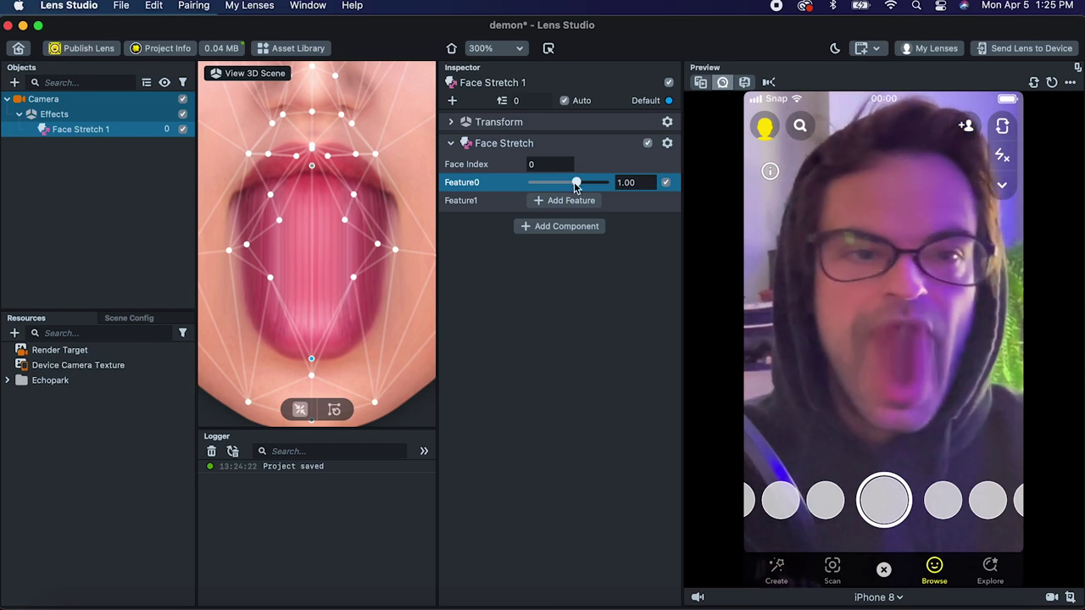
Set the Face Stretch component's Feature0 value to 0.00.
mouse_move(576, 186)
mouse_down()
mouse_move(545, 188)
mouse_move(575, 189)
mouse_up()
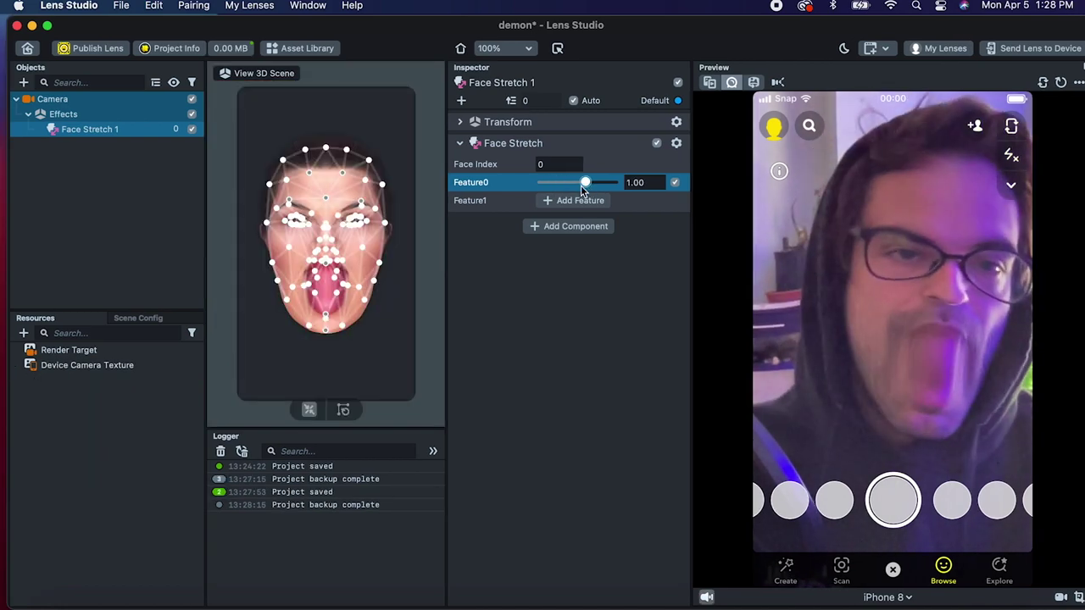
drag(582, 190, 557, 191)
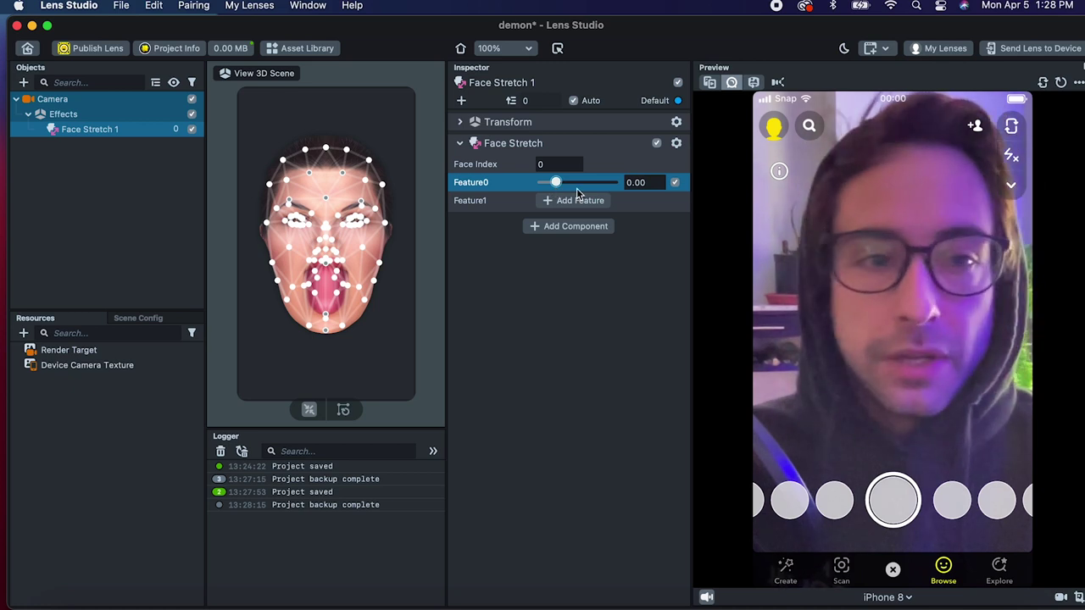
Create a new Script resource and rename it Demon.
click(22, 333)
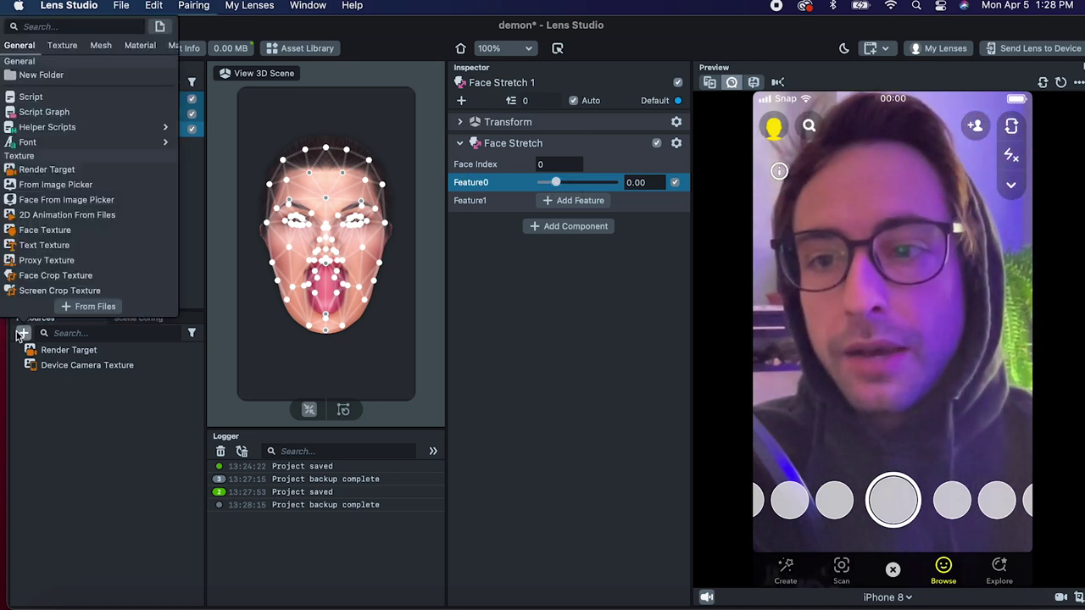
click(36, 28)
text(script)
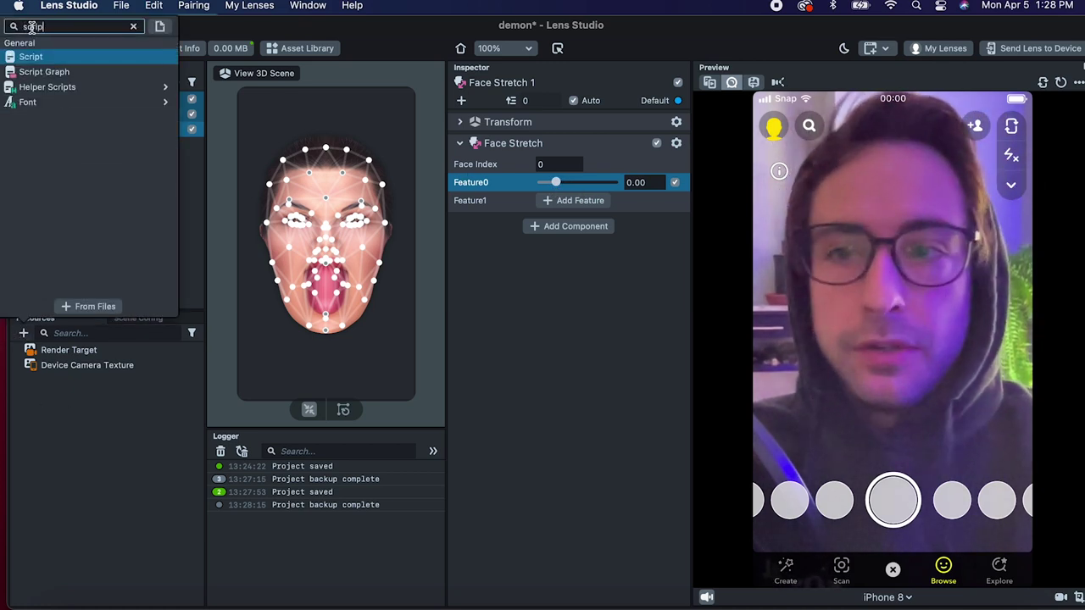
click(31, 57)
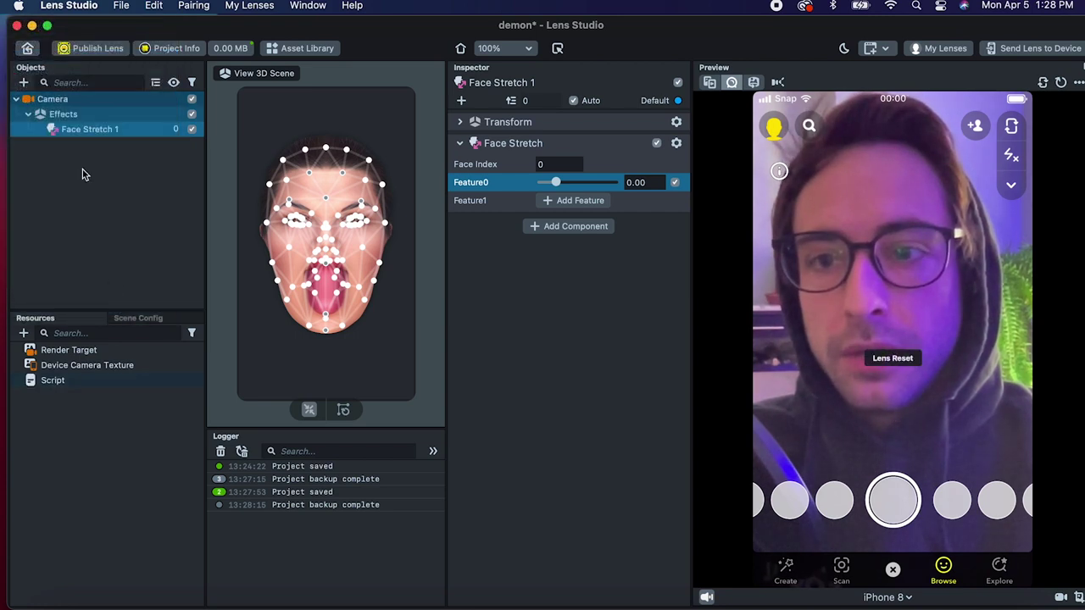
click(71, 383)
click(71, 383)
text(Demo)
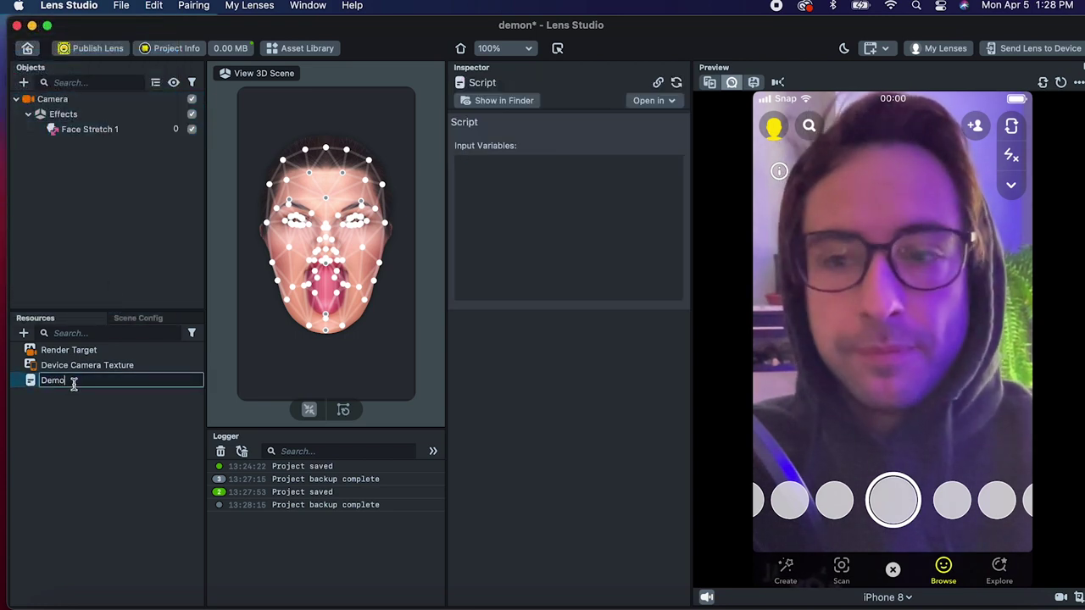
text(n)
click(87, 443)
Attach the Demon script to the Camera object as a Script component.
click(79, 100)
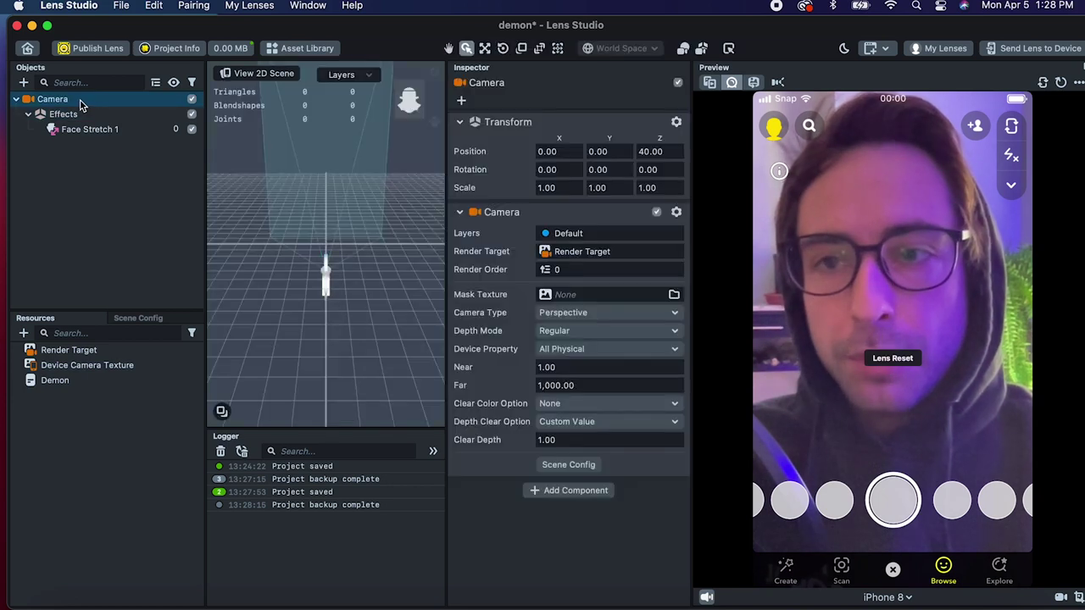
click(459, 212)
drag(161, 378, 612, 283)
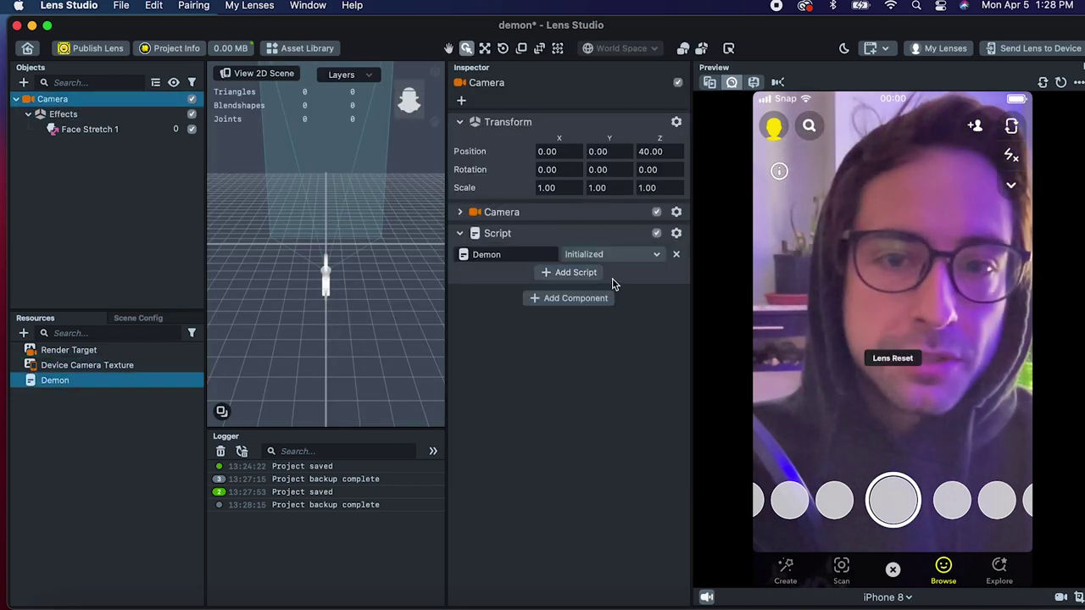
double_click(67, 383)
double_click(201, 31)
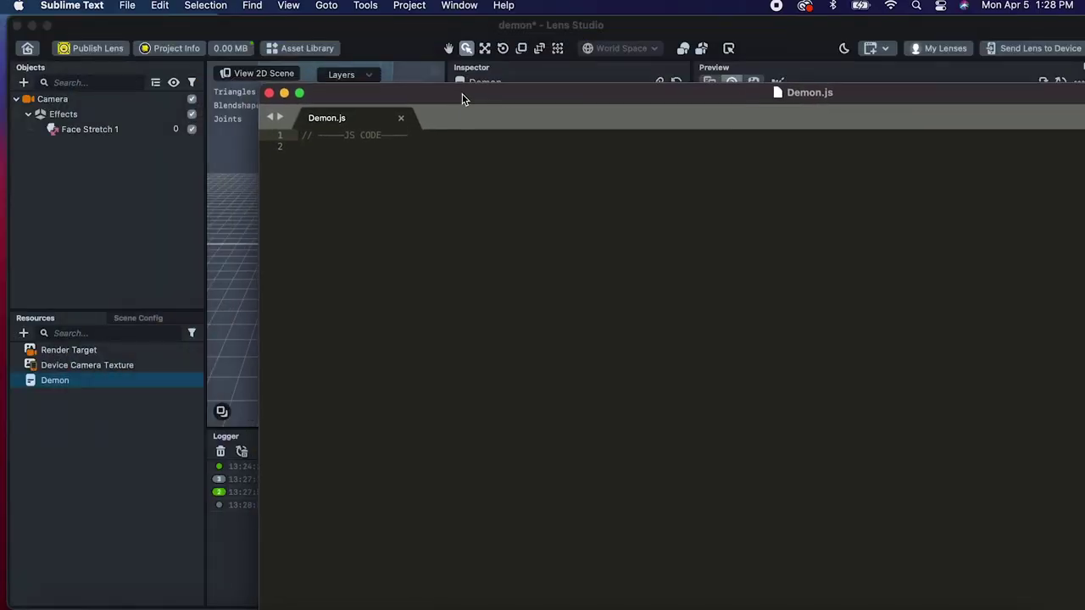
click(365, 92)
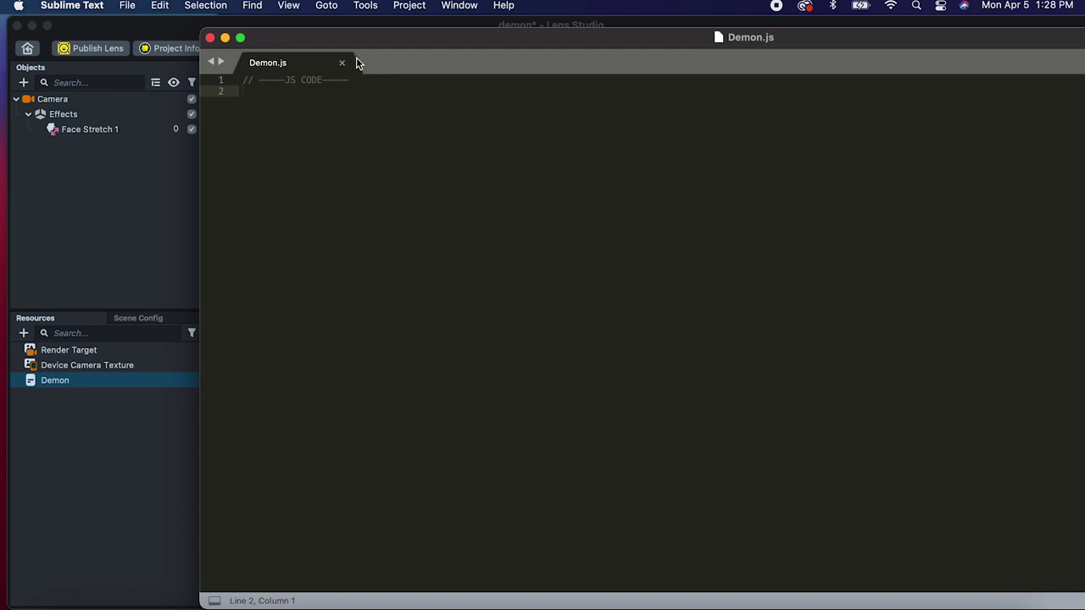
text(//@input Component.FaceStretchVisual faceStre)
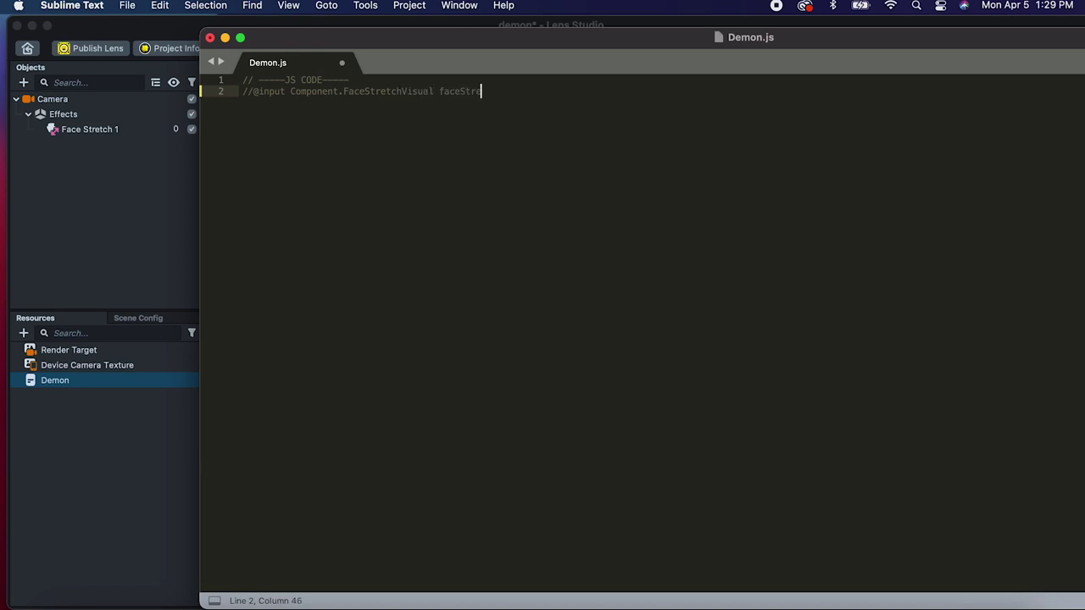
key(super+s)
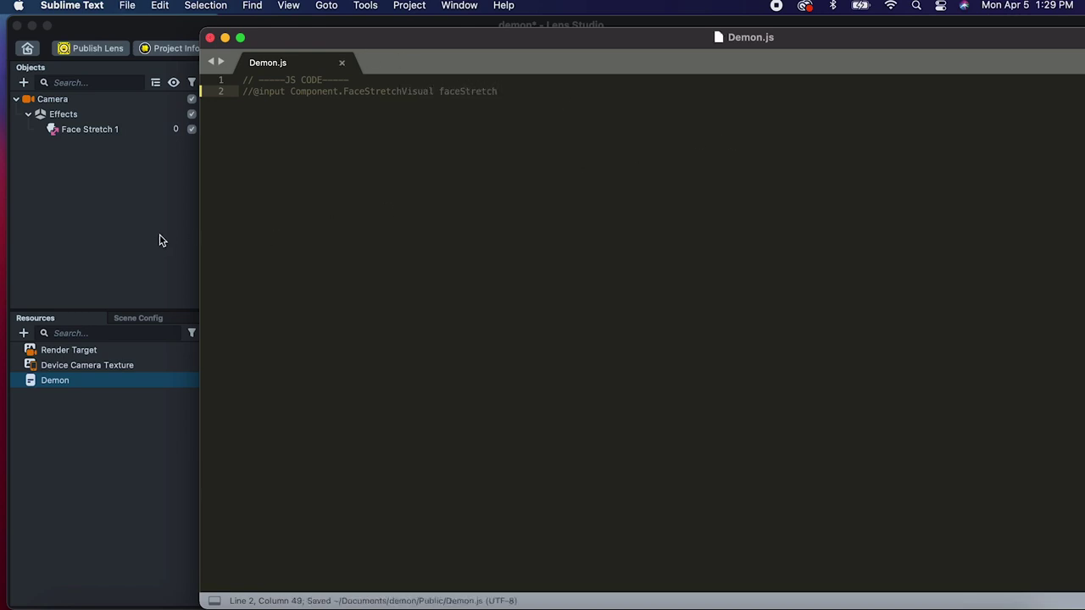
Back in Lens Studio, assign Face Stretch 1 to the Face Stretch input of the Camera's Demon script.
click(142, 212)
click(77, 100)
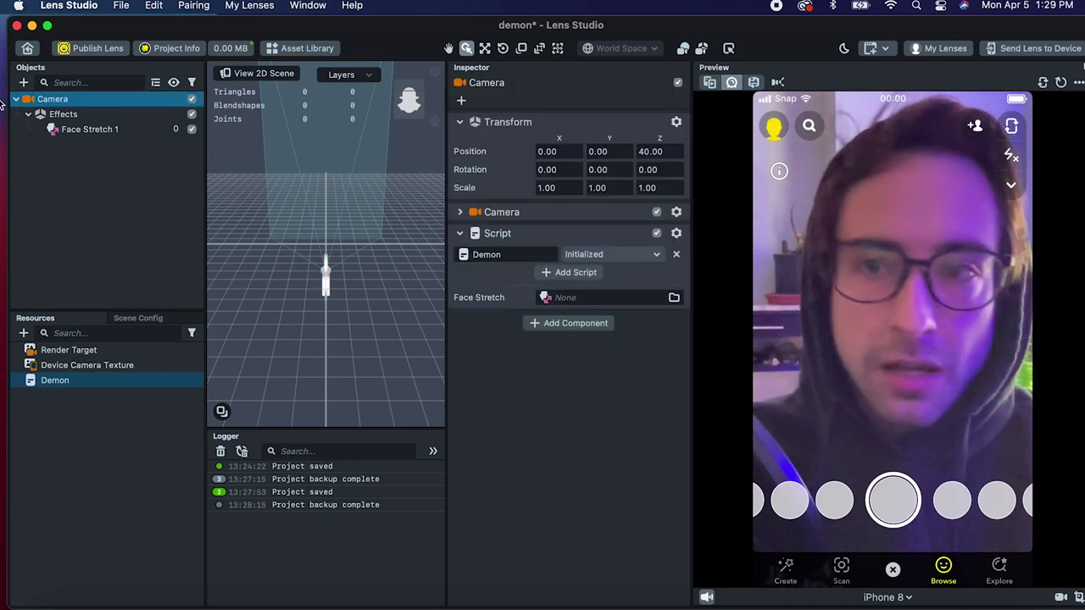
drag(83, 127, 634, 299)
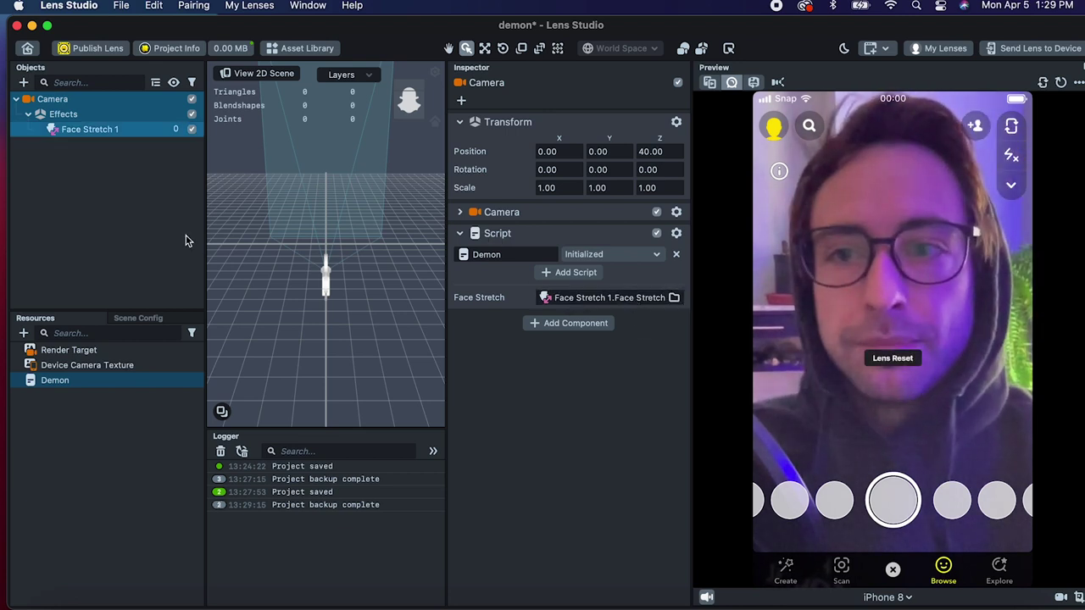
Reopen Demon.js in Sublime Text, add an empty MouthOpened() function, and duplicate it below as MouthClosed().
double_click(54, 379)
text(fu)
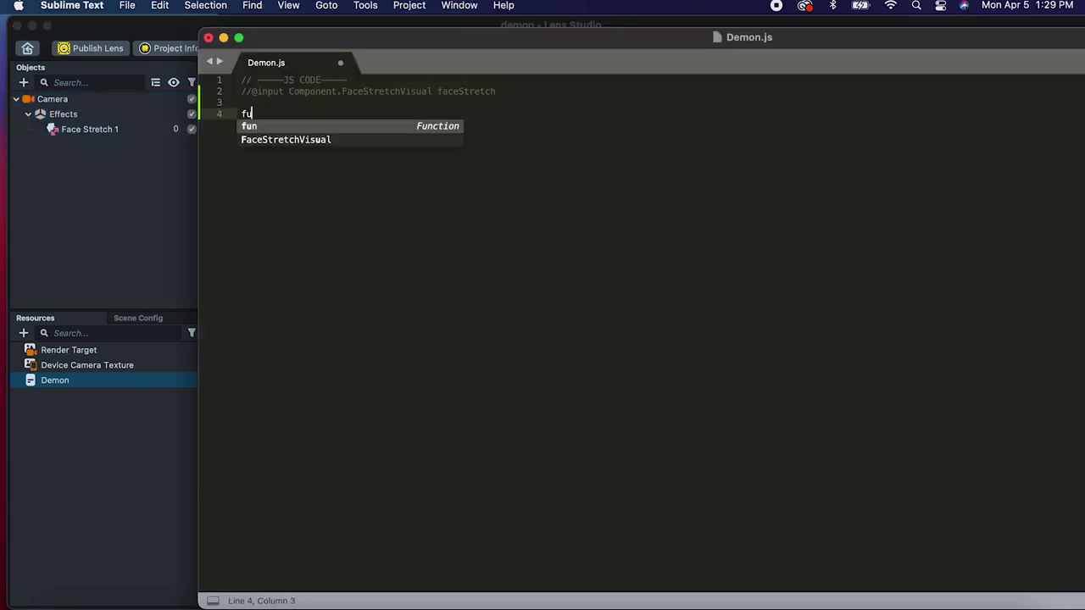
text(nction MouthOpened(){)
key(Return)
key(Down)
drag(256, 136, 219, 118)
key(super+c)
click(264, 139)
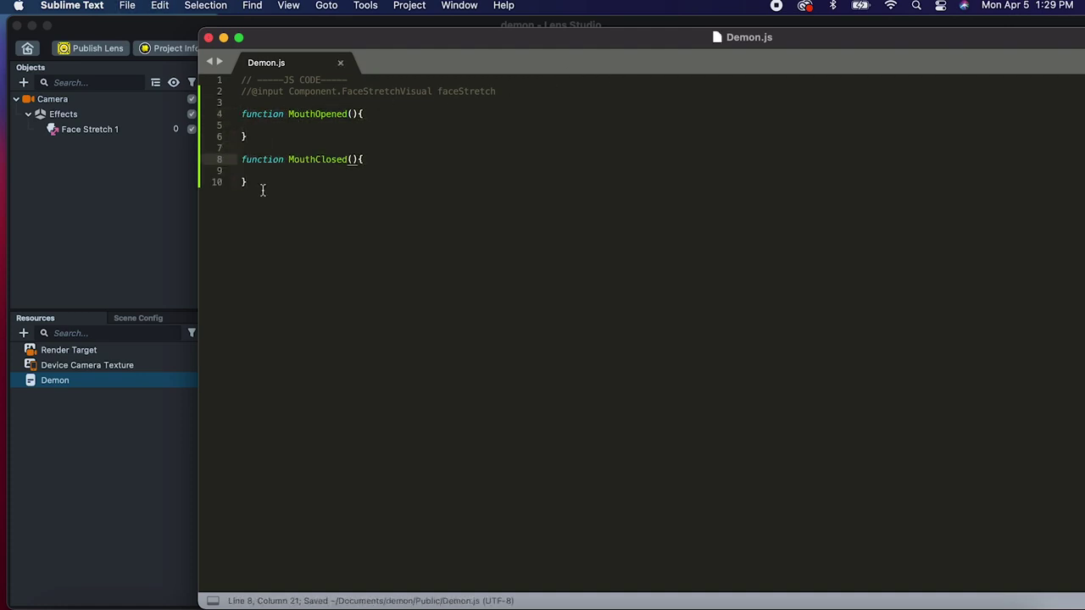
Duplicate the MouthClosed function below itself, rename the copy Update, and save the script.
click(262, 183)
drag(262, 183, 195, 165)
key(super+c)
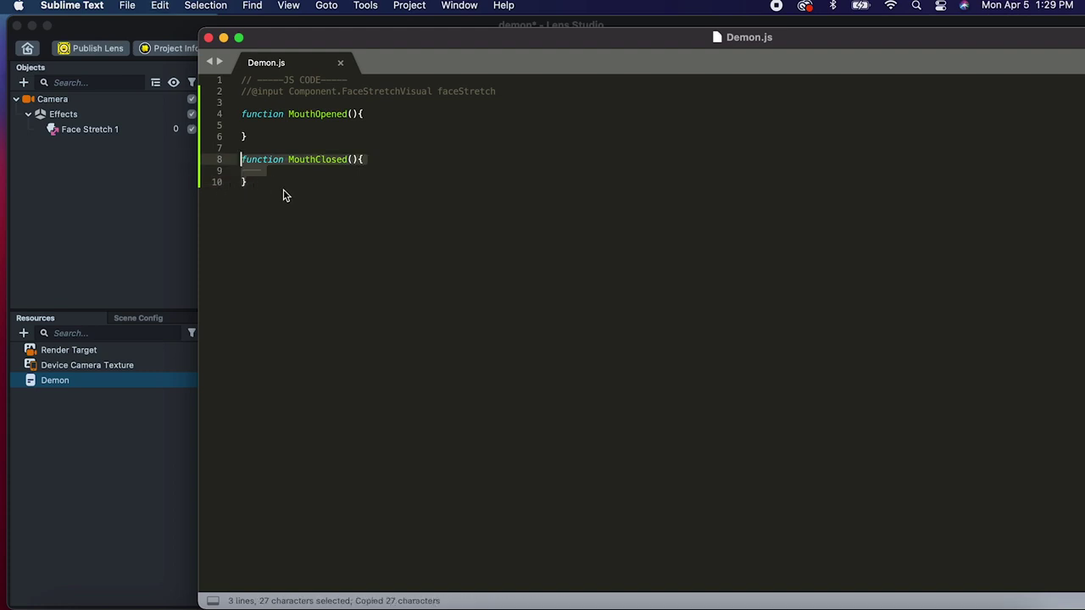
click(242, 183)
key(Return)
key(super+v)
double_click(316, 205)
text(Update)
key(super+s)
Add an empty lerp() function below Update and save the script.
click(281, 229)
key(Return)
key(Return)
text(fun)
key(Tab)
text(lerp(){)
key(Return)
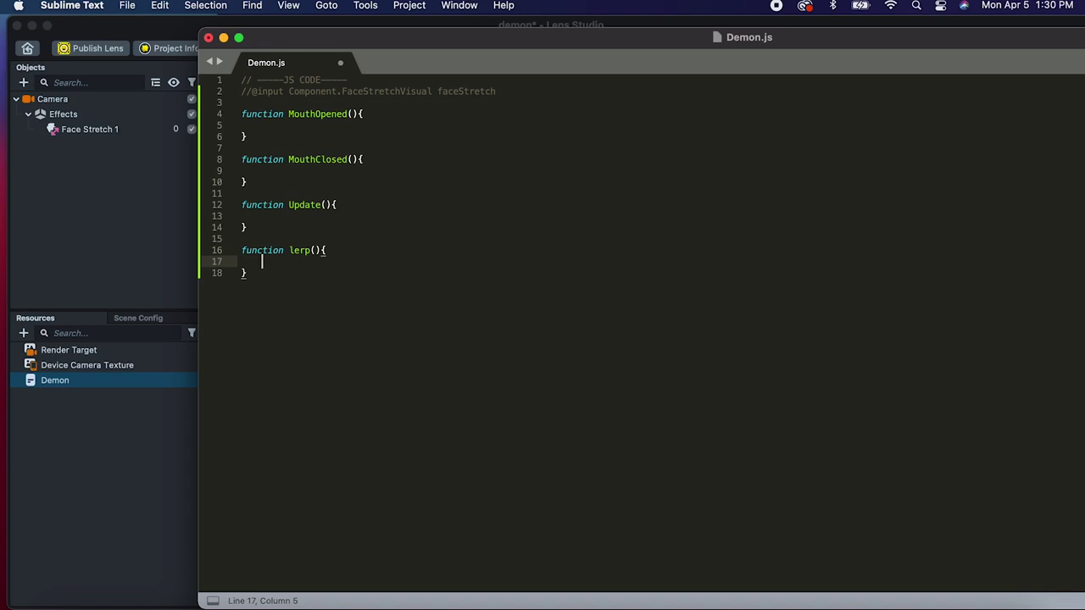
key(cmd+s)
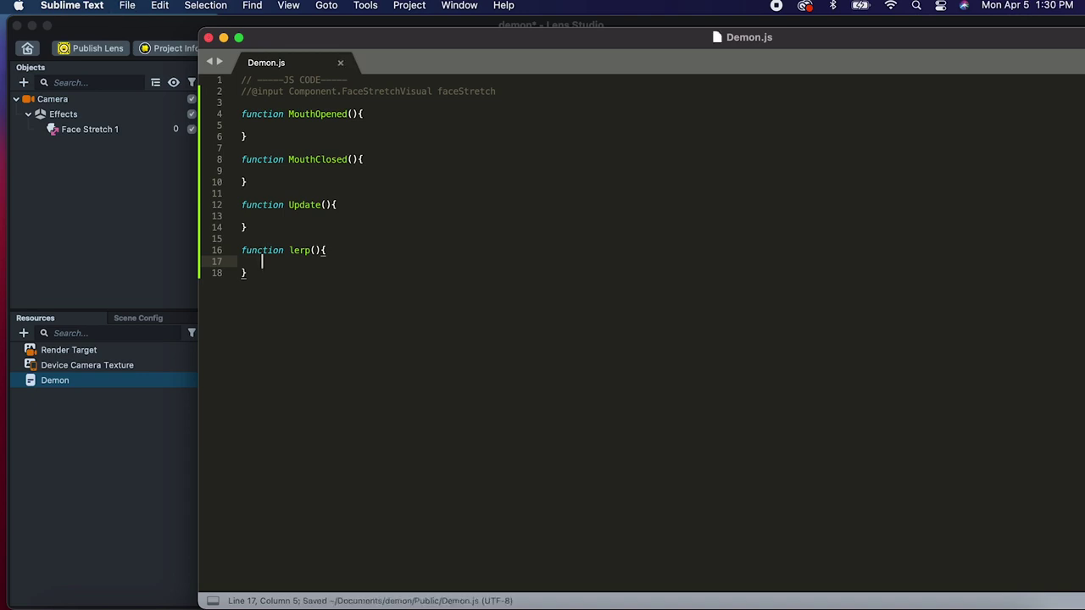
Switch to the Twitter thread on linear interpolation in Chrome and place the Demon.js editor window beside its lerp code.
click(432, 598)
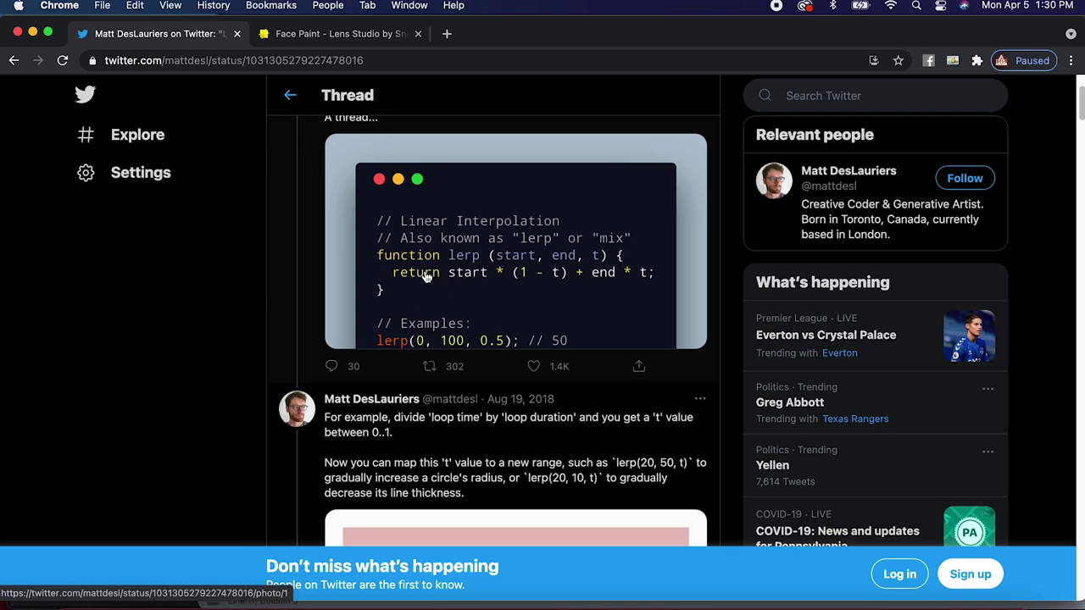
drag(566, 32, 1074, 32)
drag(424, 40, 1000, 43)
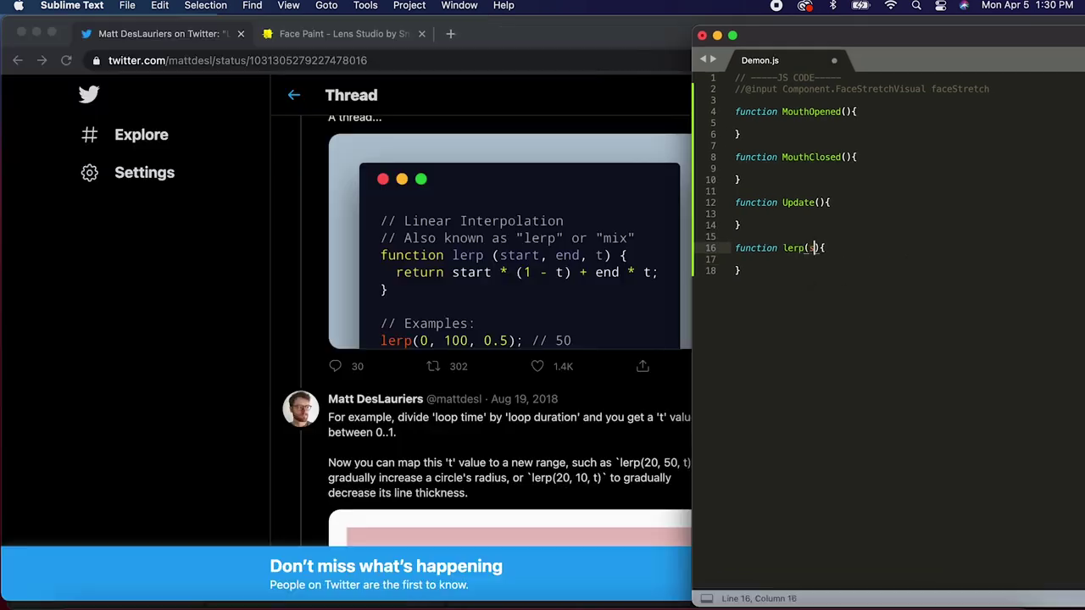
Give lerp the parameters start, end, t, add an indented "return start * (1-t) + end * t;" to its body, and save.
text(start)
key(BackSpace)
text(, end, t){)
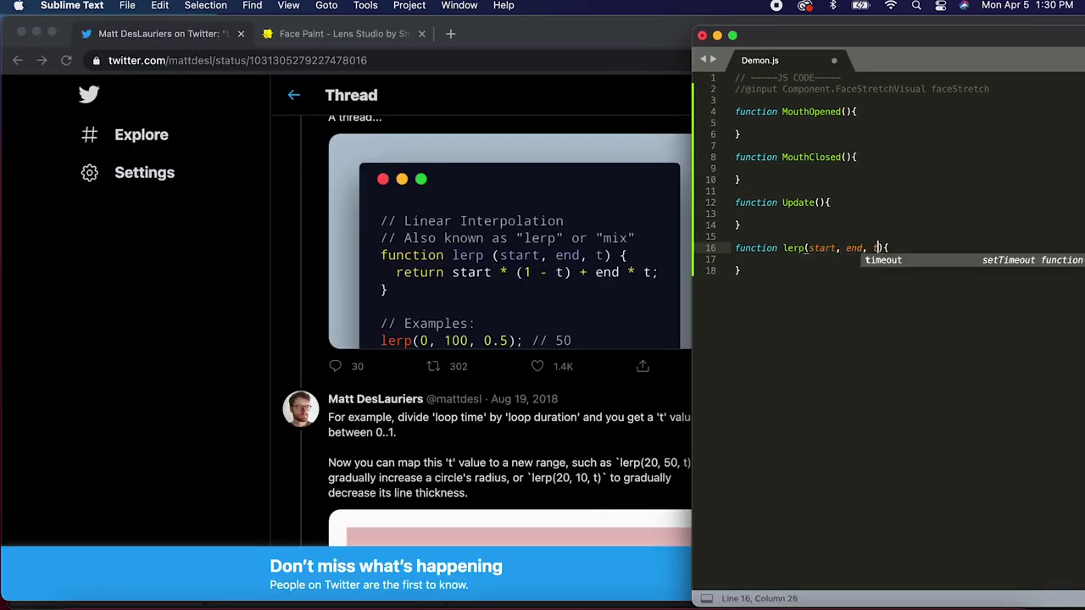
click(811, 263)
text(return start * (1)
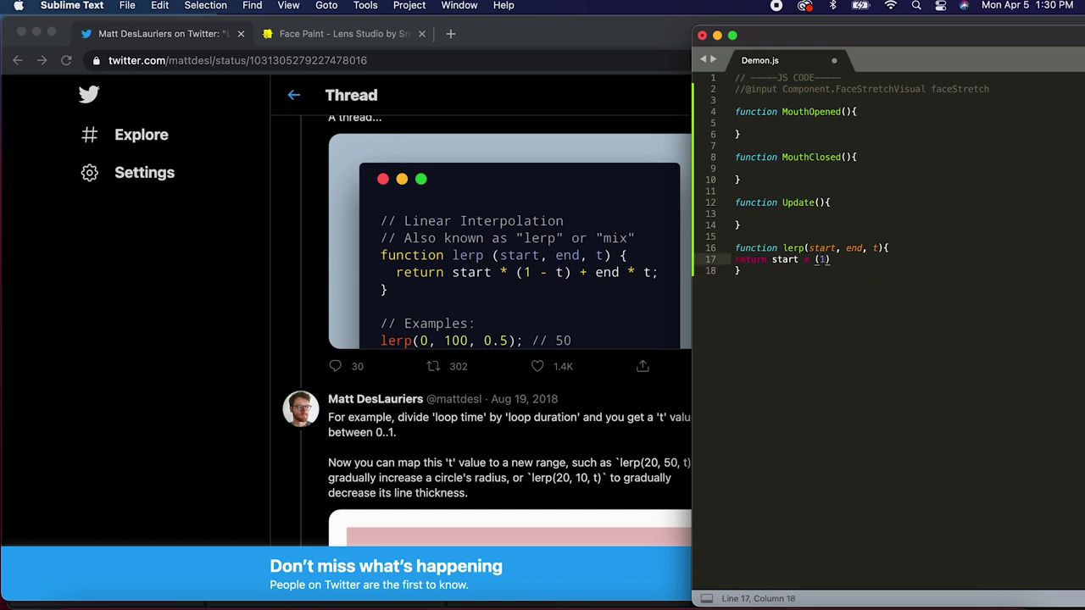
text( -t) * end * t;)
key(super+bracketright)
click(785, 271)
key(super+s)
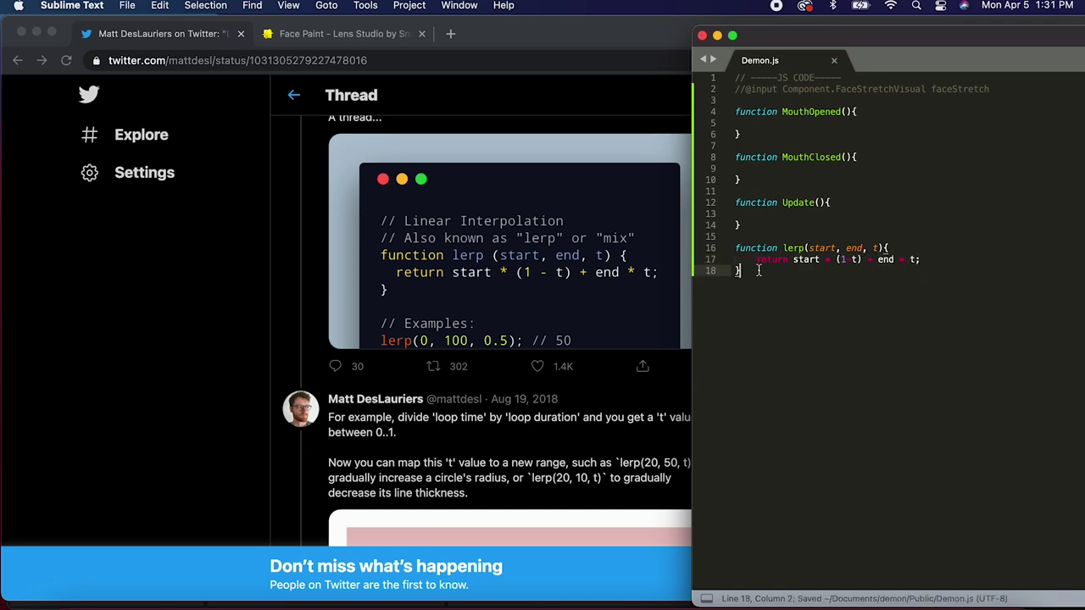
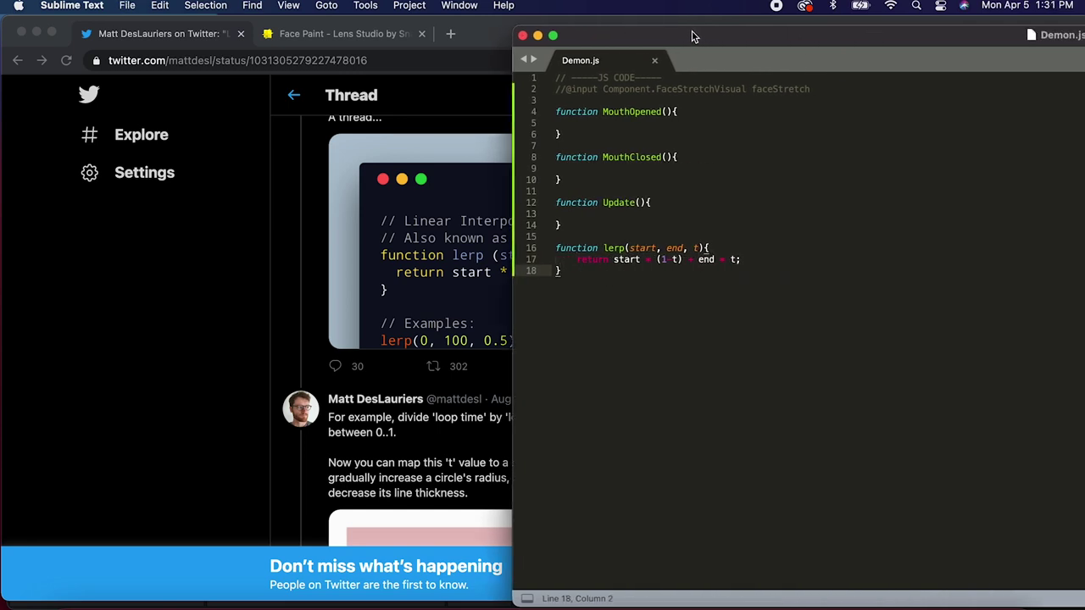
Insert script.createEvent("UpdateEvent").bind(Update); on a new line above the MouthOpened function.
key(Return)
key(Return)
key(Up)
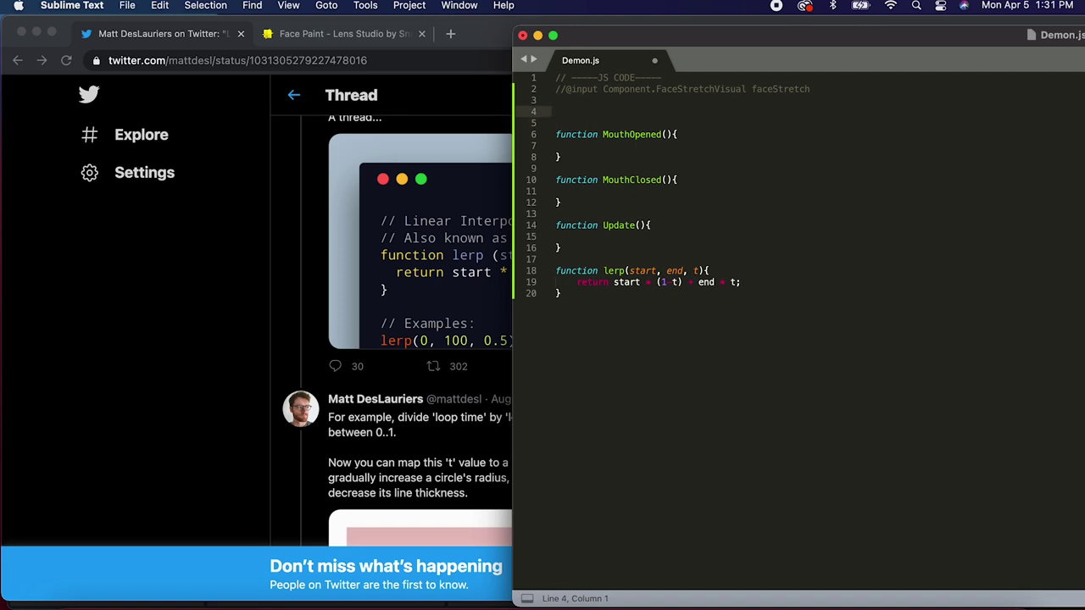
text(script.createEvent("Update)
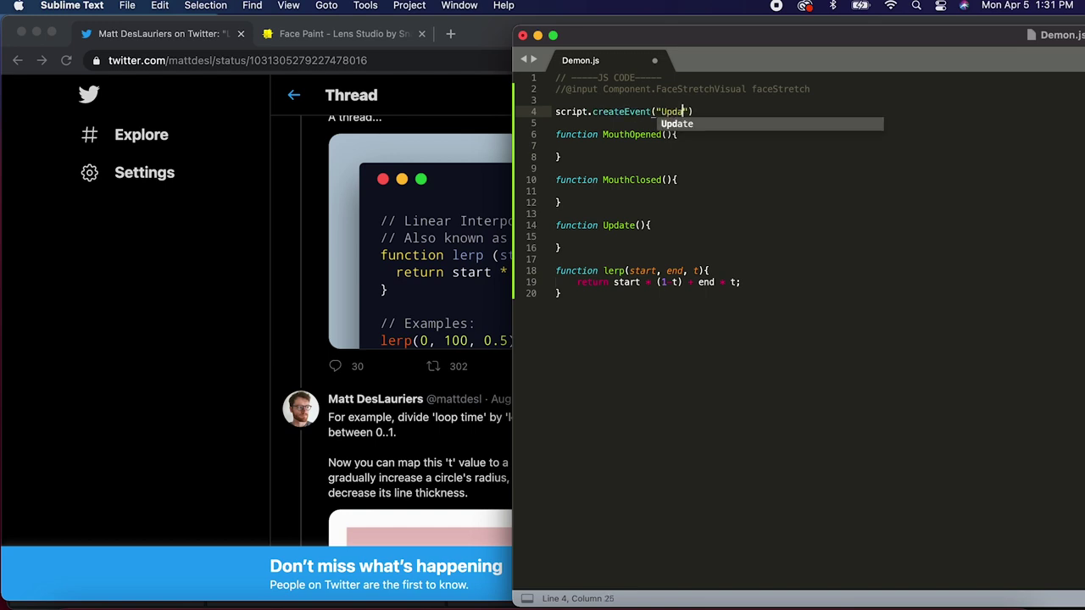
text(Event").bind(Update)
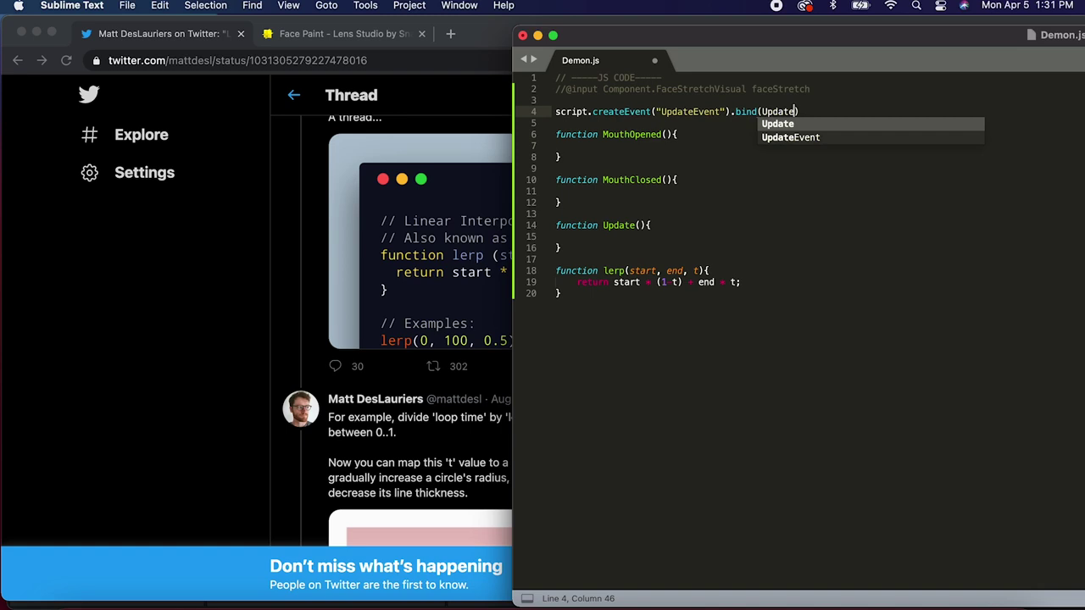
text();)
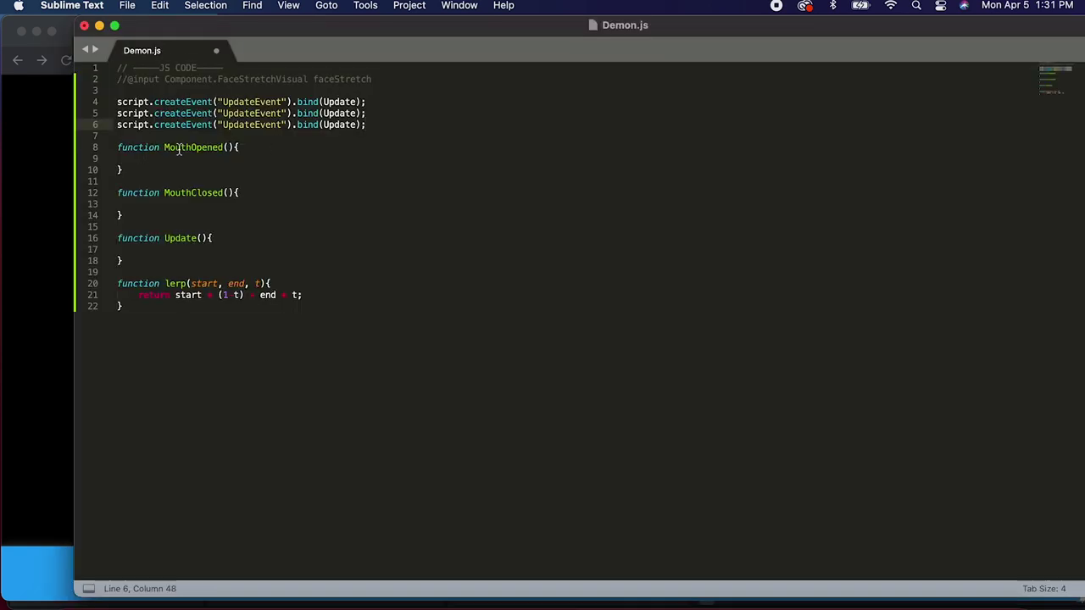
Change the two copies of the createEvent line to bind "MouthOpened" to MouthOpened and "MouthClosed" to MouthClosed.
double_click(178, 149)
key(super+c)
double_click(327, 114)
key(super+v)
double_click(178, 192)
key(super+c)
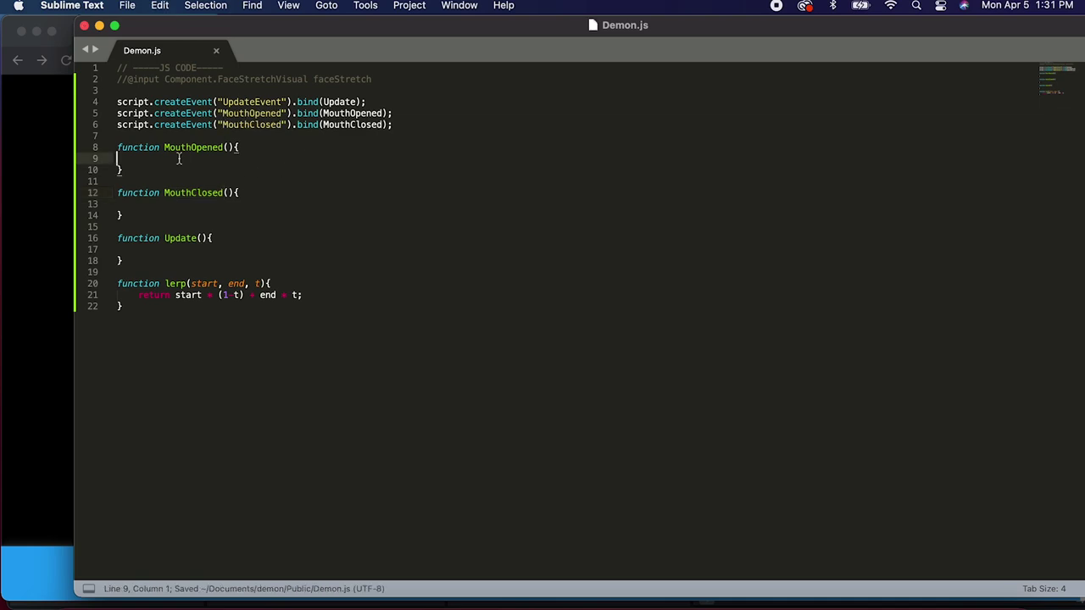
Add print("open"); inside the MouthOpened function and save the script.
key(Tab)
text(oprin)
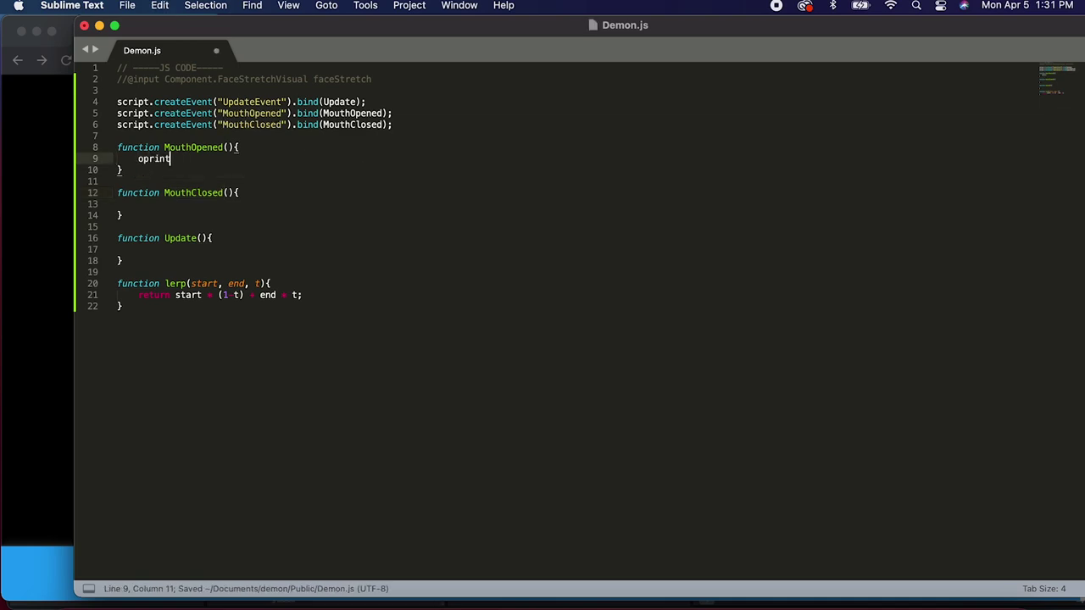
key(BackSpace)
key(BackSpace)
key(BackSpace)
key(BackSpace)
key(BackSpace)
text(print("open");)
key(super+s)
Copy the print statement into MouthClosed with the text "closed", save, and switch to Lens Studio to check the lens.
key(super+shift+Left)
key(super+c)
click(135, 205)
key(super+v)
double_click(208, 204)
text(closed)
key(super+s)
click(811, 603)
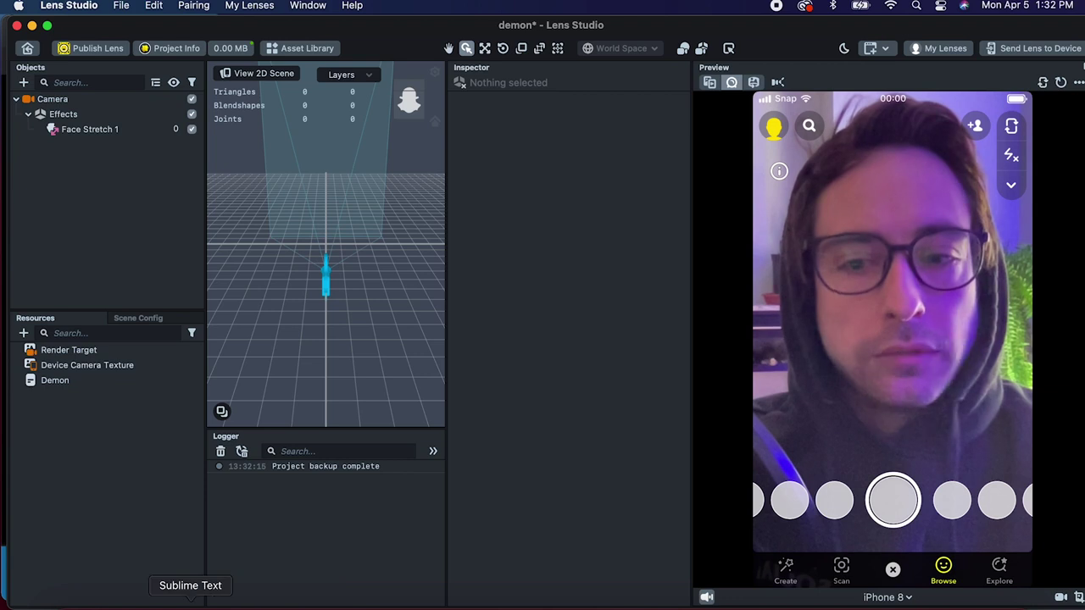
Return to Sublime Text, change the event names to "MouthOpenedEvent" and "MouthClosedEvent" in the createEvent lines, and save.
click(190, 604)
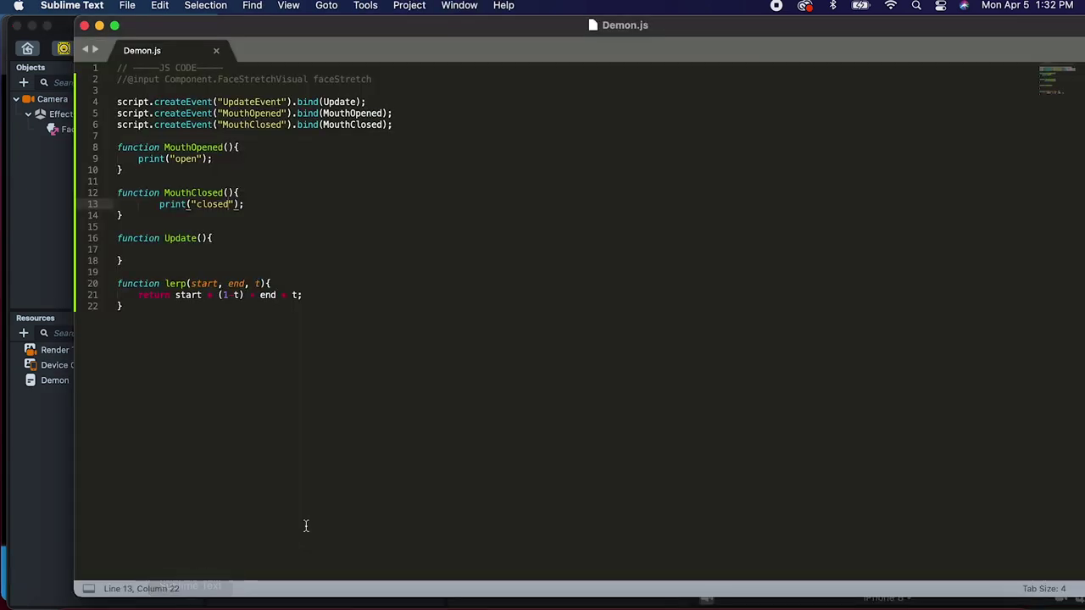
click(283, 113)
text(Event)
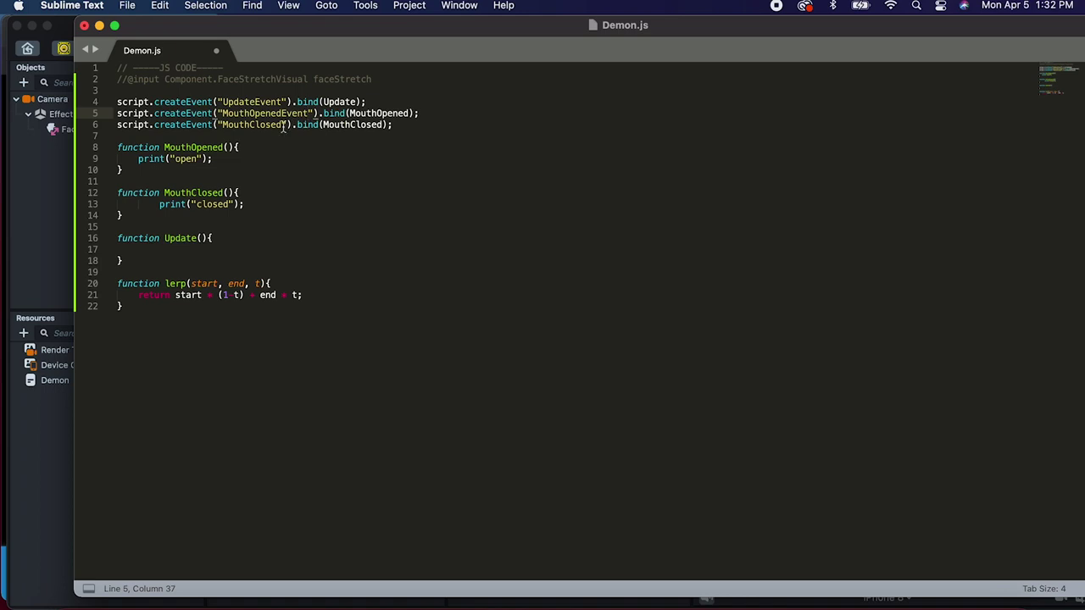
click(284, 125)
text(Event)
key(super+s)
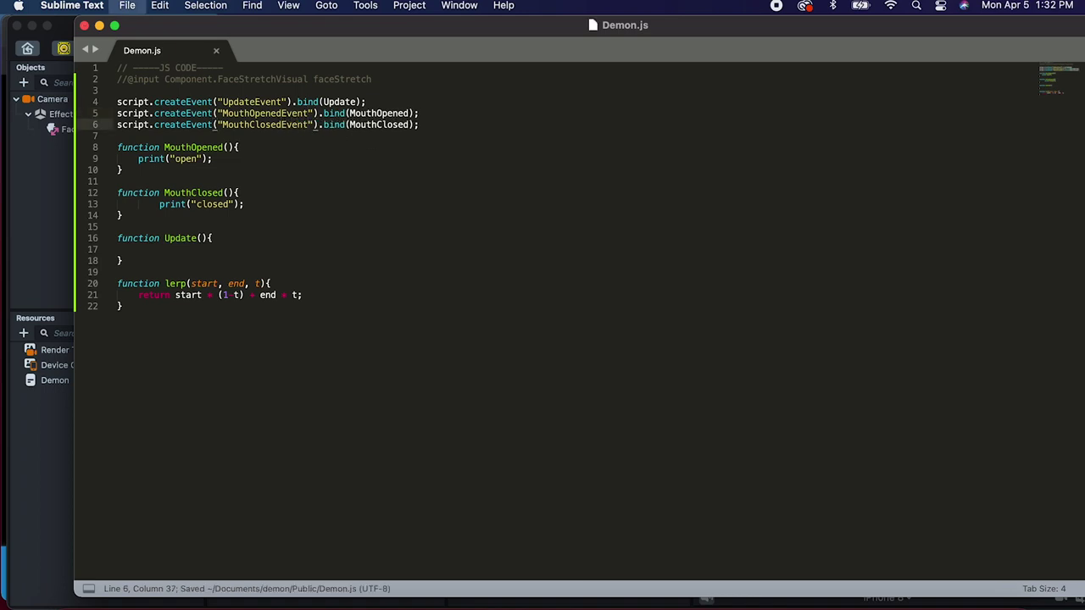
Check the lens in Lens Studio, return to Sublime Text, and empty the MouthOpened and MouthClosed functions by removing their print statements.
click(35, 227)
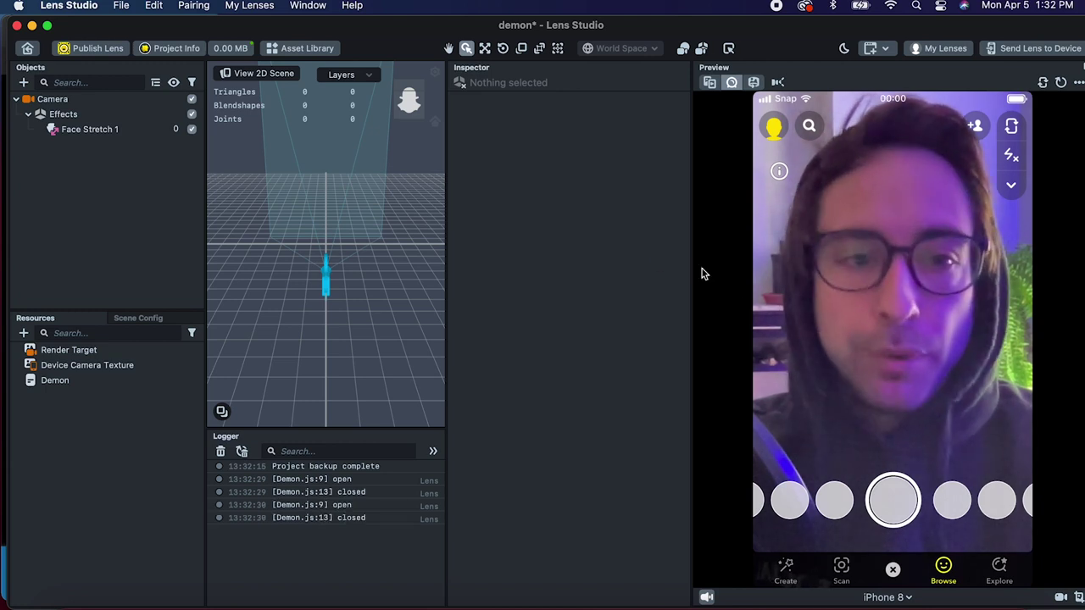
key(super+Tab)
triple_click(204, 158)
key(Return)
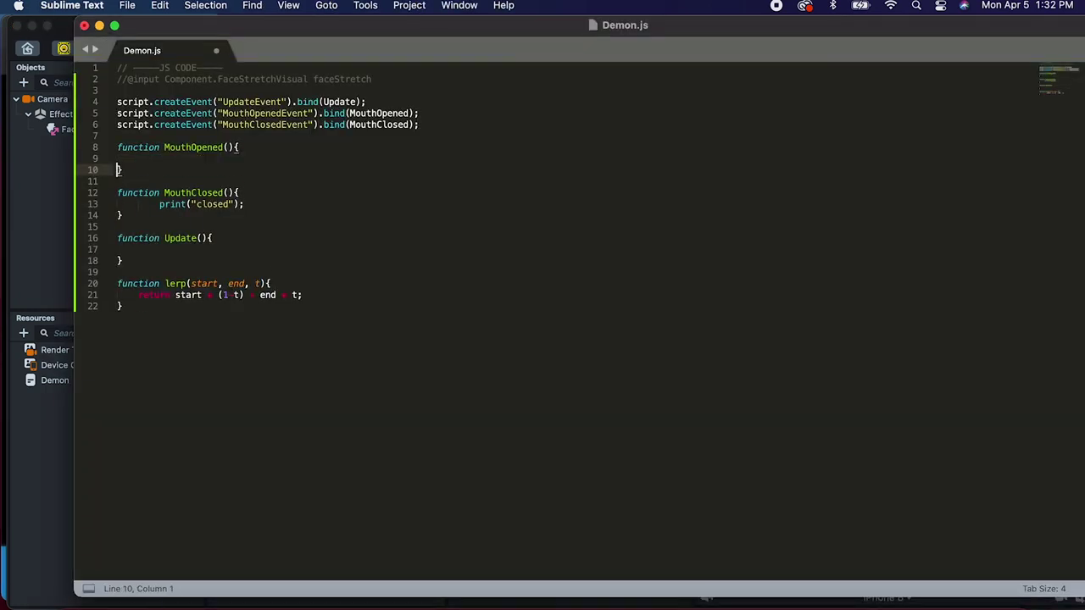
triple_click(228, 204)
key(BackSpace)
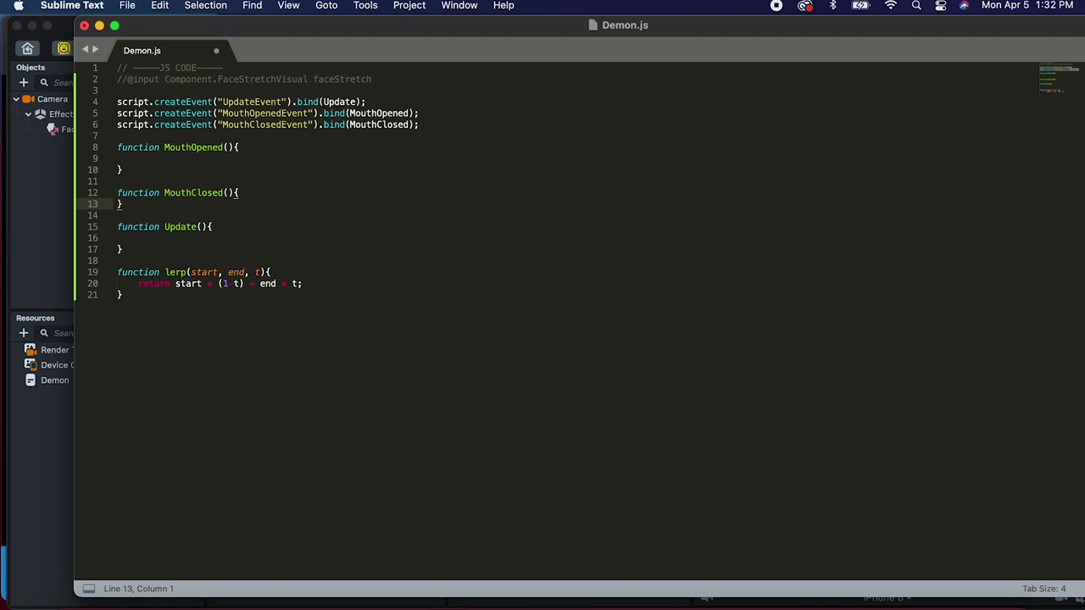
key(Return)
Declare var desiredIntesity = 0; above the MouthOpened function and save the script.
click(203, 141)
key(Return)
key(Return)
key(Up)
text(v)
key(BackSpace)
text(var inte)
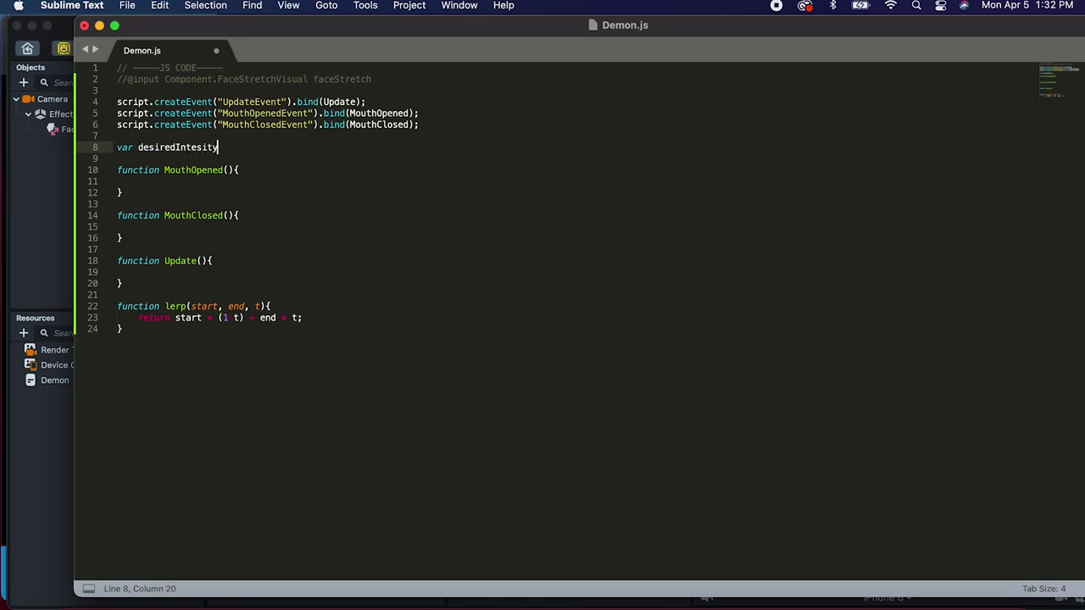
key(super+s)
Add the indented line desiredIntesity = 1; inside the MouthOpened function.
double_click(179, 149)
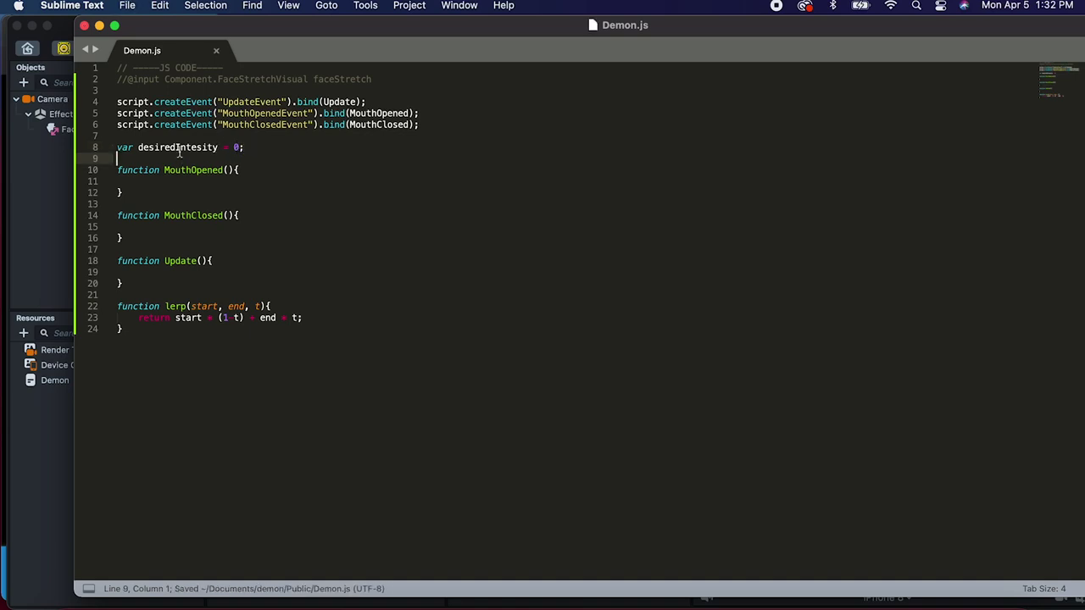
key(super+c)
click(178, 181)
key(super+v)
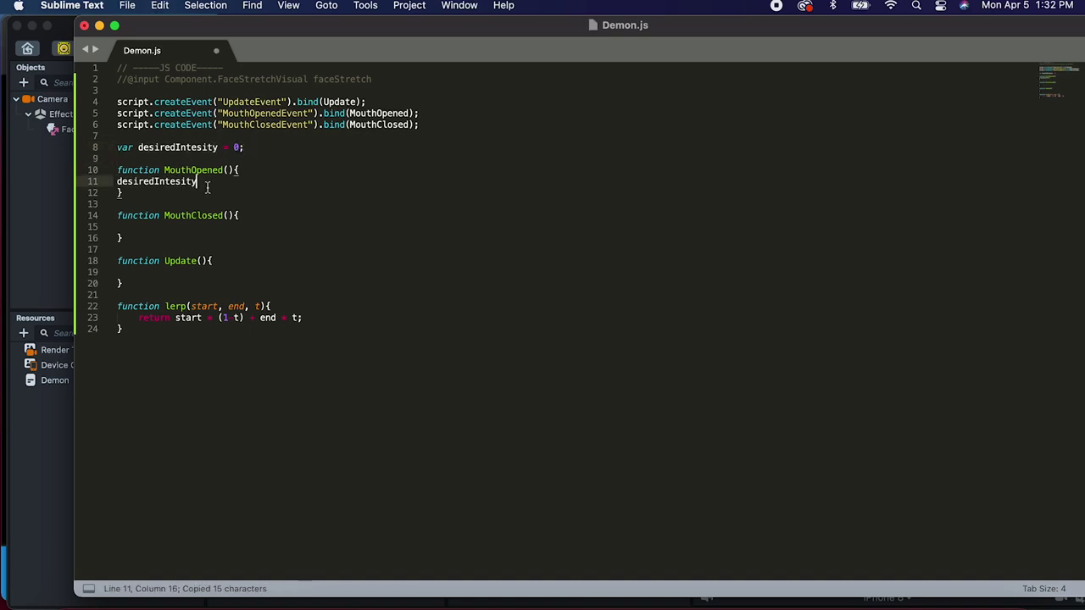
click(119, 181)
key(Tab)
click(250, 182)
text(= 1;)
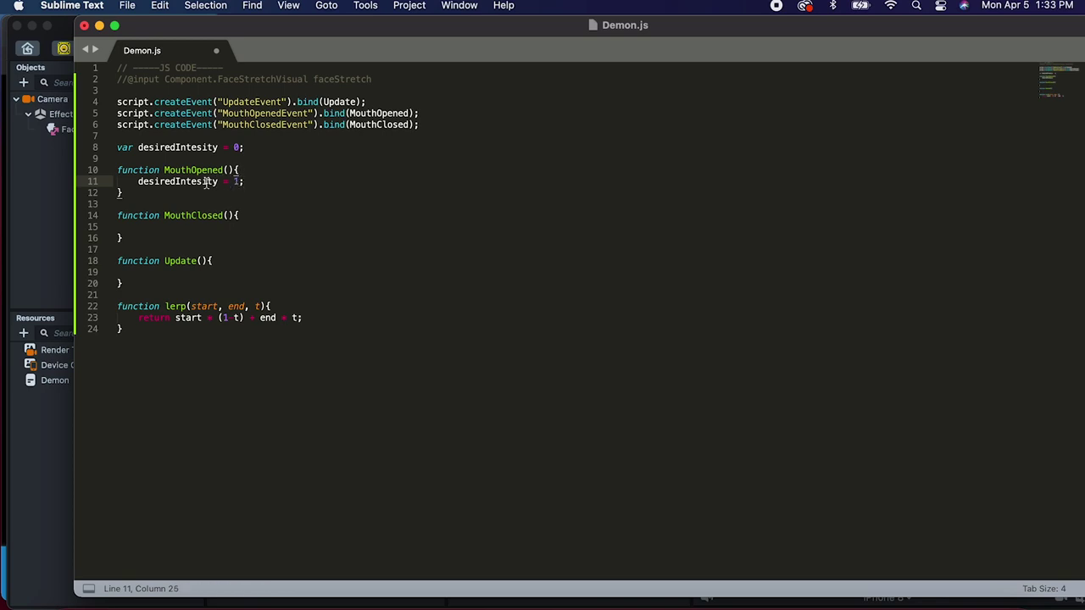
Copy the desiredIntesity assignment into MouthClosed, set its value to 0, and remove the extra blank line.
triple_click(206, 183)
key(super+c)
click(191, 229)
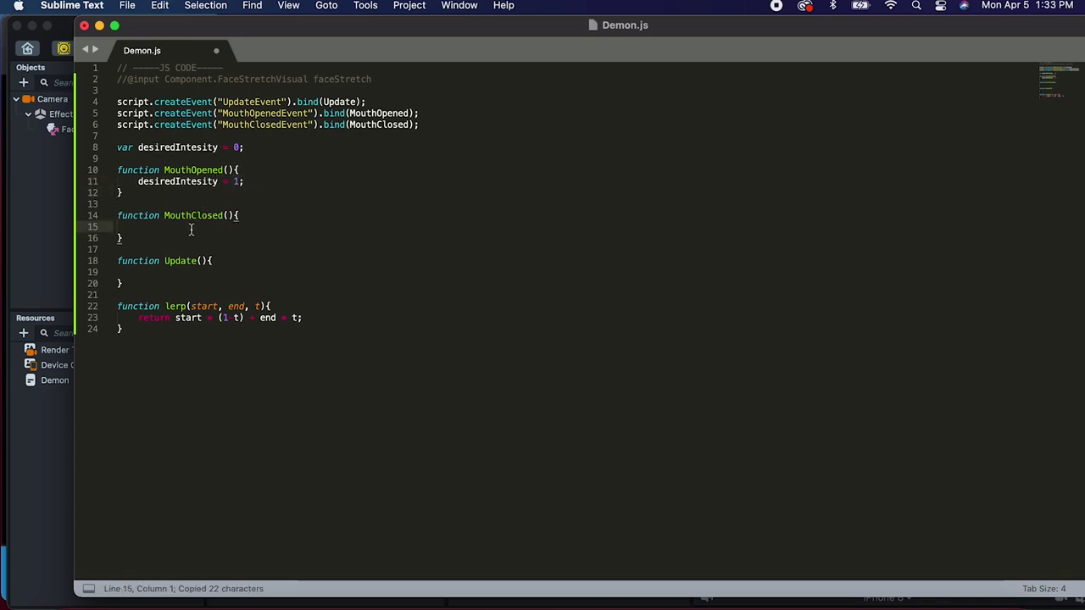
key(super+v)
double_click(238, 227)
text(0)
click(254, 238)
key(BackSpace)
In Update, add var currIntensity = script.faceStretch.getFeatureWeight("Feature0");, looking up the feature name on Face Stretch 1 in Lens Studio.
click(267, 272)
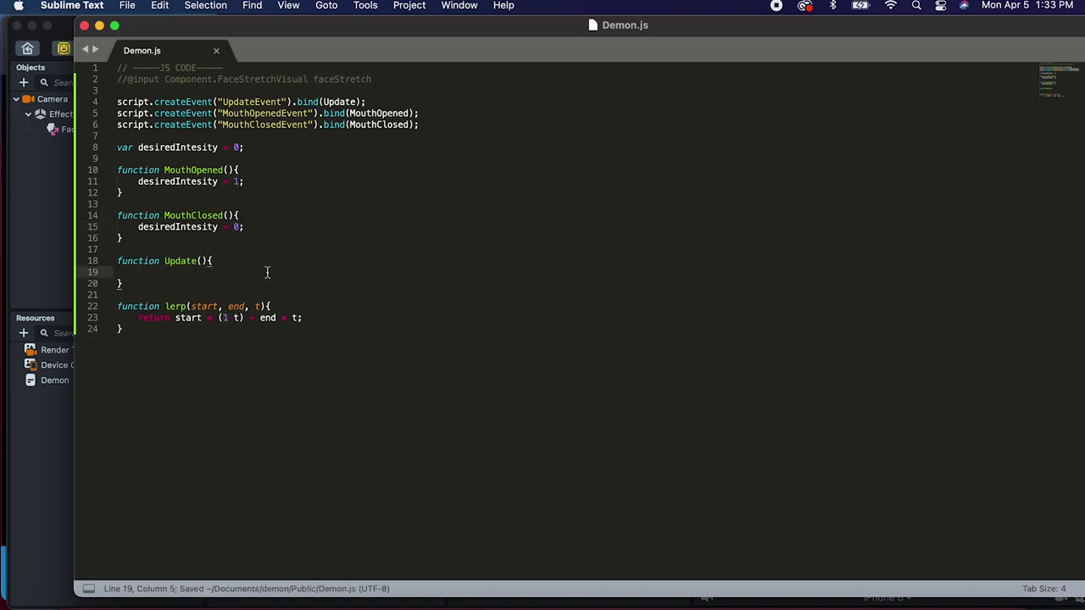
text(var )
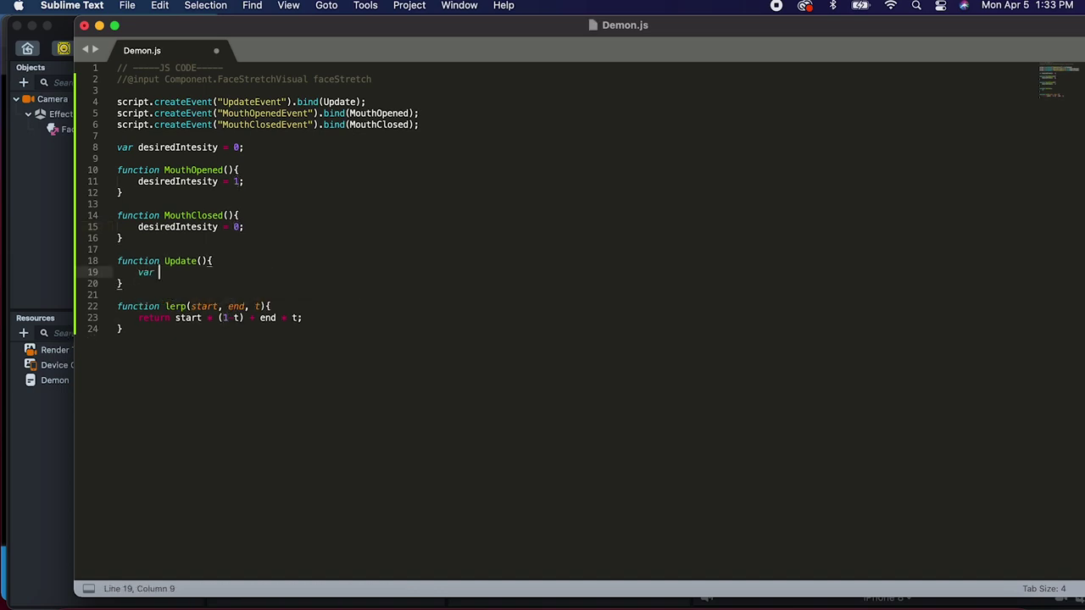
text(currIntensirtty = script.faceS)
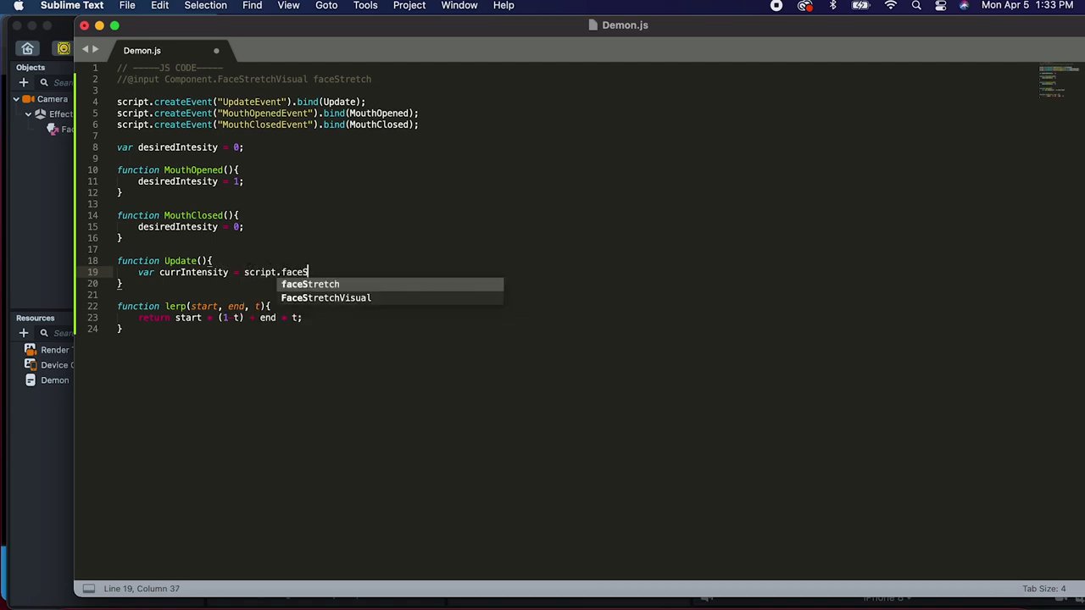
key(Tab)
text(.getFeatureWeight()
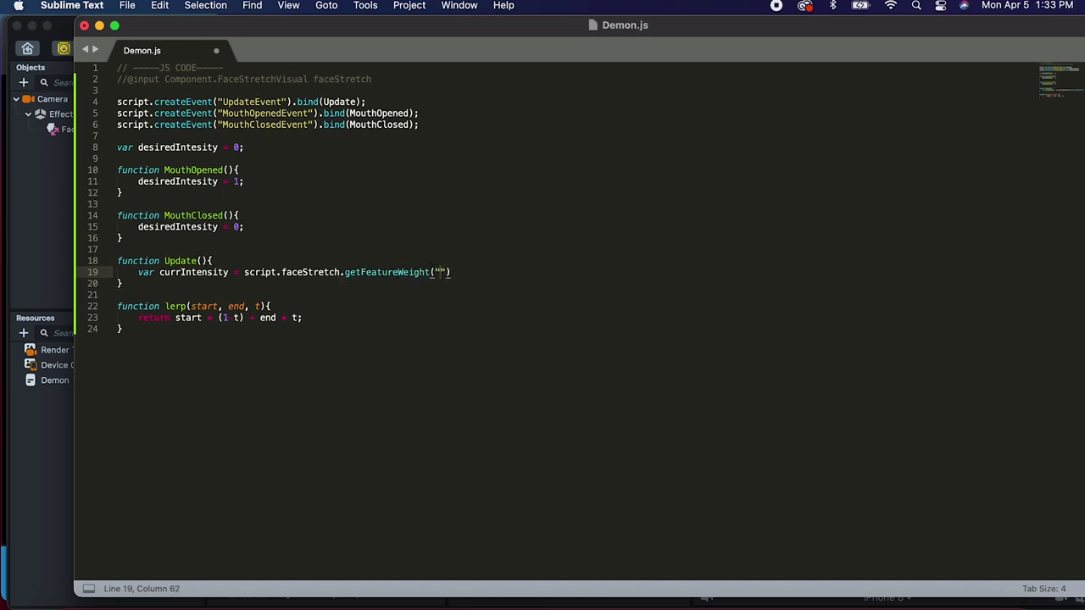
click(56, 220)
click(90, 128)
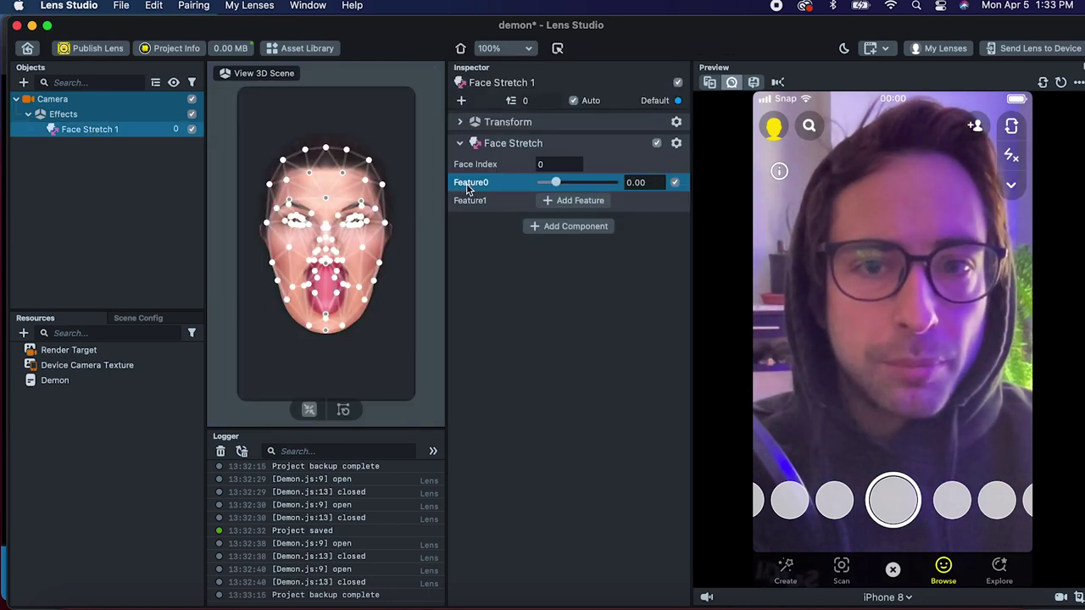
click(593, 598)
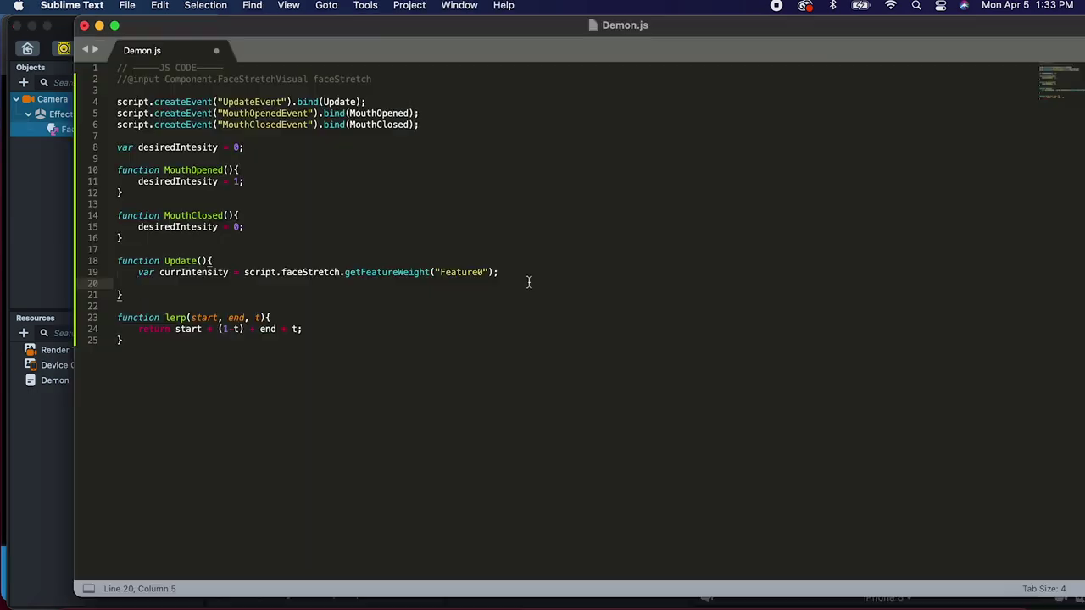
Below it in Update, add var intensity = lerp(currIntensity,desiredIntesity, getDeltaTime() * 4); and save the script.
text(var int)
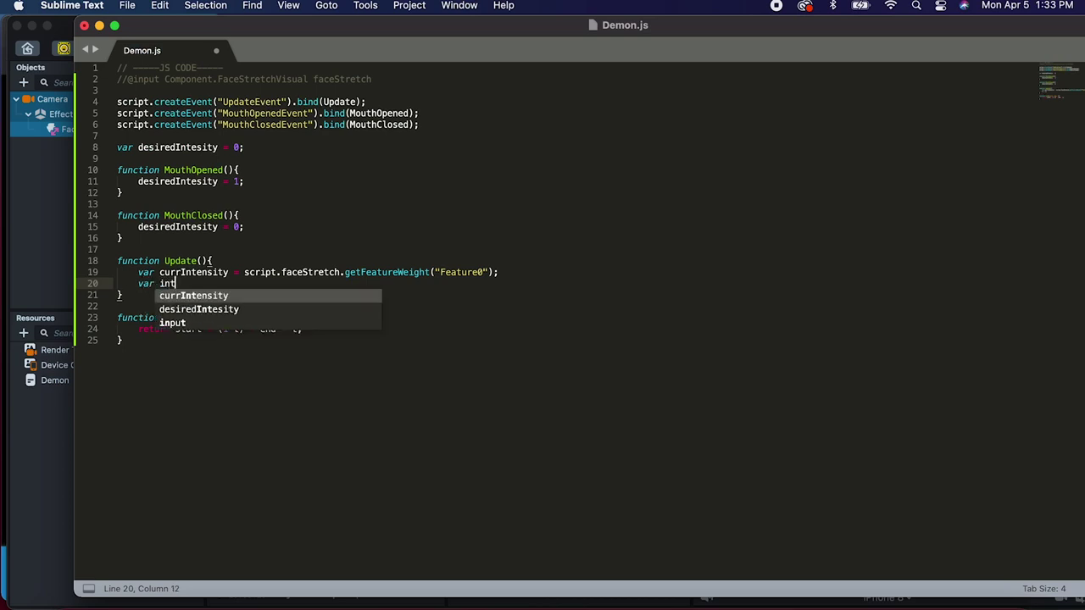
text(ensity  )
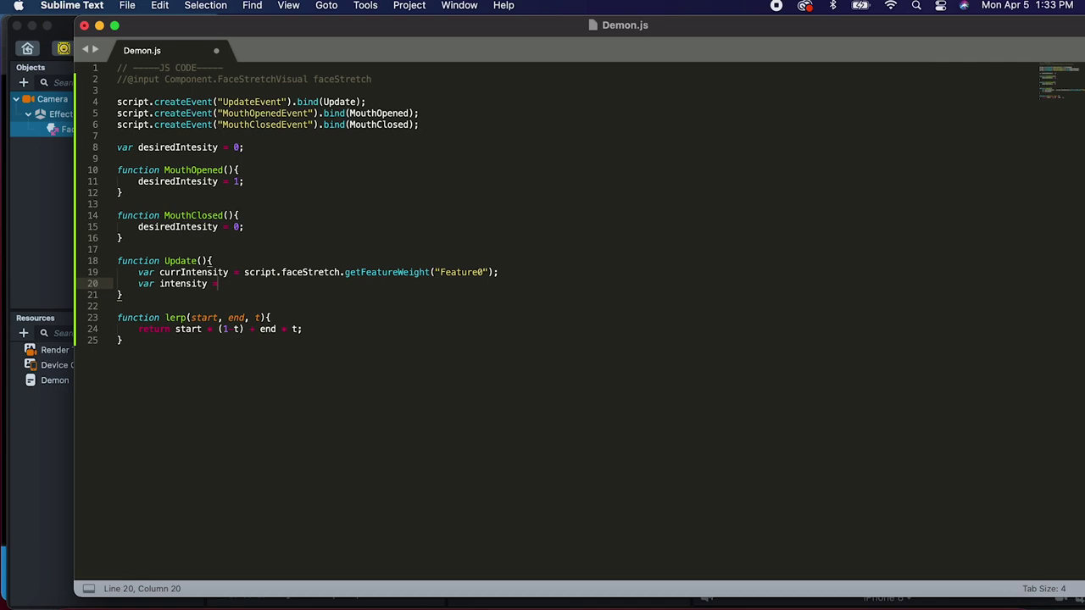
text( lerp()
text(currIntensity)
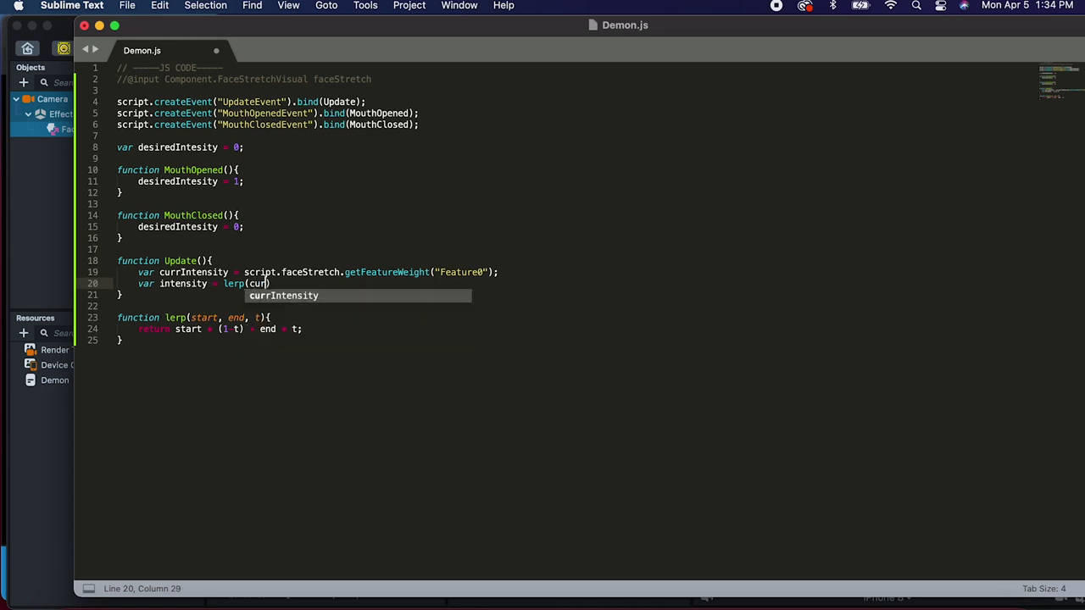
text(,desiredIntesity)
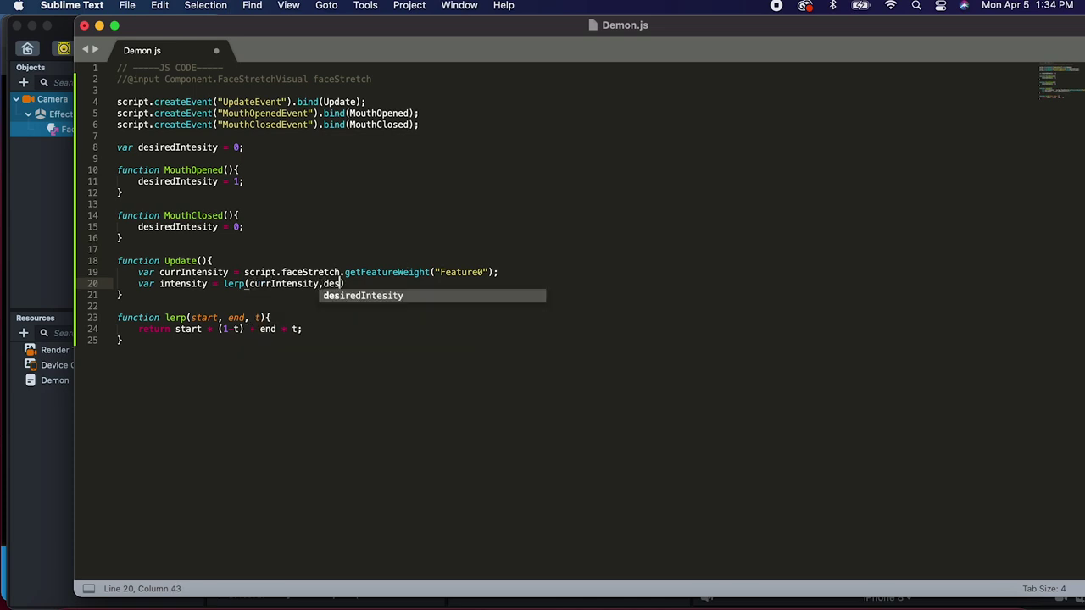
text(, getDE)
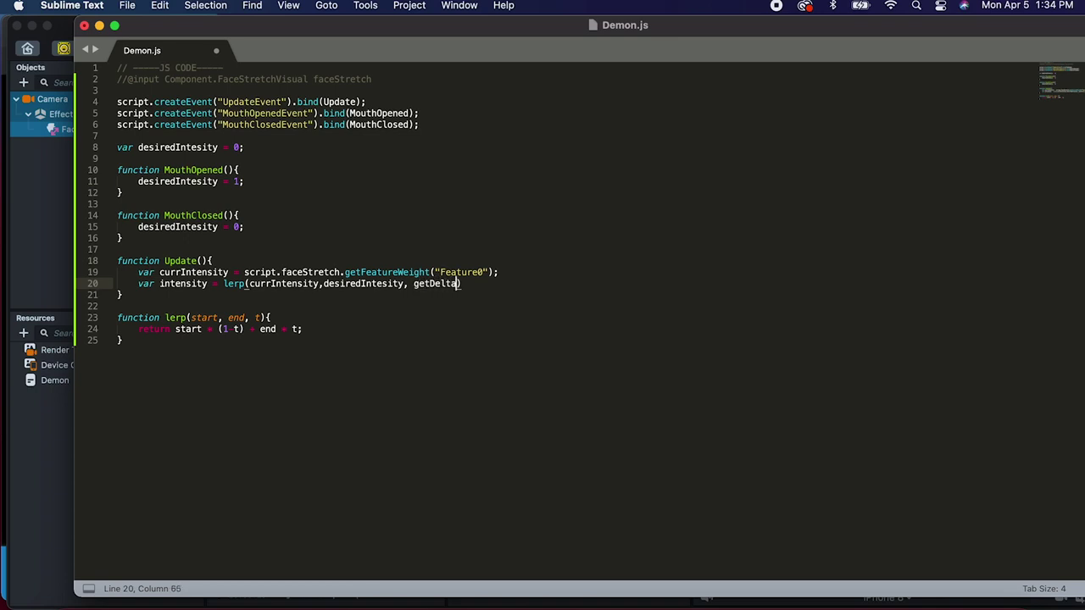
text(())
key(super+s)
Duplicate the getFeatureWeight line below the intensity line and strip its "var currIntensity =" part.
key(Return)
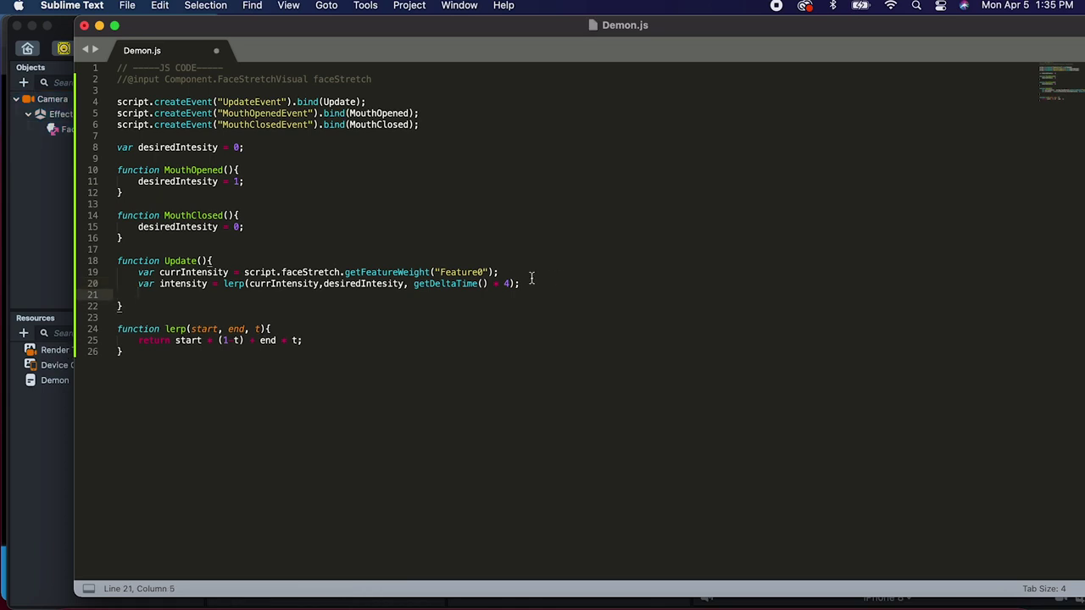
triple_click(506, 272)
key(super+c)
click(315, 296)
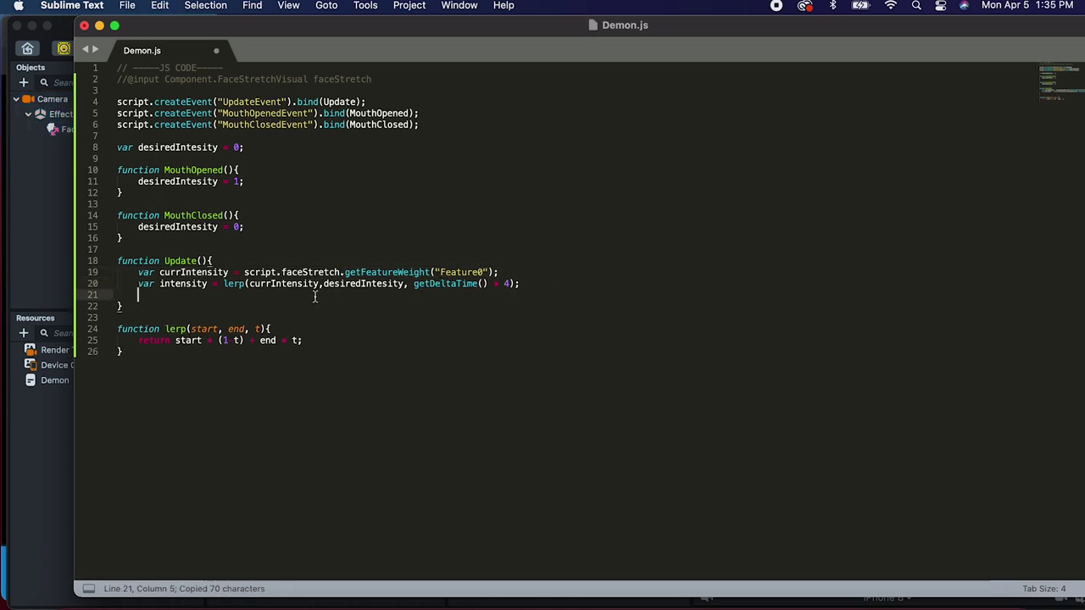
key(super+v)
drag(263, 295, 139, 296)
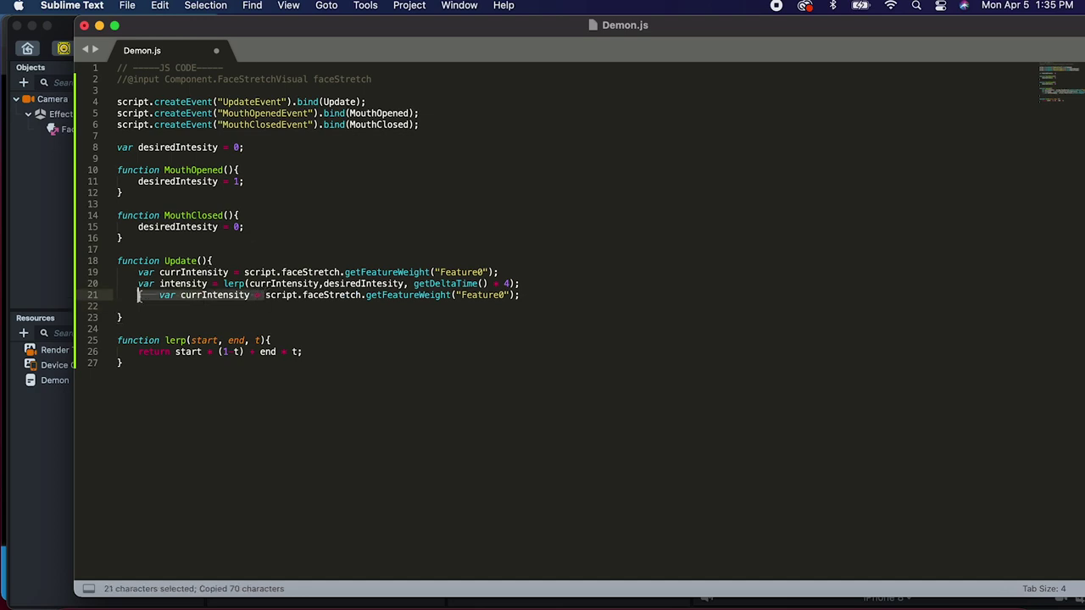
key(BackSpace)
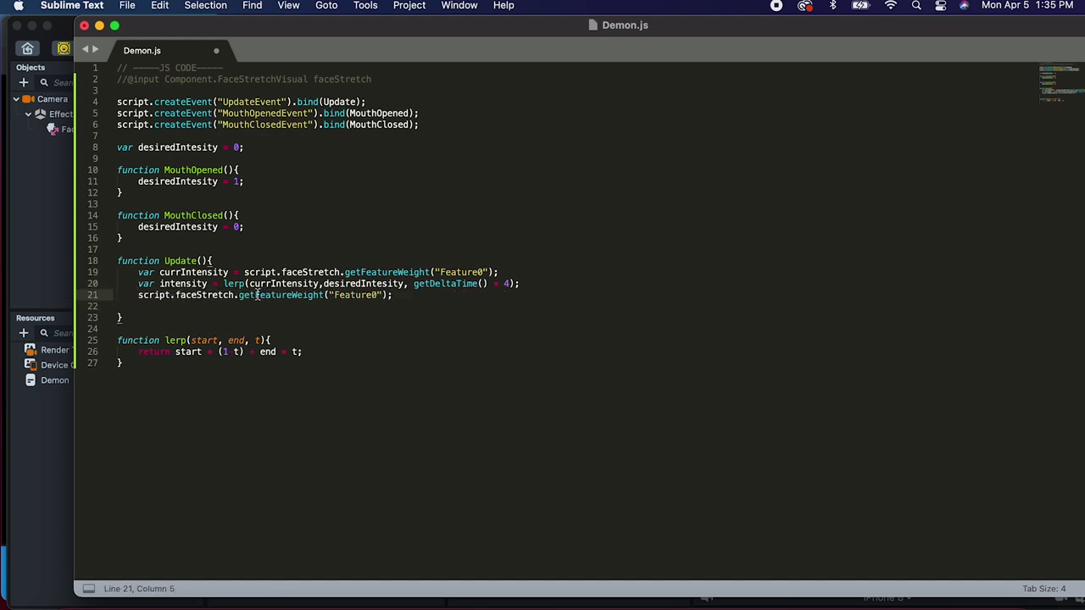
Change the copied call to getSetWeight with the arguments "Feature0",intensity and save the script.
drag(291, 295, 254, 296)
text(Set)
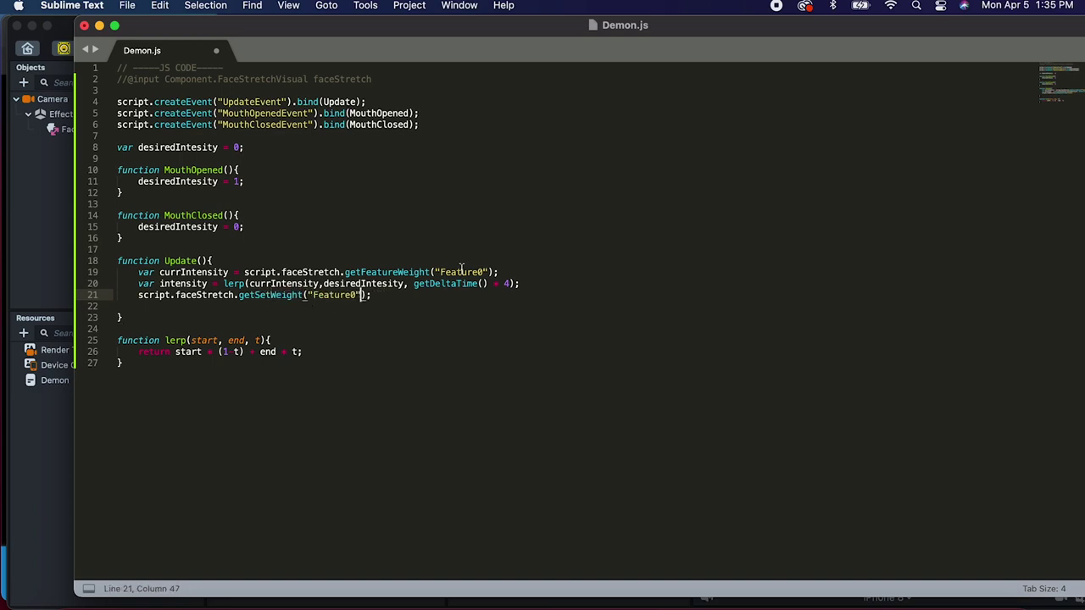
text(intensity)
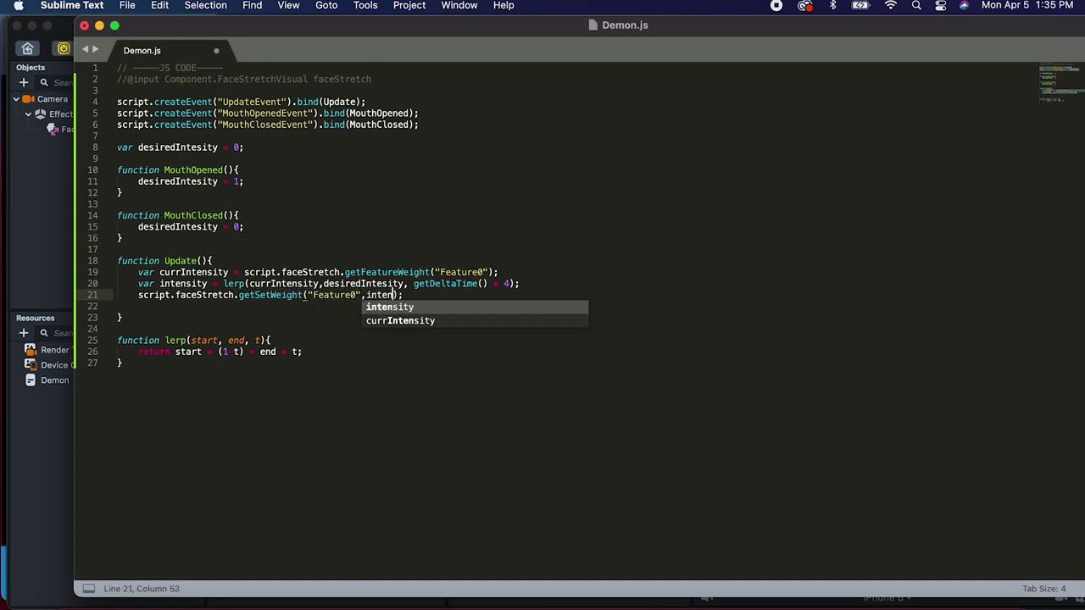
key(super+s)
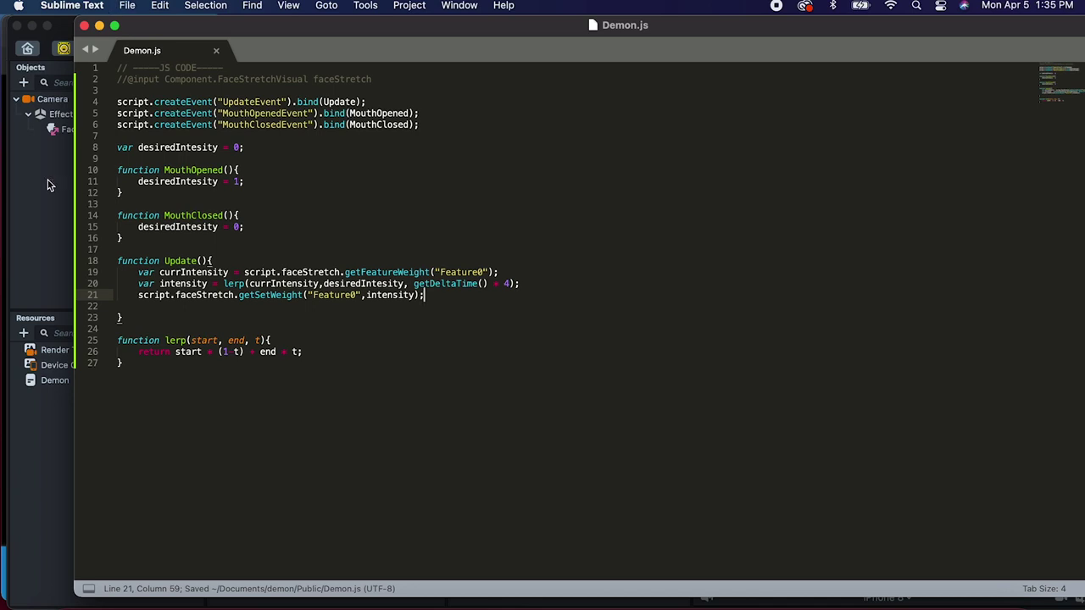
Check the lens in Lens Studio, return to Sublime Text, rename getSetWeight to setFeatureWeight, and save the script.
click(27, 195)
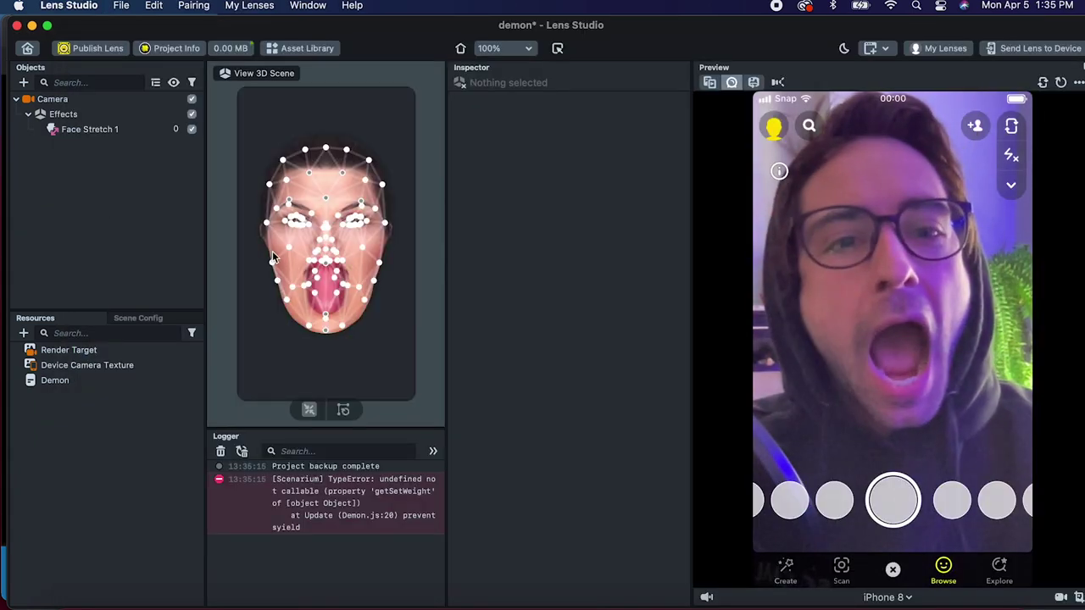
key(super+Tab)
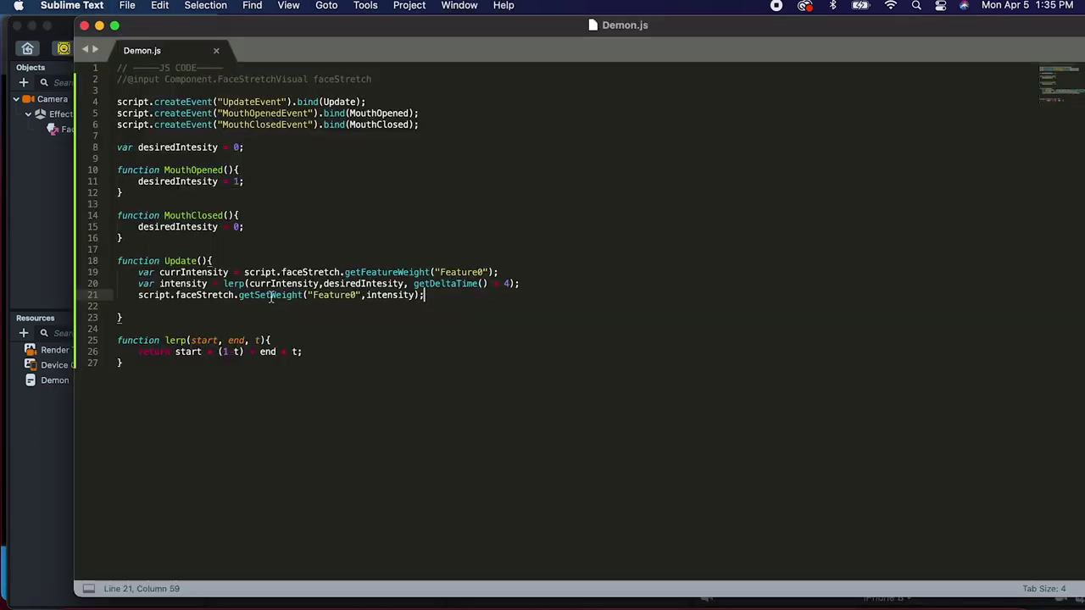
drag(251, 295, 241, 295)
key(BackSpace)
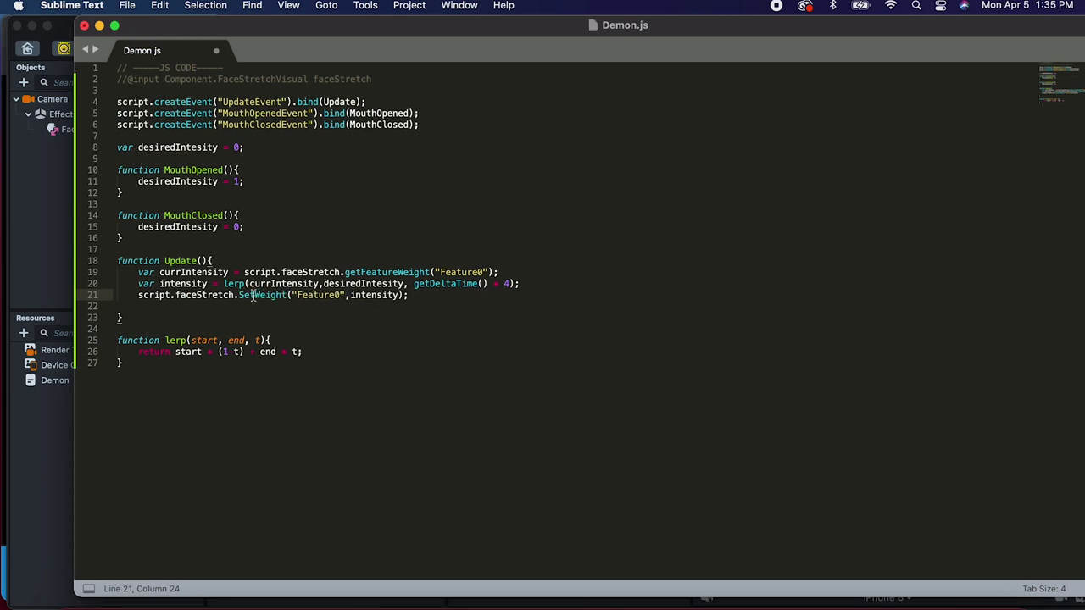
text(setFeature)
key(super+s)
Switch to Lens Studio to check the lens and save the project.
click(34, 202)
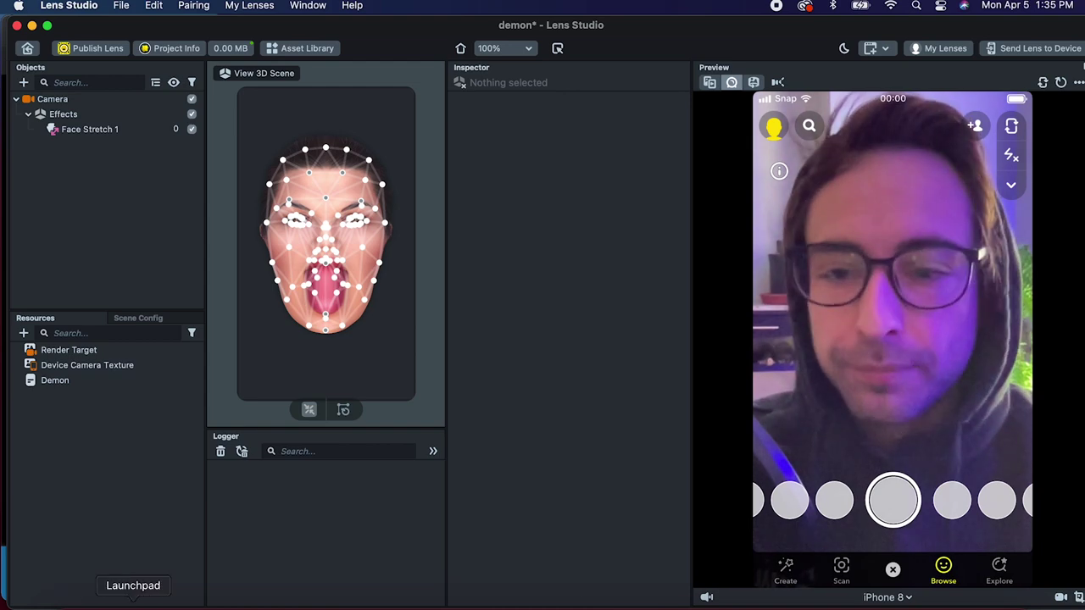
key(super+s)
click(133, 603)
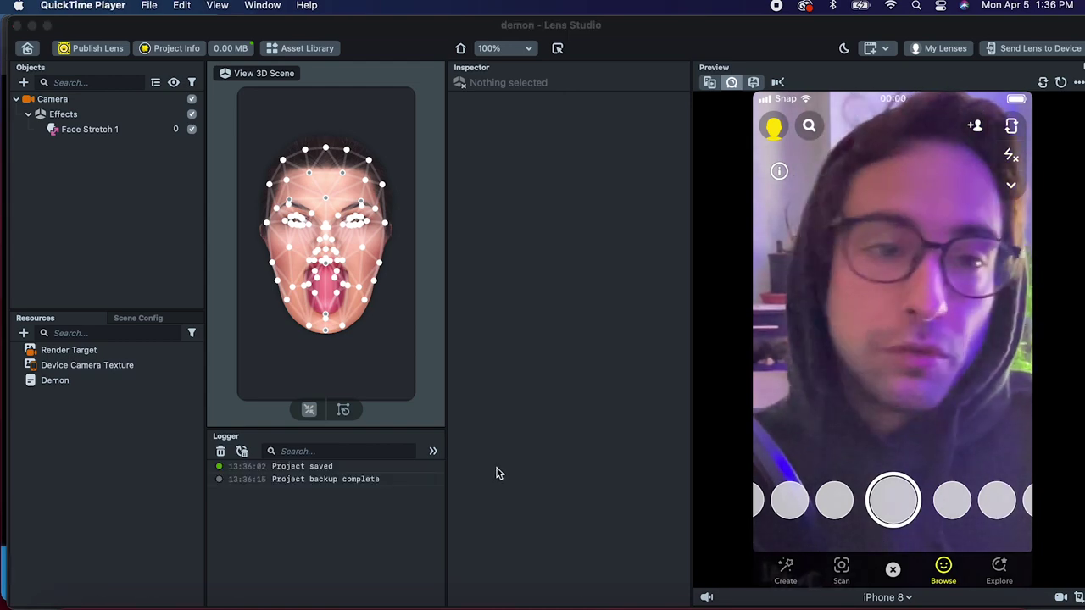
click(23, 82)
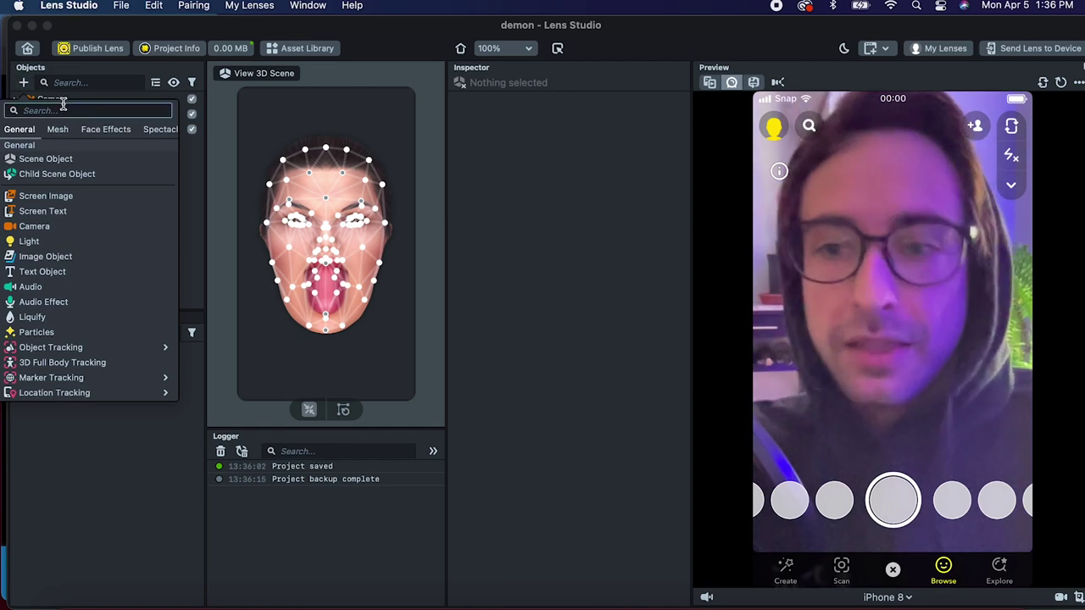
text(li)
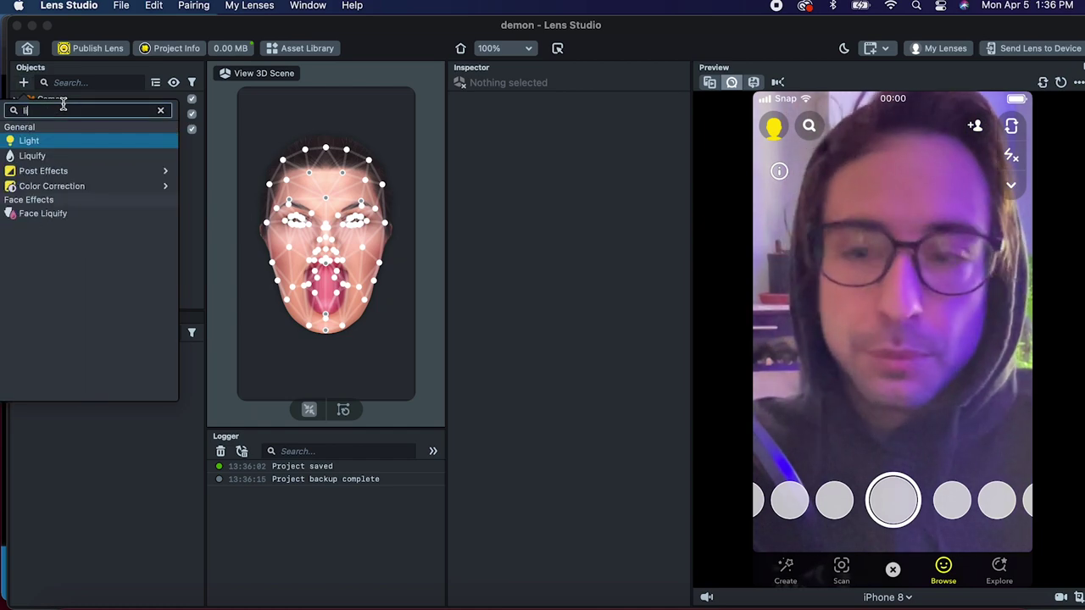
click(48, 156)
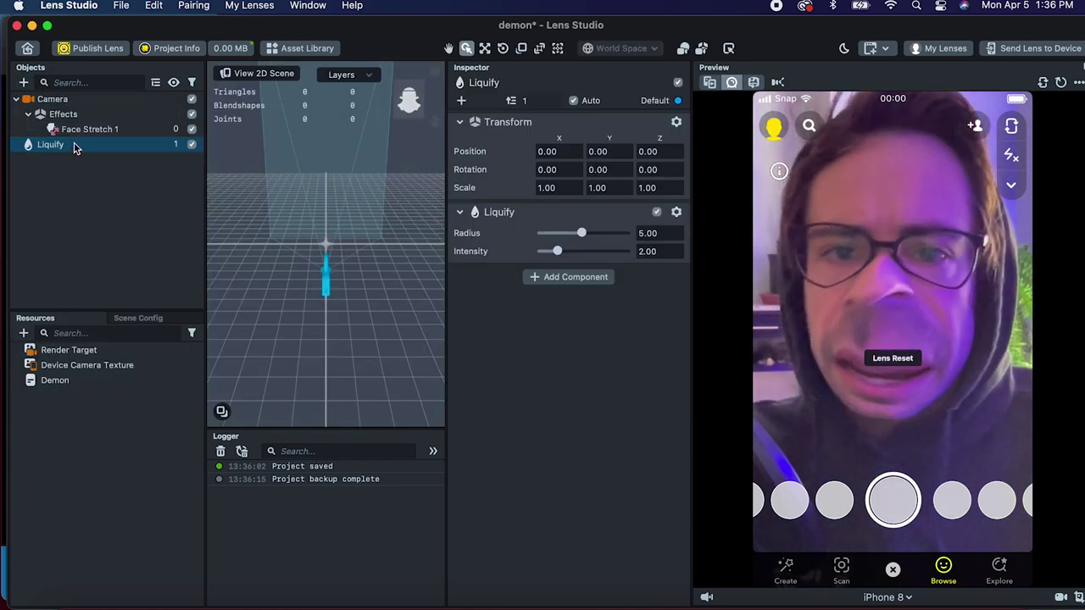
key(Delete)
Replace the plain Liquify object with a Face Liquify effect placed above Face Stretch 1 in the Effects group.
click(24, 82)
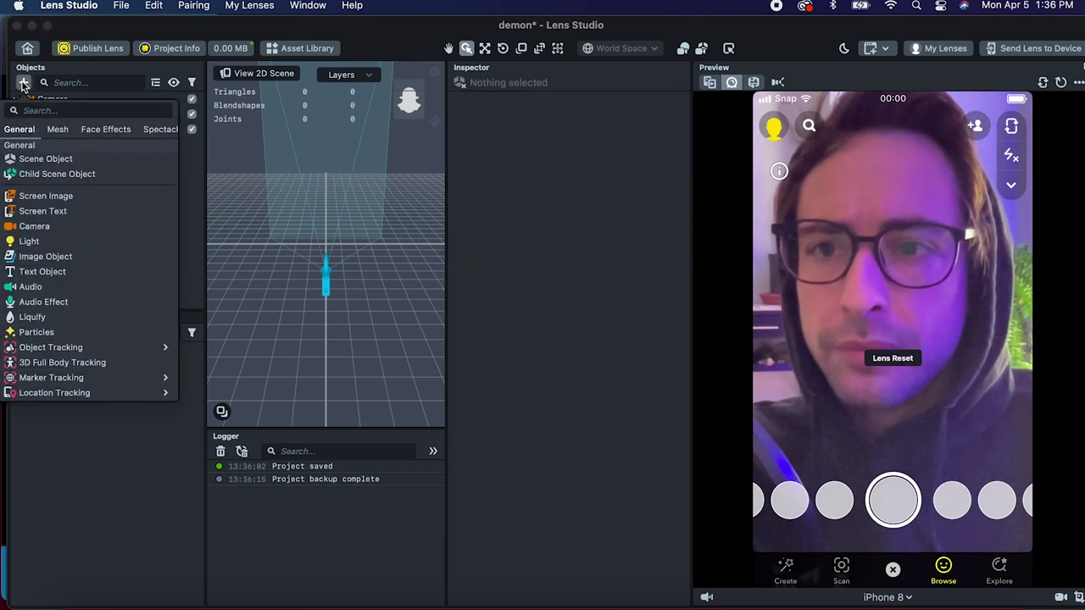
click(83, 111)
text(face)
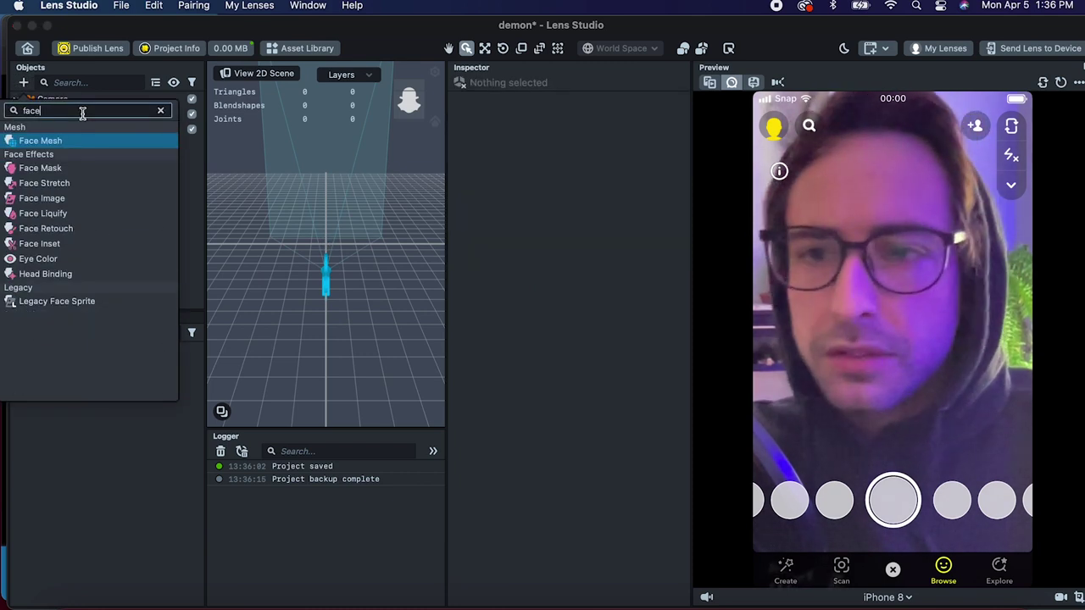
click(68, 214)
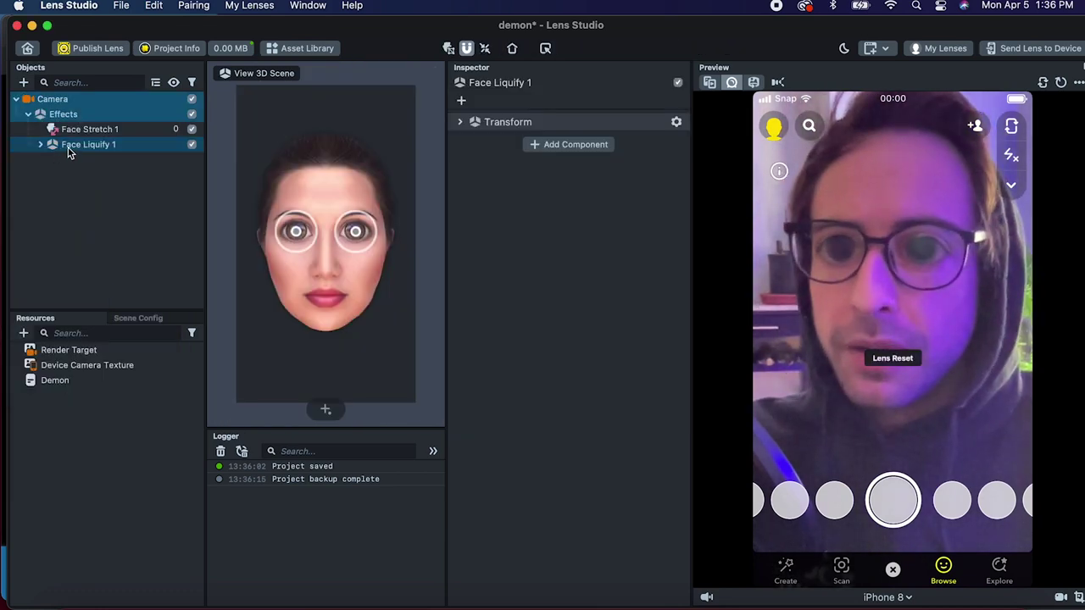
drag(80, 141, 75, 128)
Duplicate Face Liquify 3 and place the copy in the middle of the forehead, between and above the eyes.
click(40, 129)
click(95, 144)
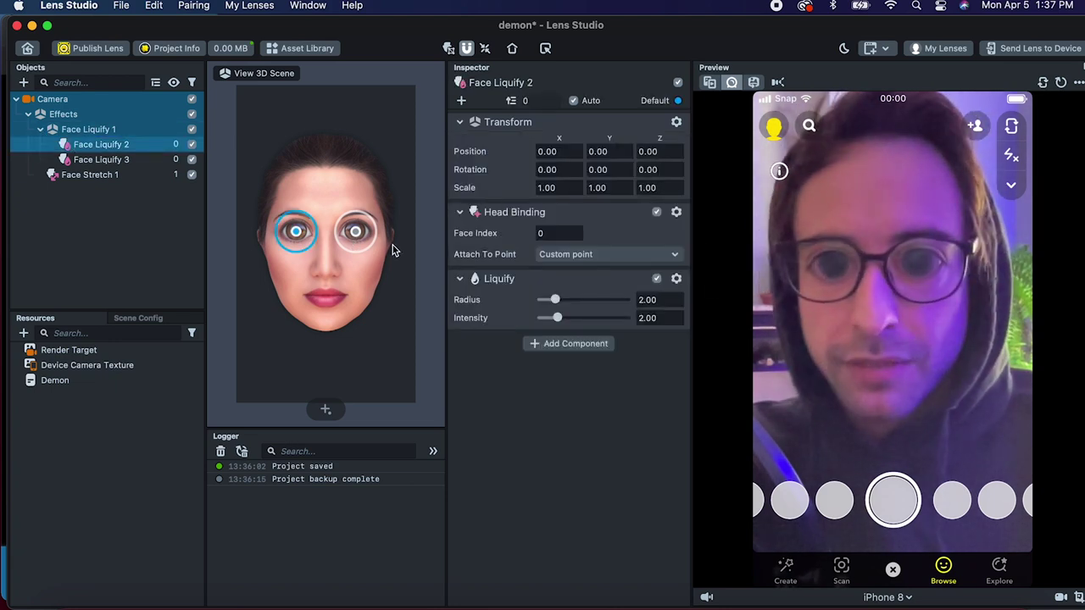
click(104, 201)
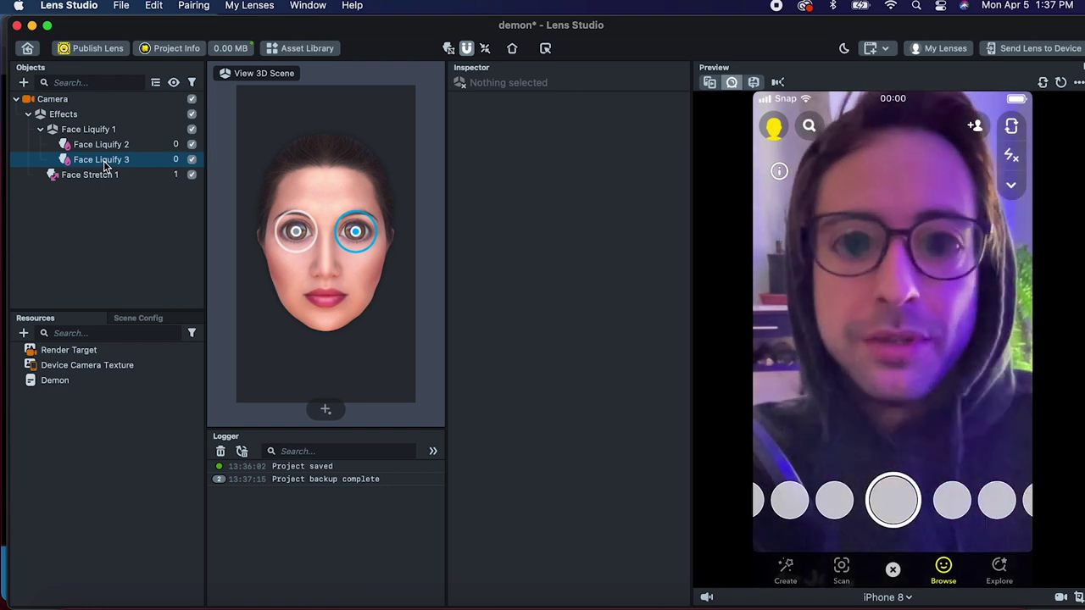
right_click(105, 166)
click(152, 224)
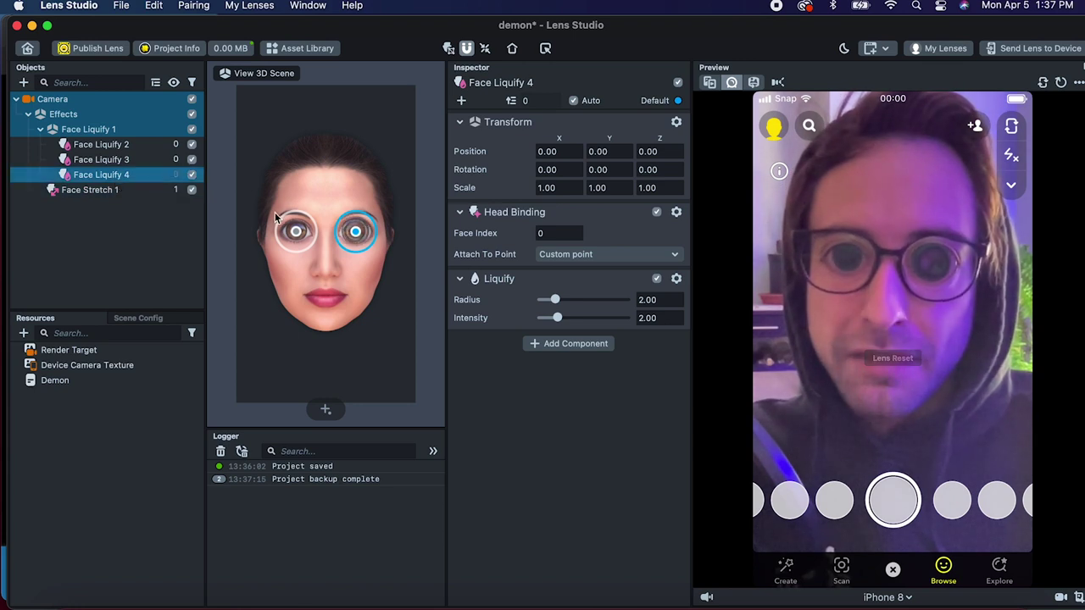
drag(355, 229, 326, 196)
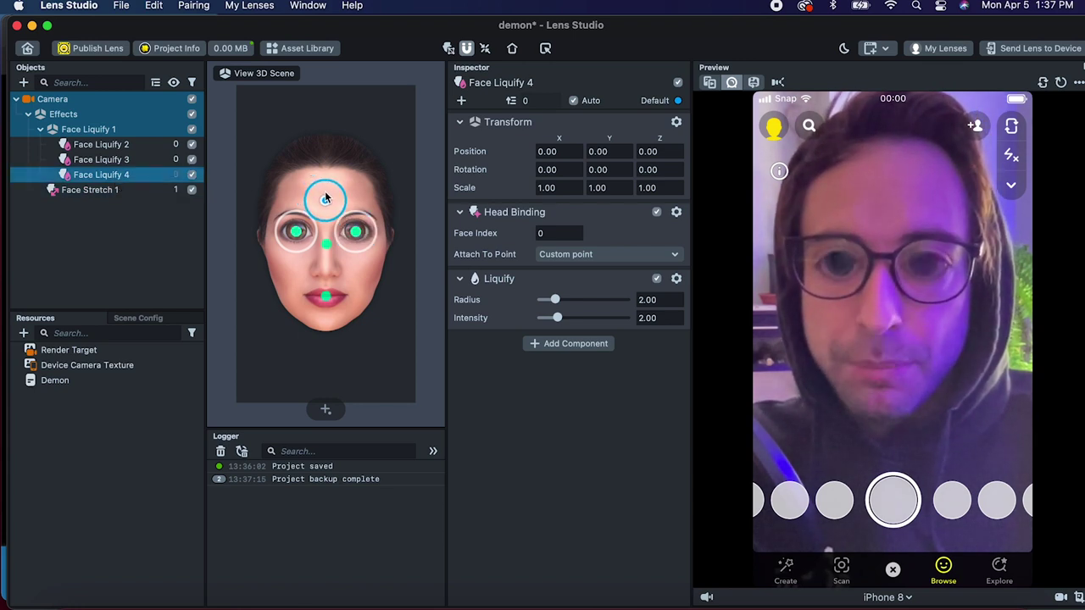
Set the forehead liquify's radius to 4.00 and shift it slightly down toward the eyebrows.
double_click(138, 174)
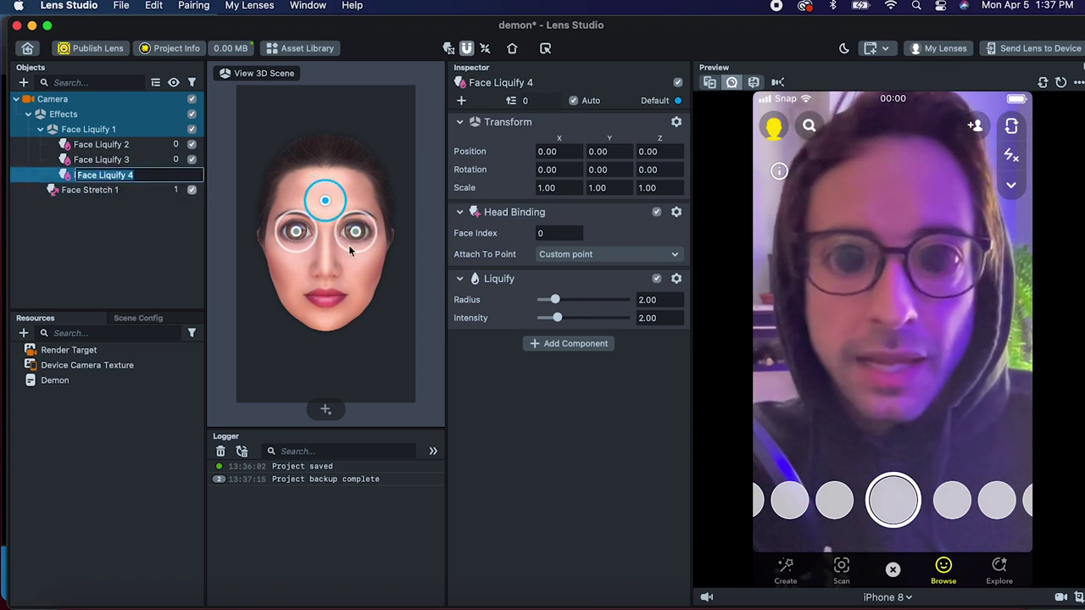
drag(555, 300, 570, 299)
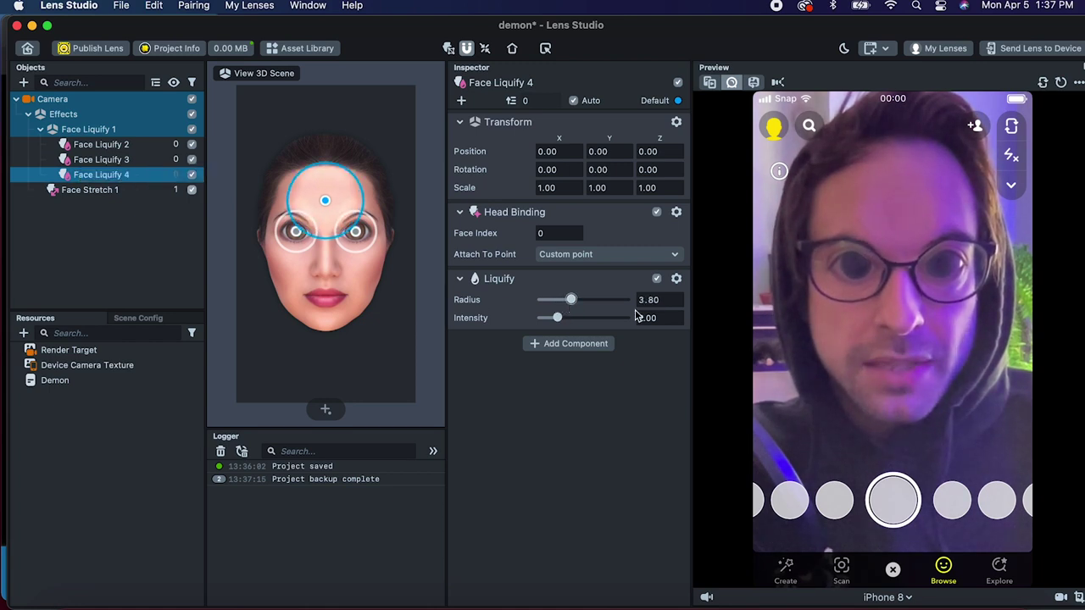
click(655, 301)
drag(655, 301, 634, 300)
text(4)
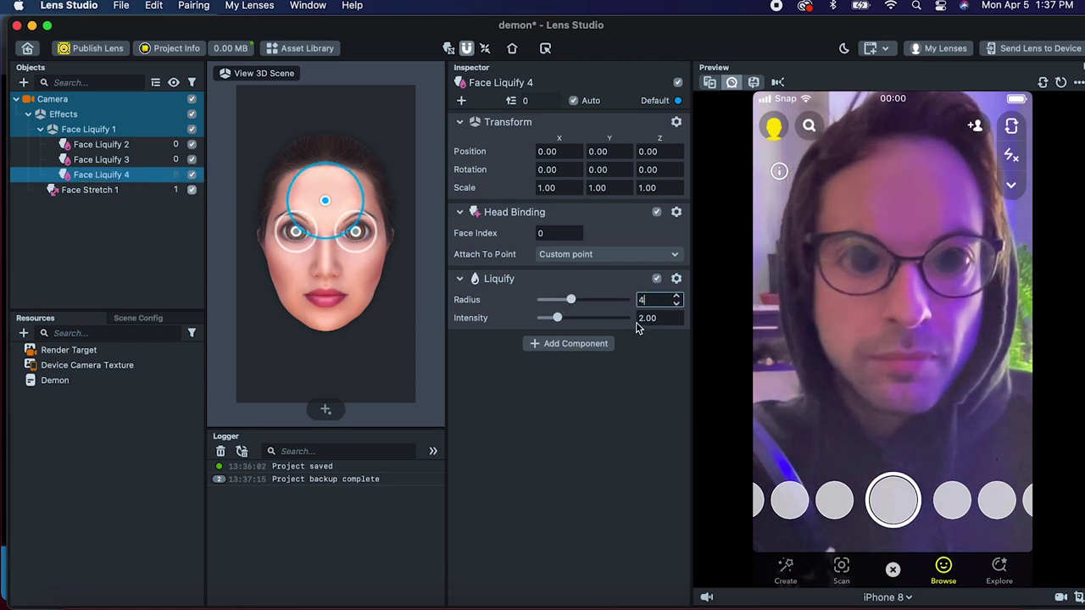
key(Return)
drag(317, 184, 318, 195)
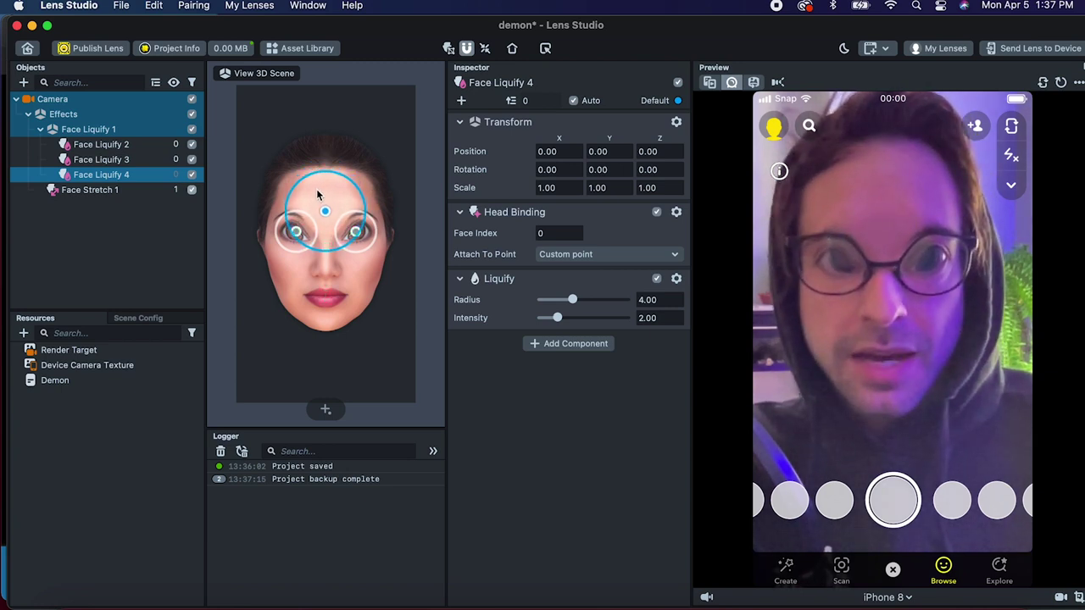
drag(319, 195, 320, 194)
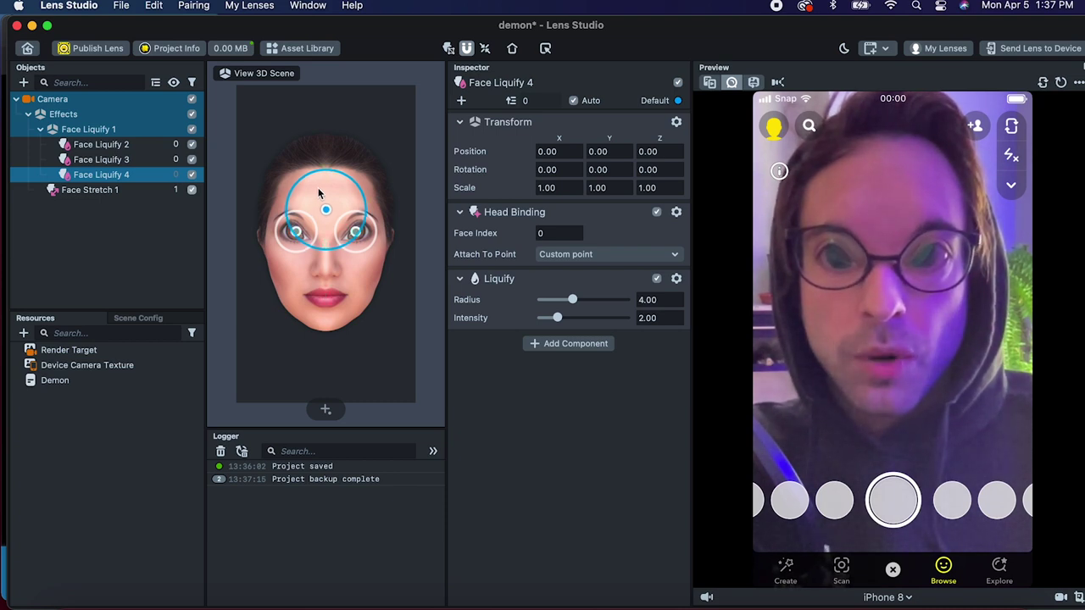
Enlarge the radius of Face Liquify 4 to 4.40 and save the project.
double_click(135, 177)
mouse_move(572, 301)
mouse_down()
mouse_move(540, 305)
mouse_move(575, 302)
mouse_up()
key(super+s)
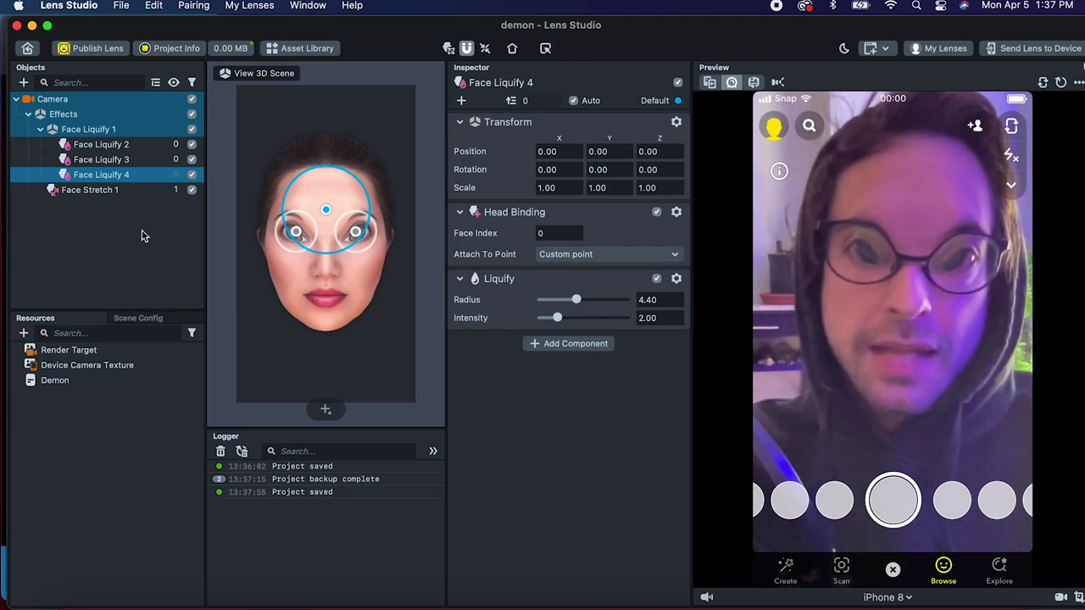
Switch to Sublime Text, declare a Component.LiquifyVisual input called liquify below the faceStretch input, and save the script.
click(190, 600)
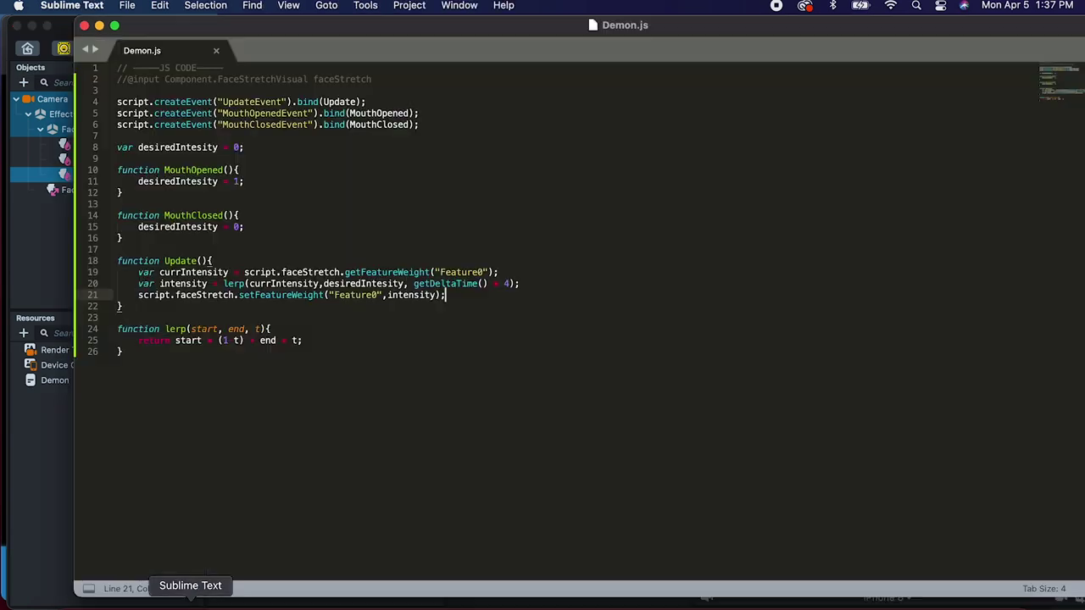
triple_click(345, 78)
key(super+c)
key(super+v)
key(super+v)
double_click(255, 90)
text(LiquifyVisual)
key(alt+shift+Right)
text(liquify)
key(super+s)
drag(342, 45, 473, 54)
Switch to Lens Studio and assign Face Liquify 4 to the Liquify input of the Camera's Demon script.
click(261, 27)
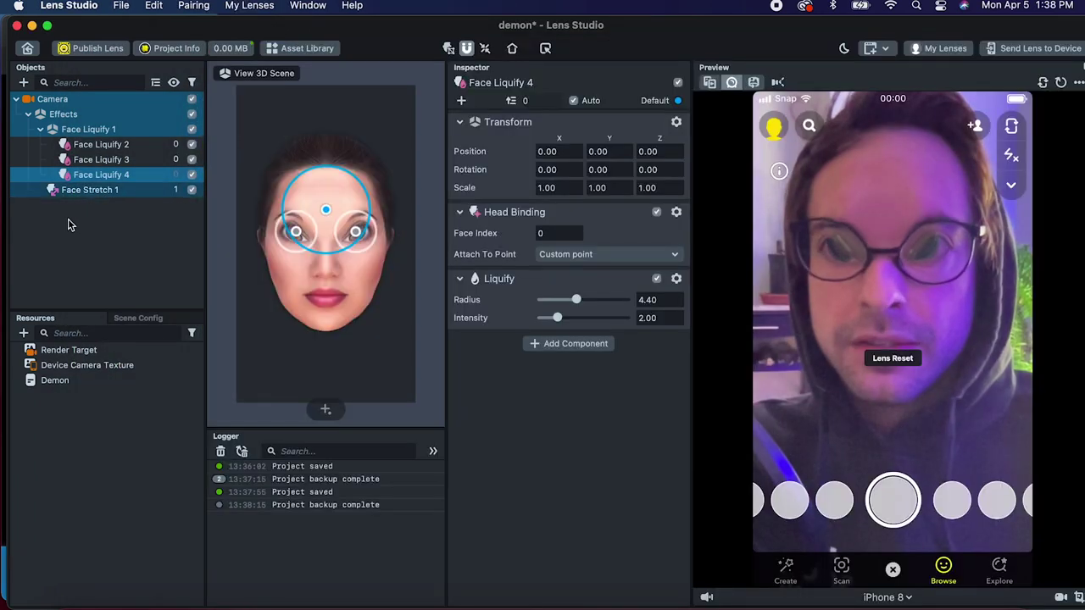
click(75, 219)
click(67, 100)
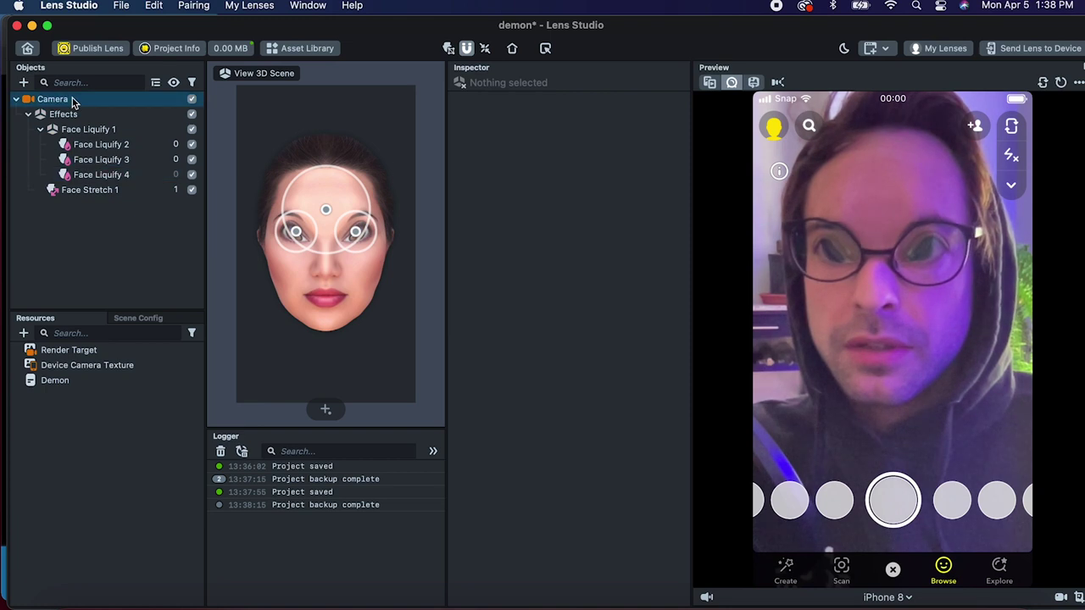
drag(109, 173, 578, 315)
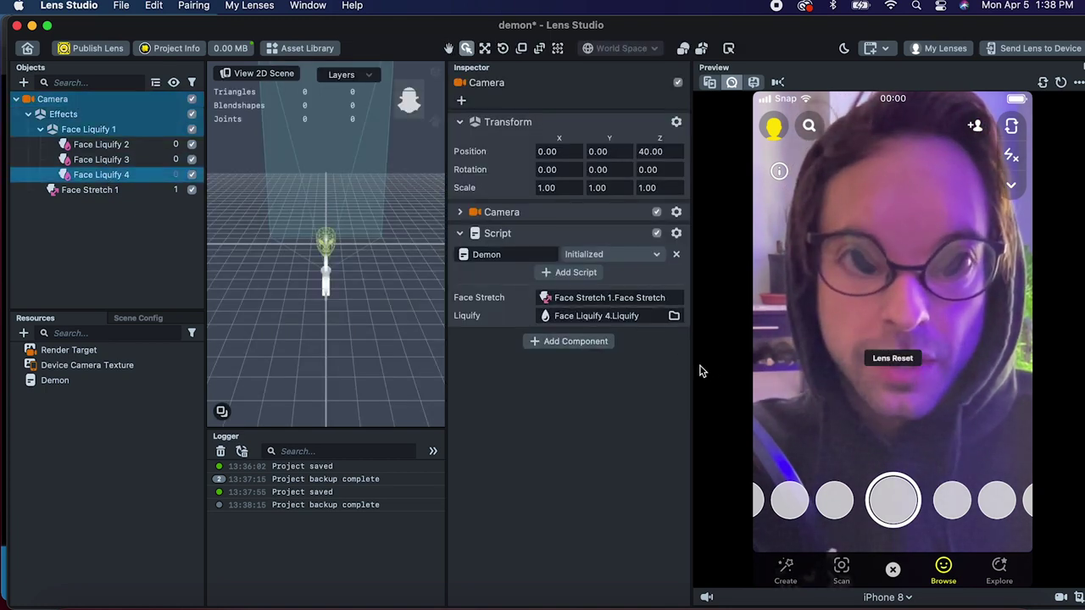
In Sublime Text, set script.liquify.radius from intensity below the setFeatureWeight line, and return to Lens Studio.
key(super+Tab)
click(595, 334)
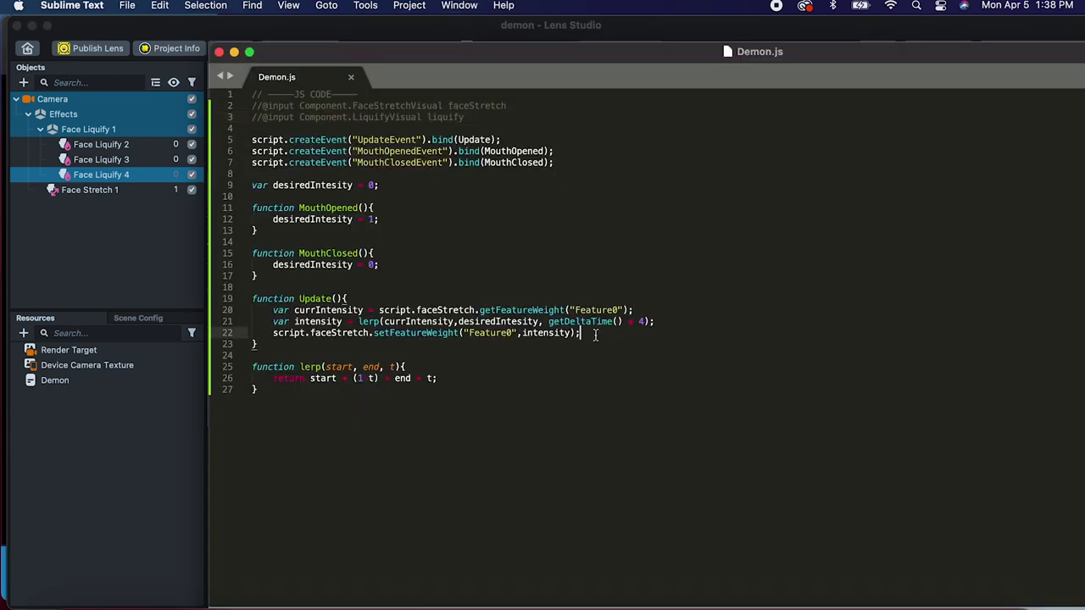
key(Return)
key(ctrl+v)
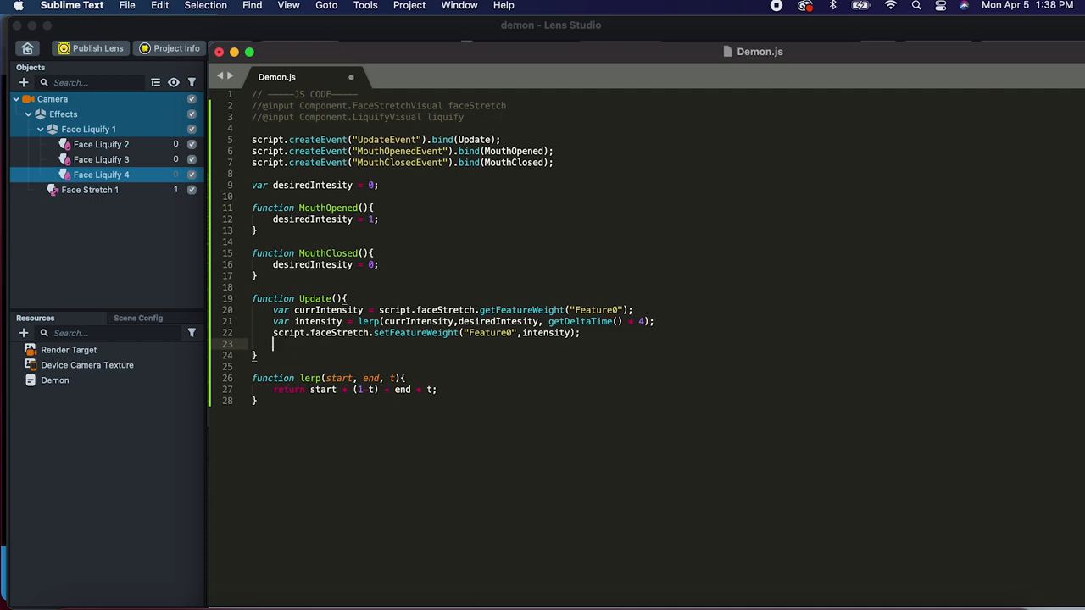
text(script.liquify.radius = )
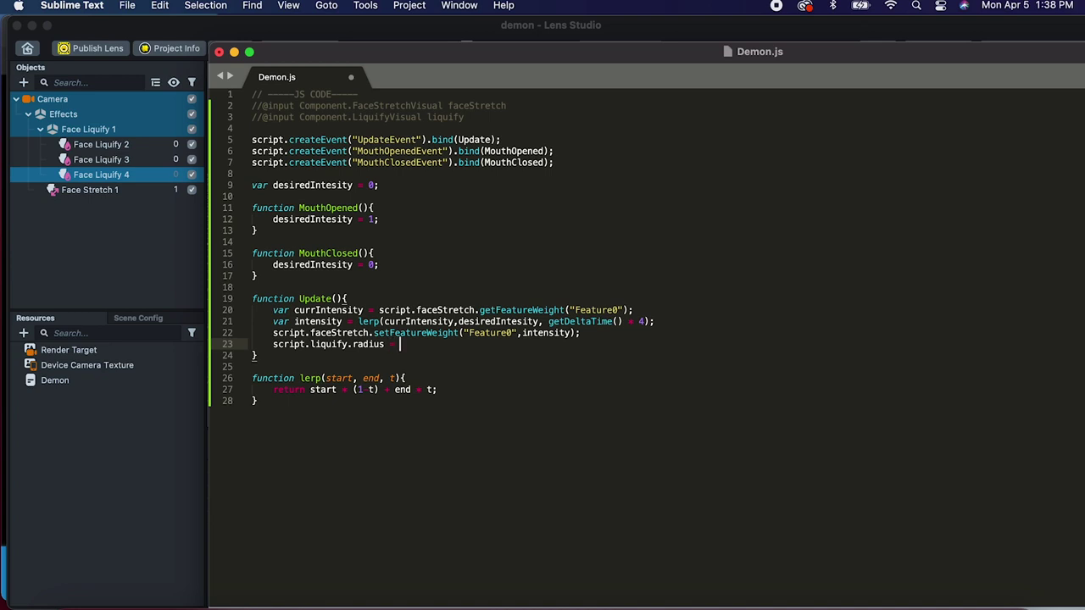
text(in)
key(Tab)
click(81, 214)
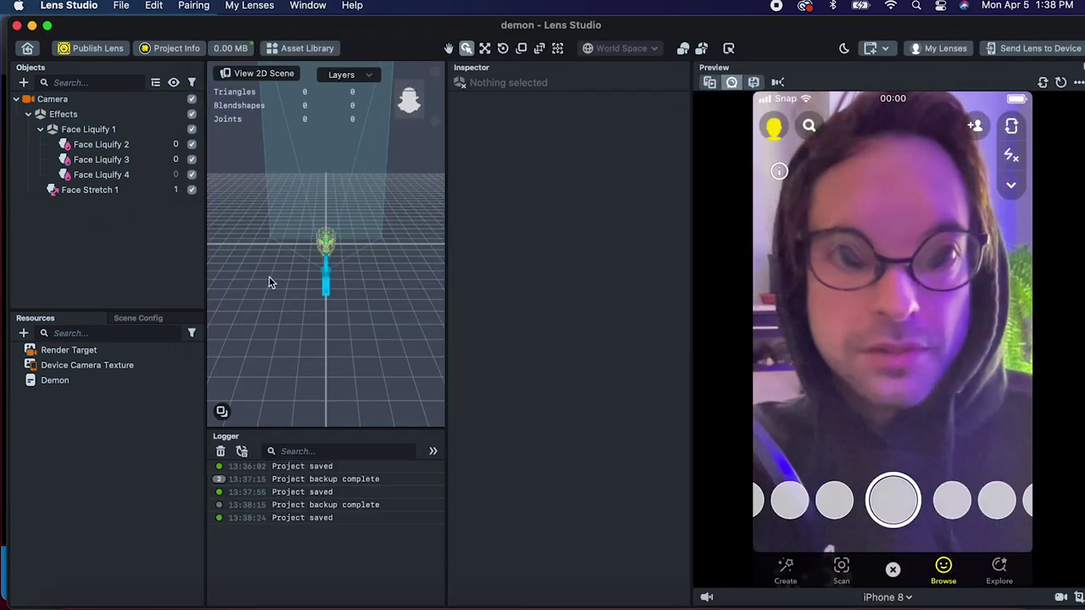
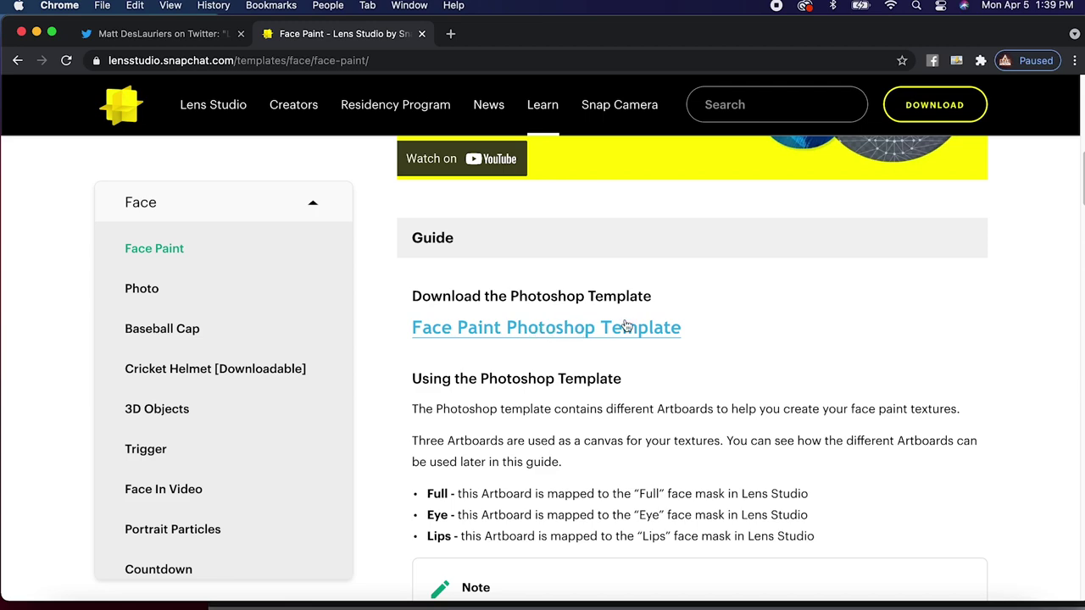
Review the Face Paint template guide, switch to Photoshop, and toggle Layer 1 and the Full group to compare them with the face.
scroll(718, 343, down, 15)
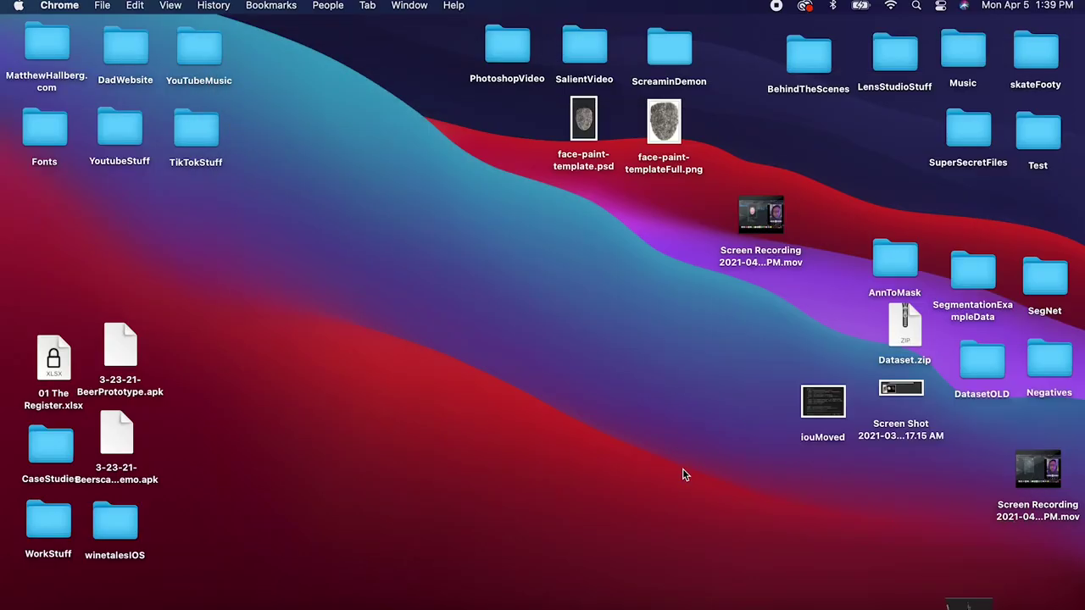
click(669, 601)
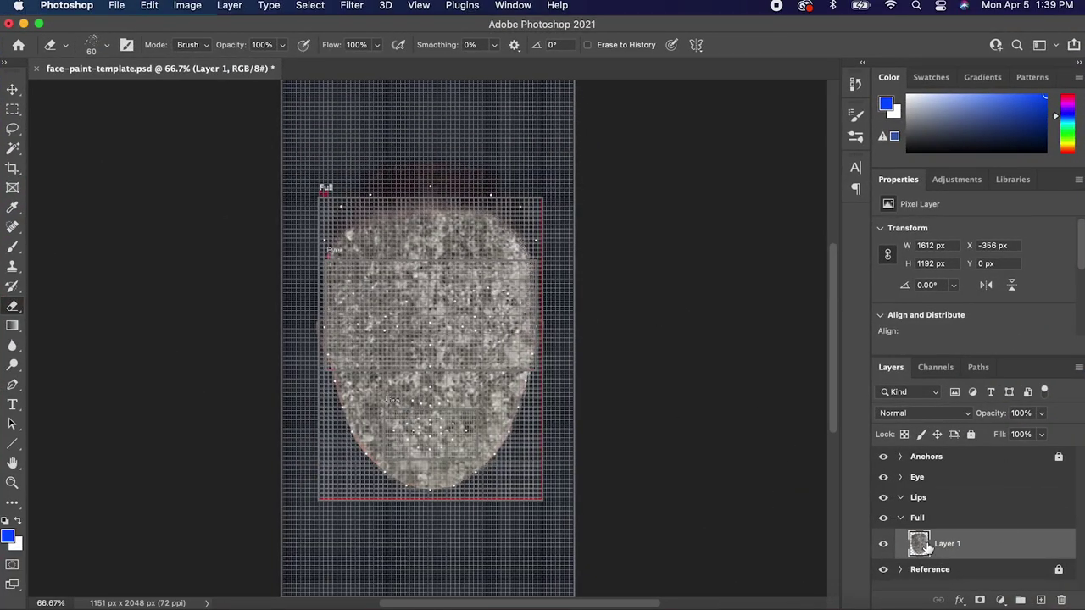
click(881, 545)
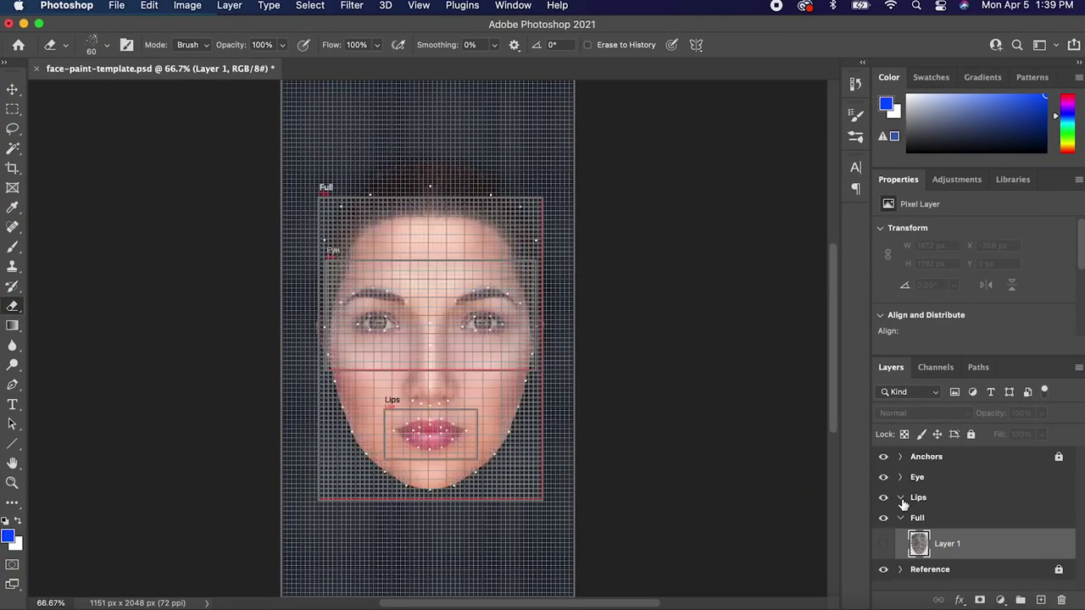
click(883, 518)
click(883, 518)
click(883, 545)
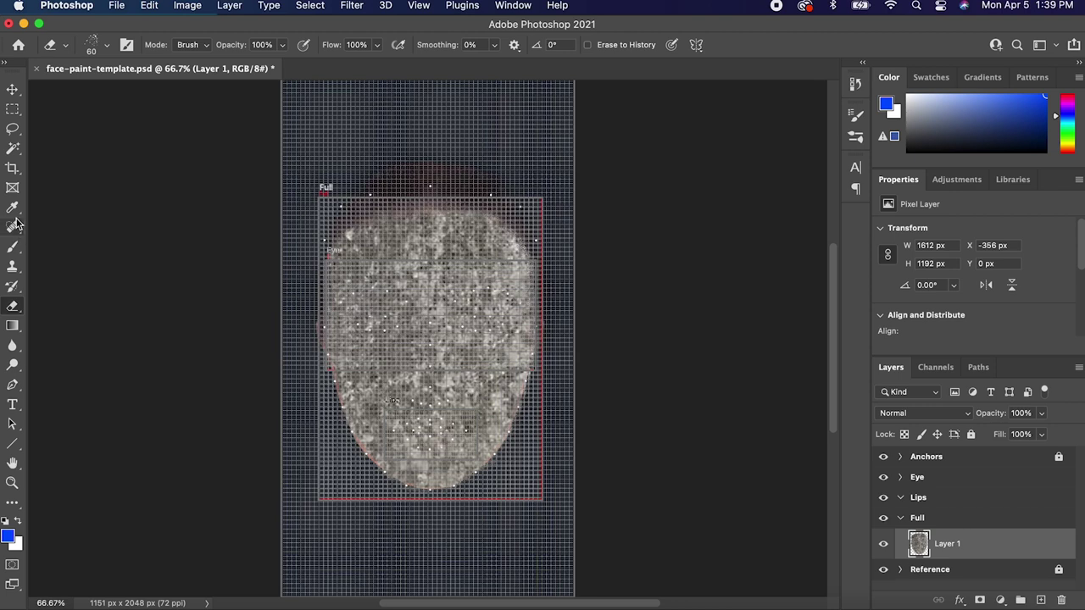
Try erasing along the upper edge of the face texture on Layer 1 and undo the stroke.
click(125, 51)
click(809, 108)
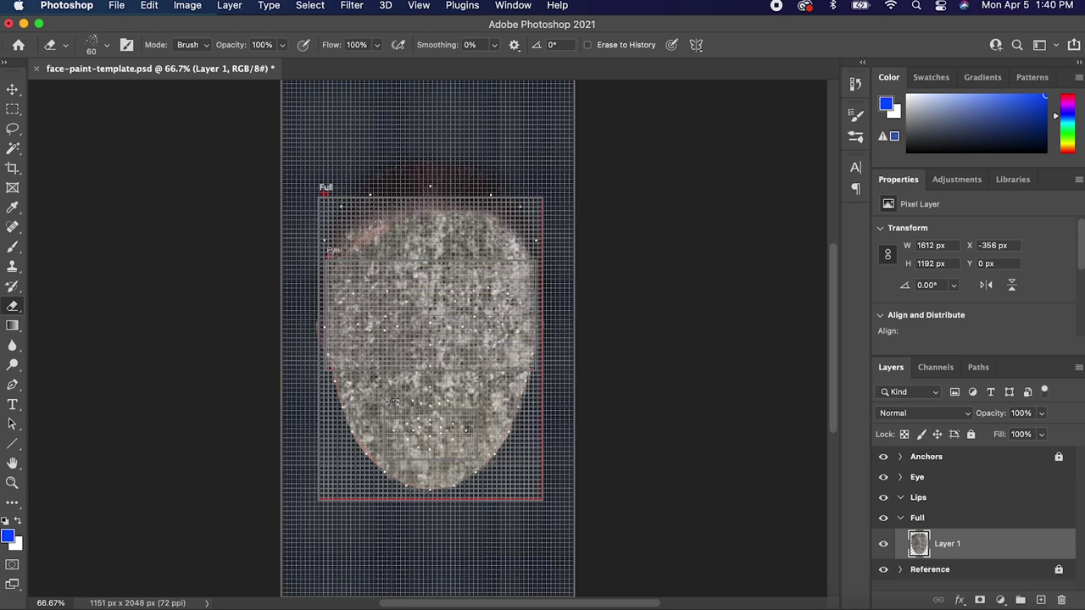
drag(378, 224, 437, 217)
key(super+z)
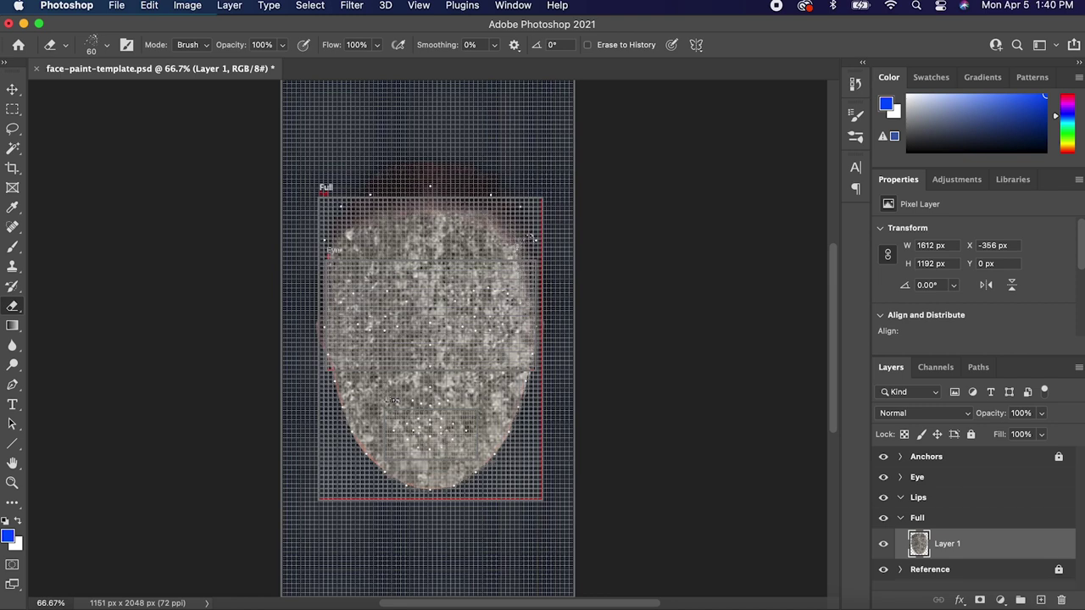
Open the Artboards to Files export for the face paint template.
click(116, 6)
mouse_move(178, 206)
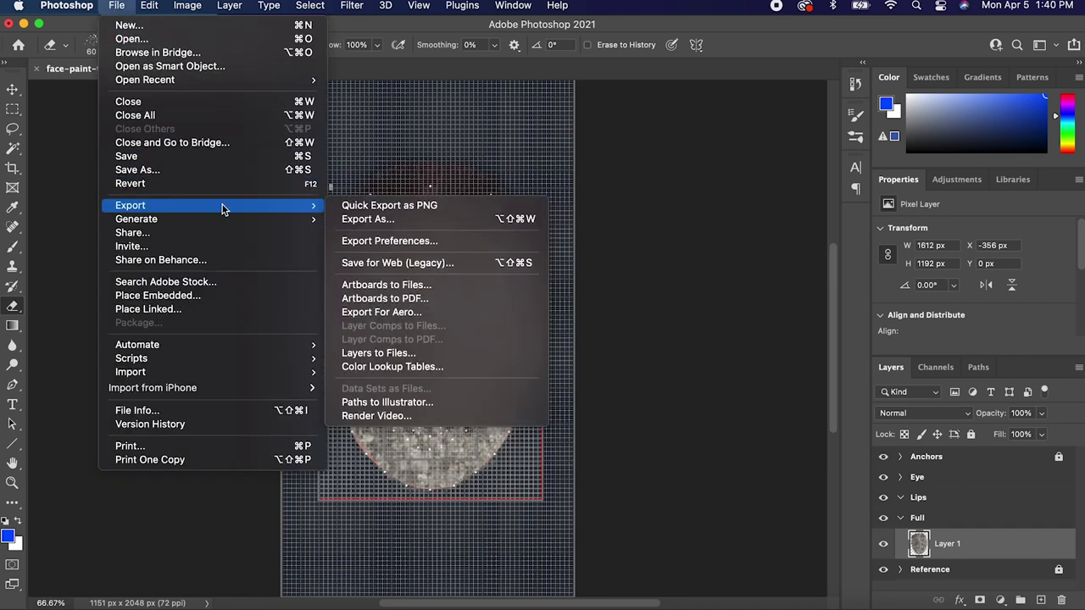
click(385, 285)
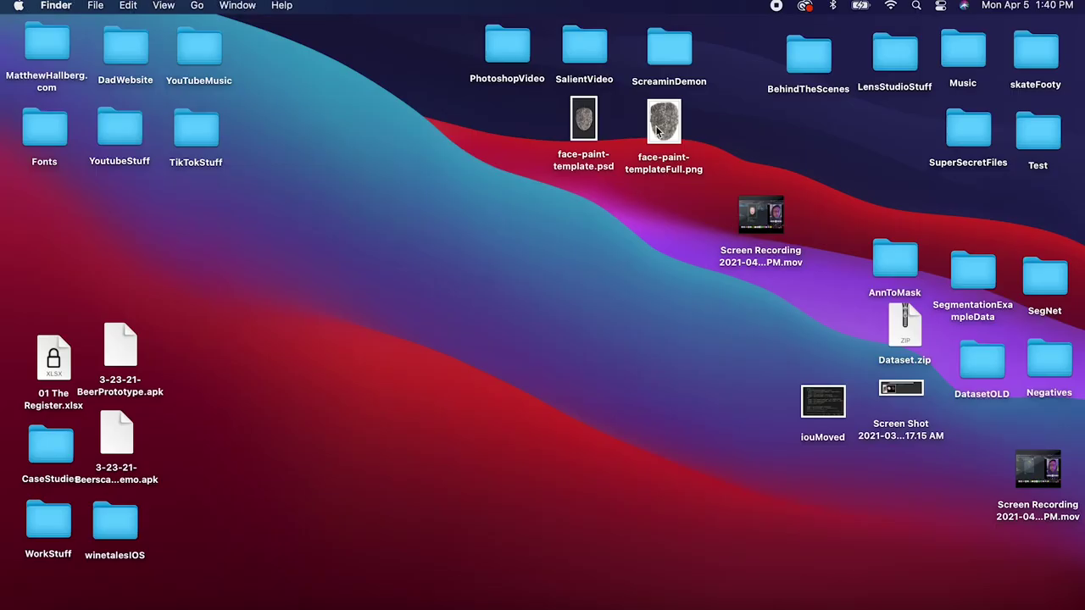
Check face-paint-templateFull.png in Preview, switch to Lens Studio, and import the image into the project resources.
double_click(657, 127)
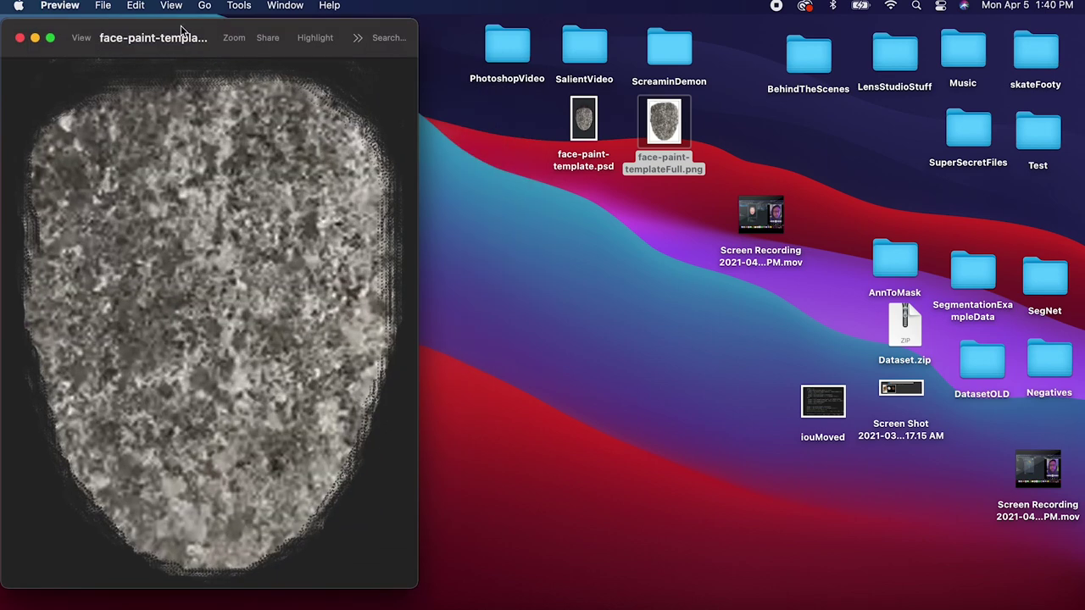
mouse_move(181, 27)
mouse_down()
mouse_move(229, 41)
mouse_move(195, 27)
mouse_up()
click(717, 603)
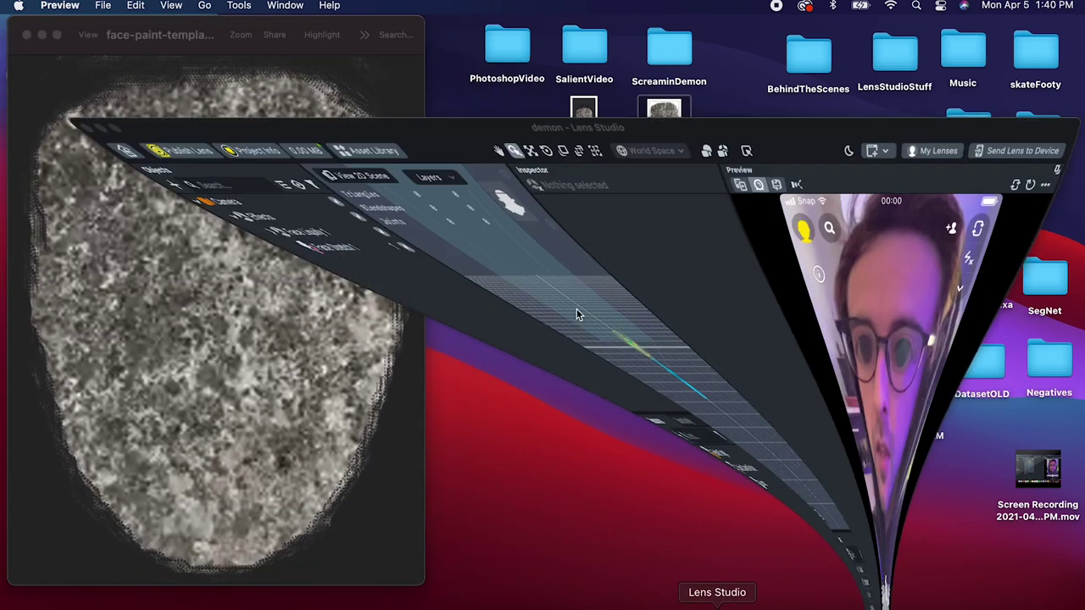
drag(283, 24, 658, 19)
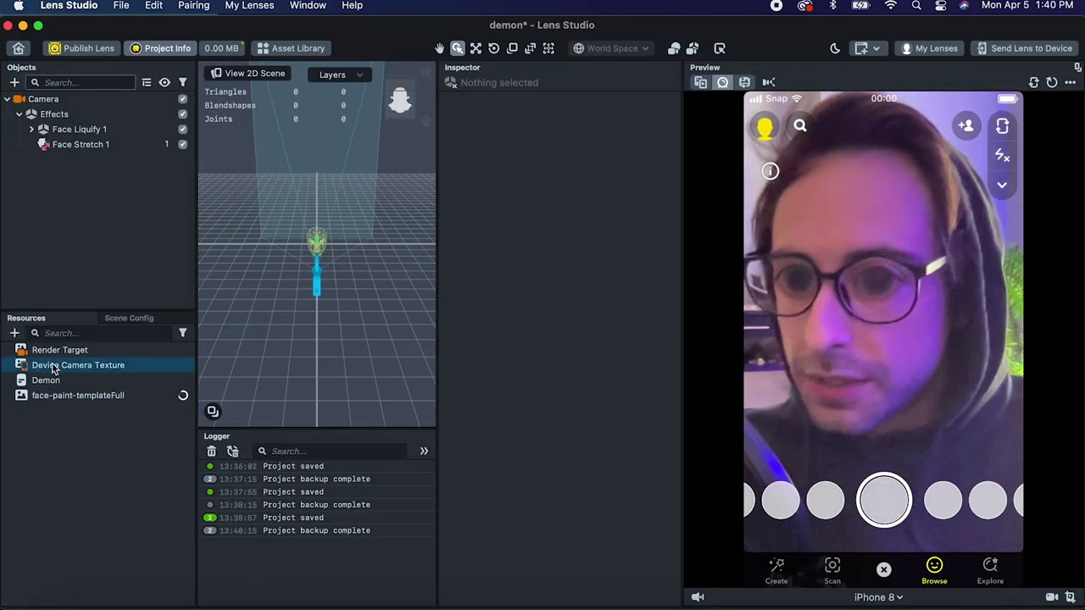
Create an Unlit material named ZombieMat in the resources and delete the Textures folder that came with it.
click(14, 333)
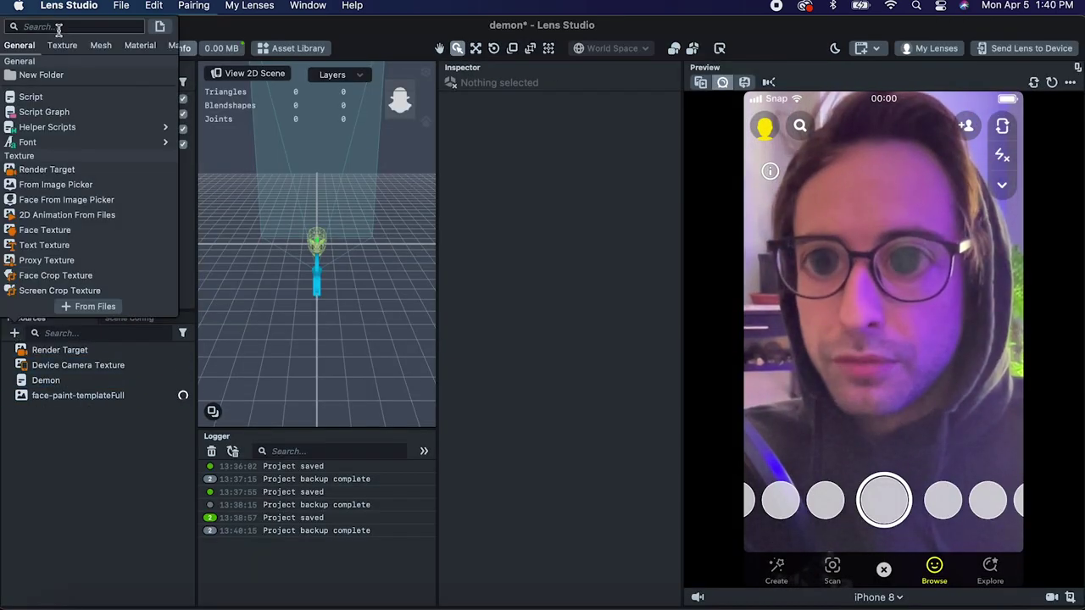
text(unli)
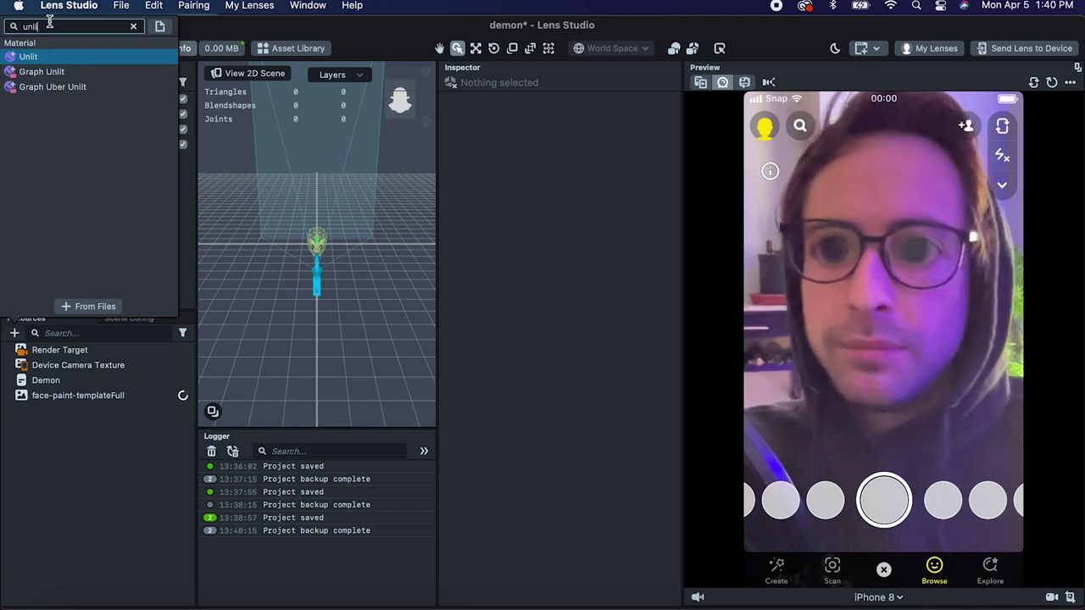
click(56, 58)
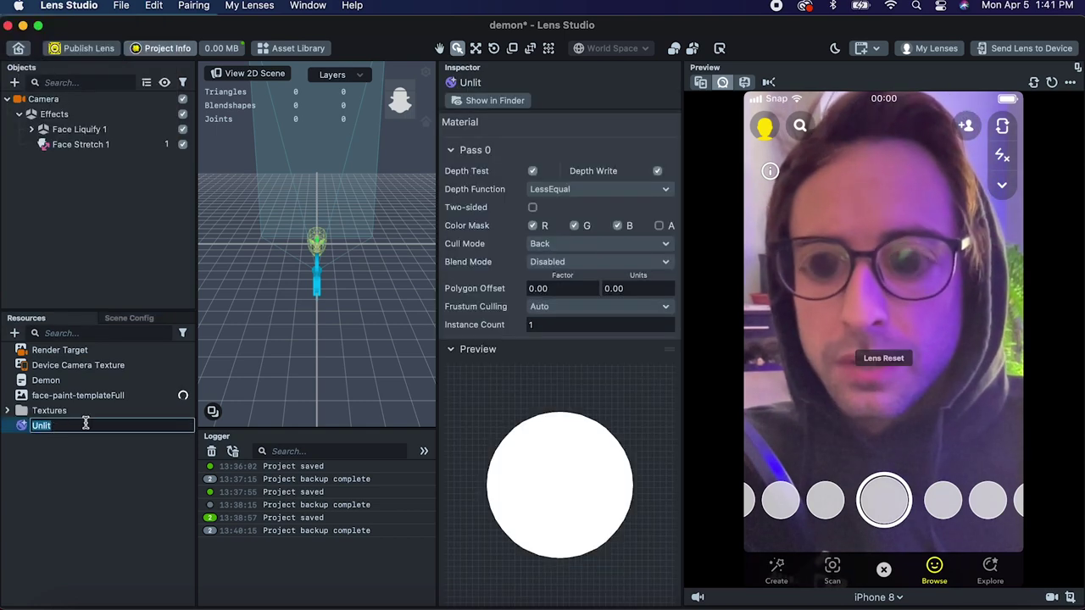
text(ZombieMat)
click(62, 411)
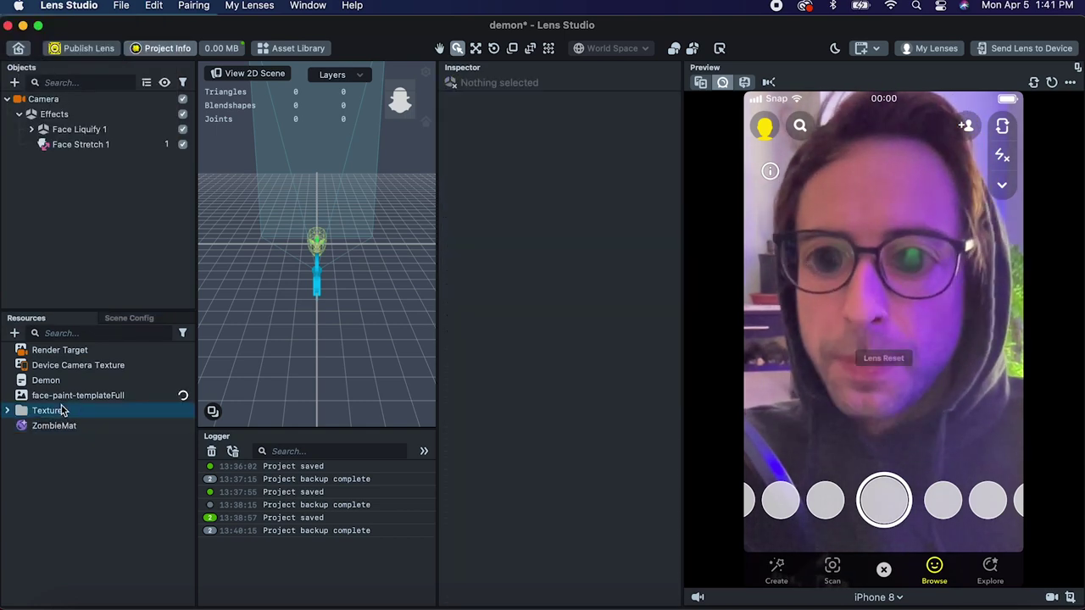
right_click(60, 413)
click(115, 456)
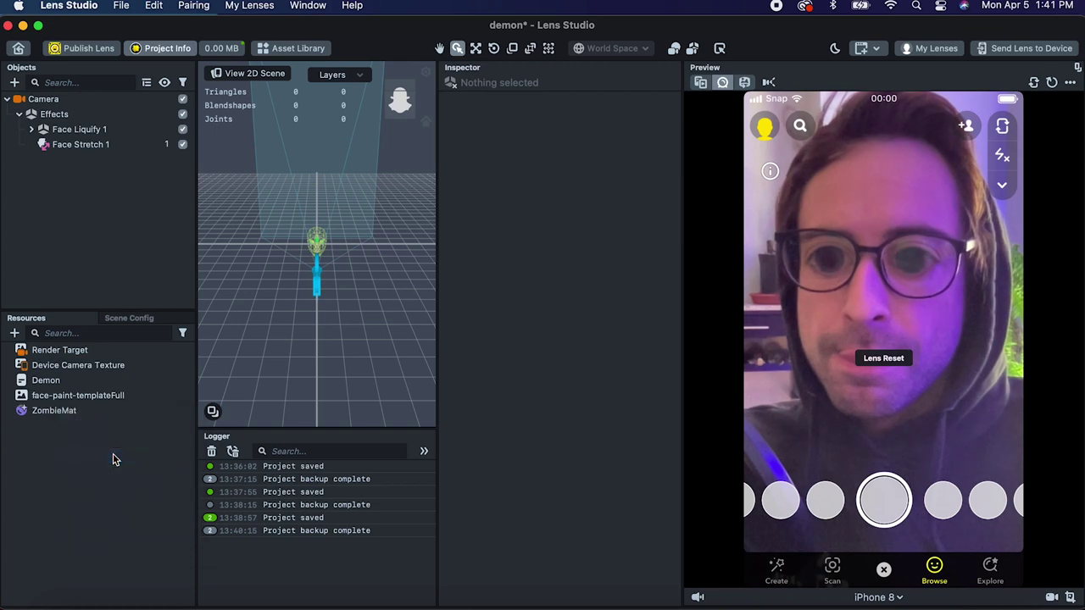
Assign face-paint-templateFull as the base texture of the ZombieMat material.
click(73, 412)
scroll(571, 245, down, 5)
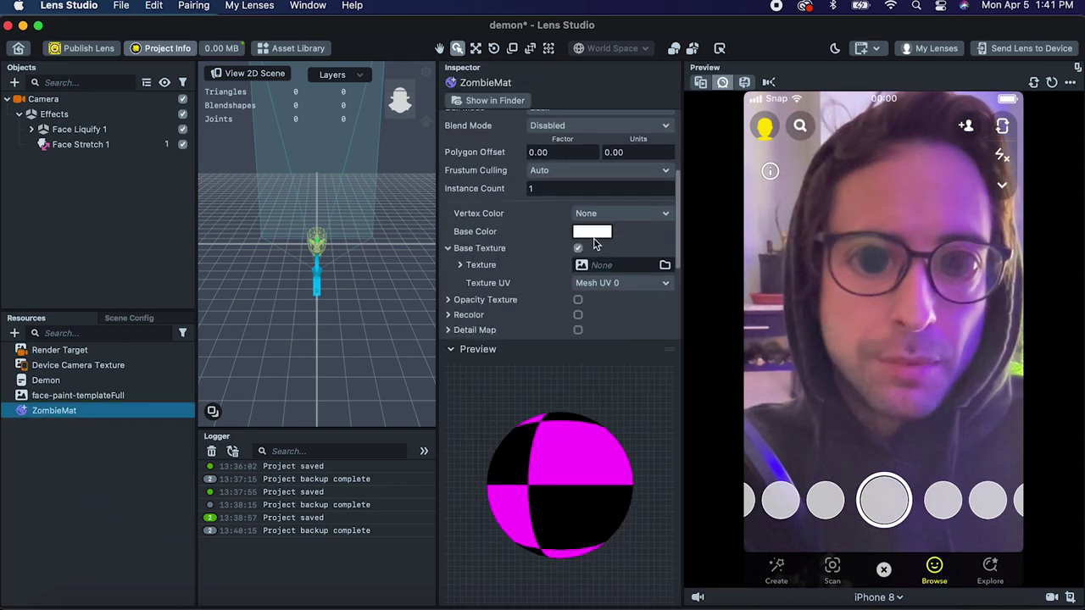
mouse_move(90, 400)
mouse_down()
mouse_move(642, 261)
mouse_move(657, 271)
mouse_up()
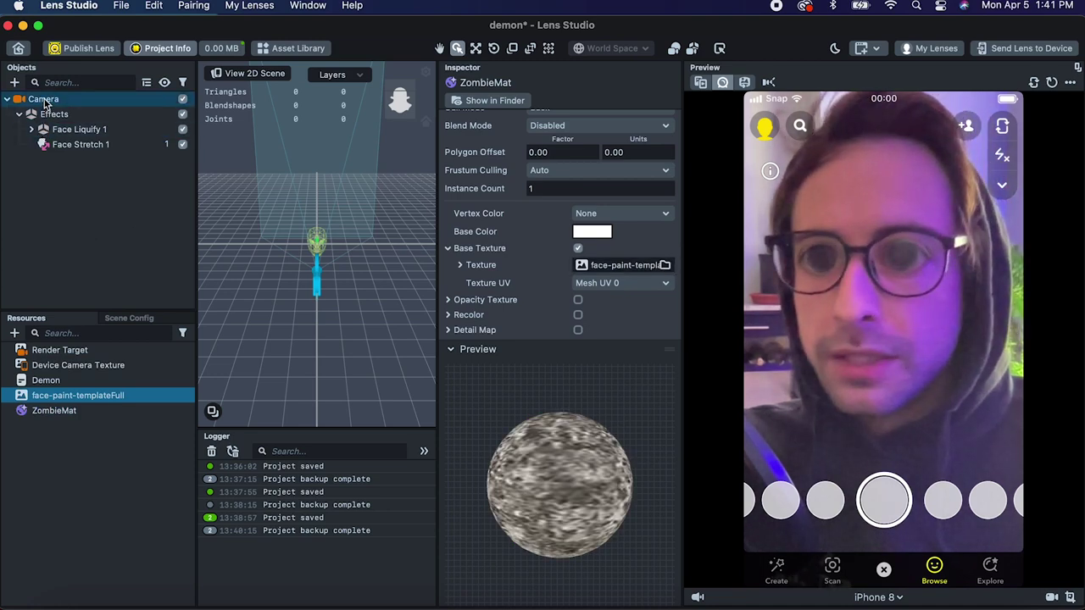
Add a Face Mask to the scene and place it first under Effects, above Face Liquify 1.
click(14, 82)
text(face)
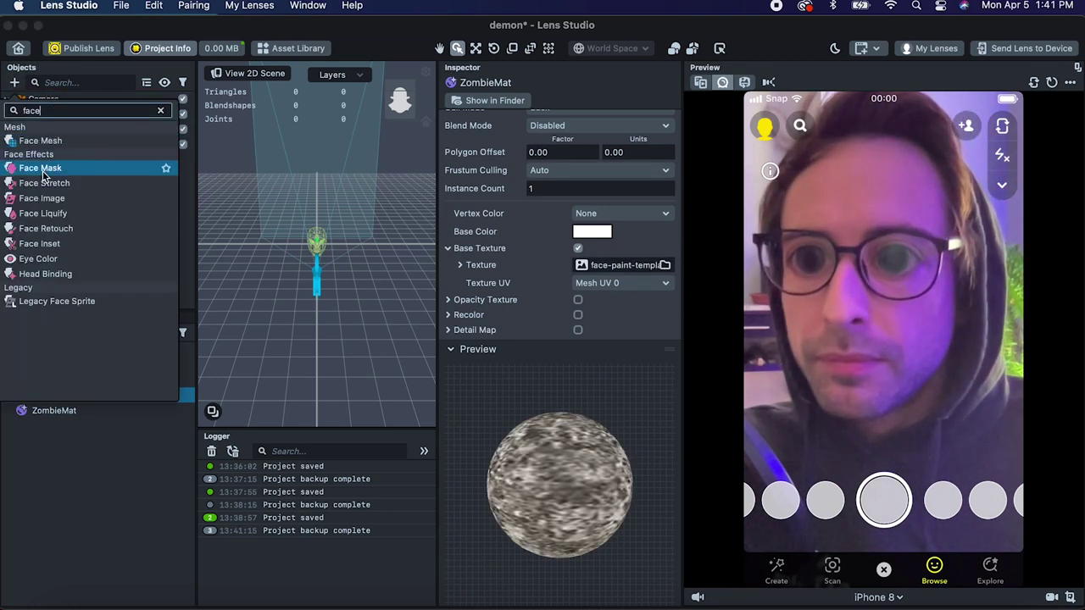
click(52, 167)
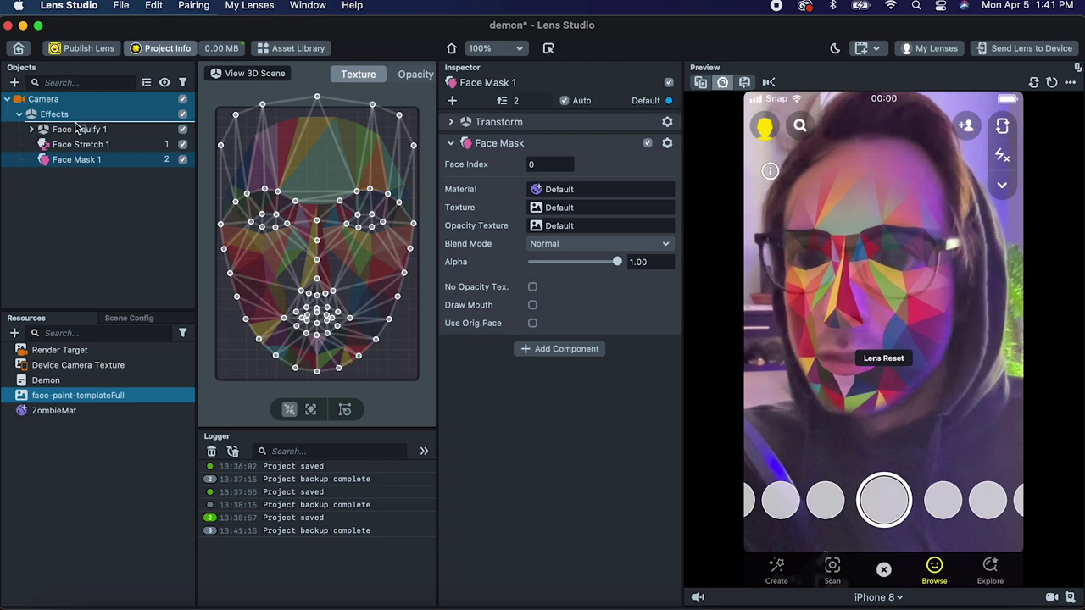
drag(75, 127, 95, 129)
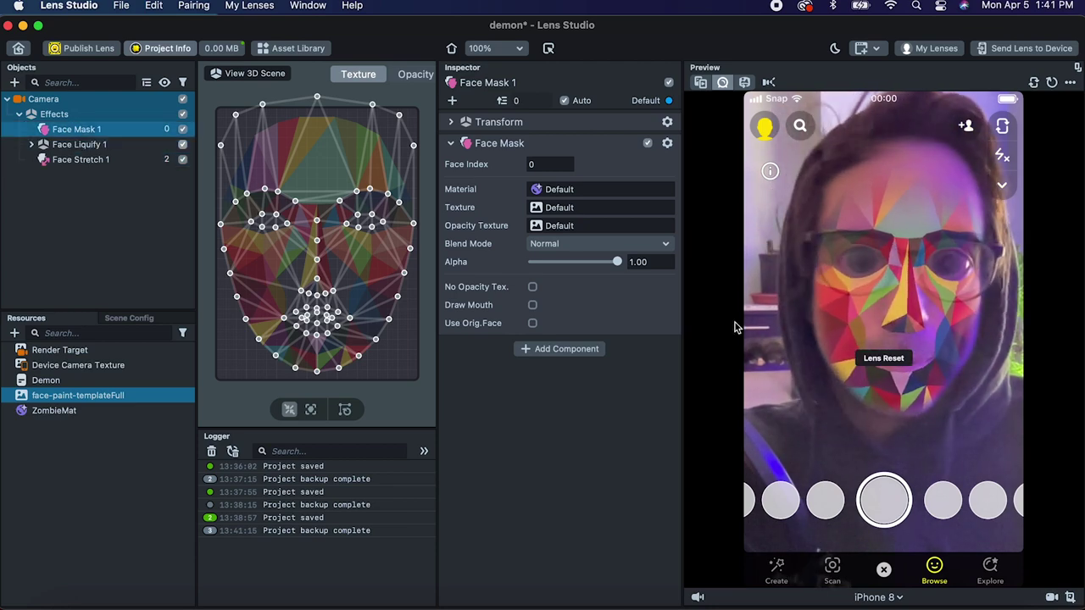
Assign ZombieMat as the material of Face Mask 1 and set its blend mode to Color.
click(80, 410)
drag(385, 316, 620, 191)
click(560, 227)
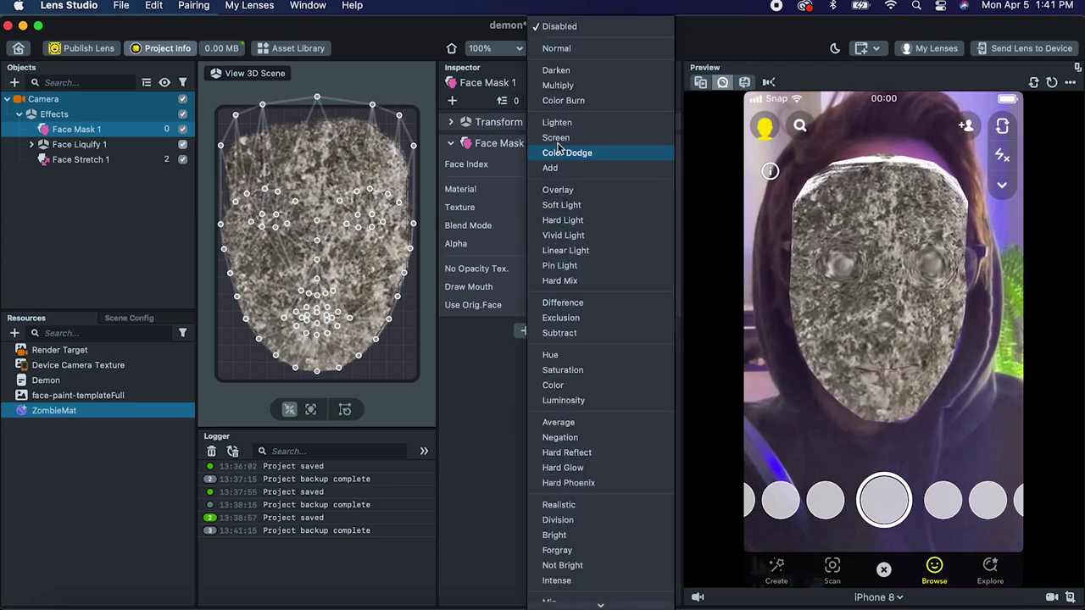
scroll(563, 212, down, 3)
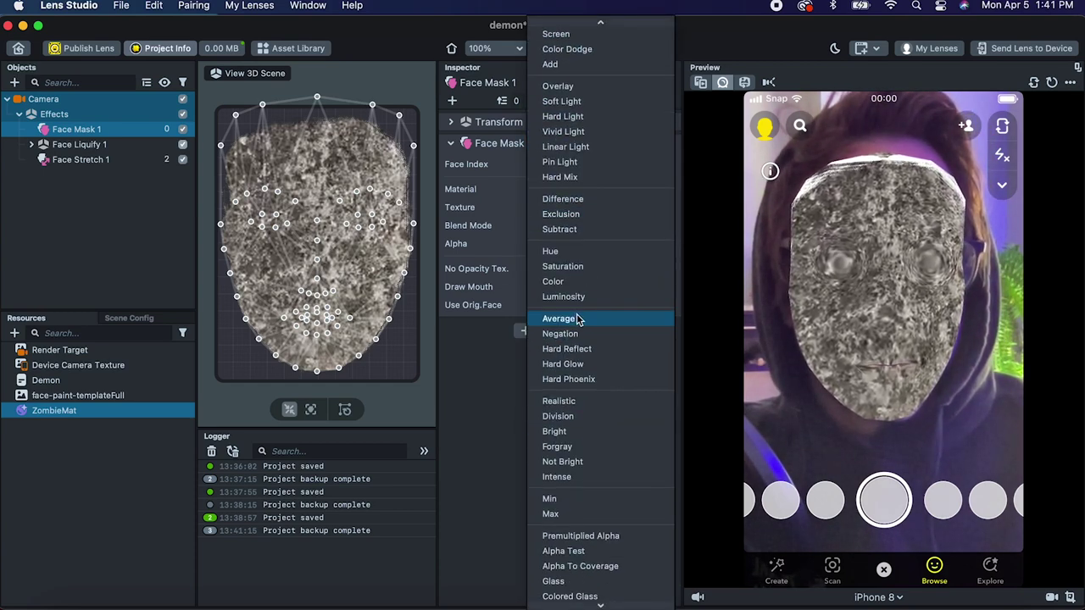
click(572, 284)
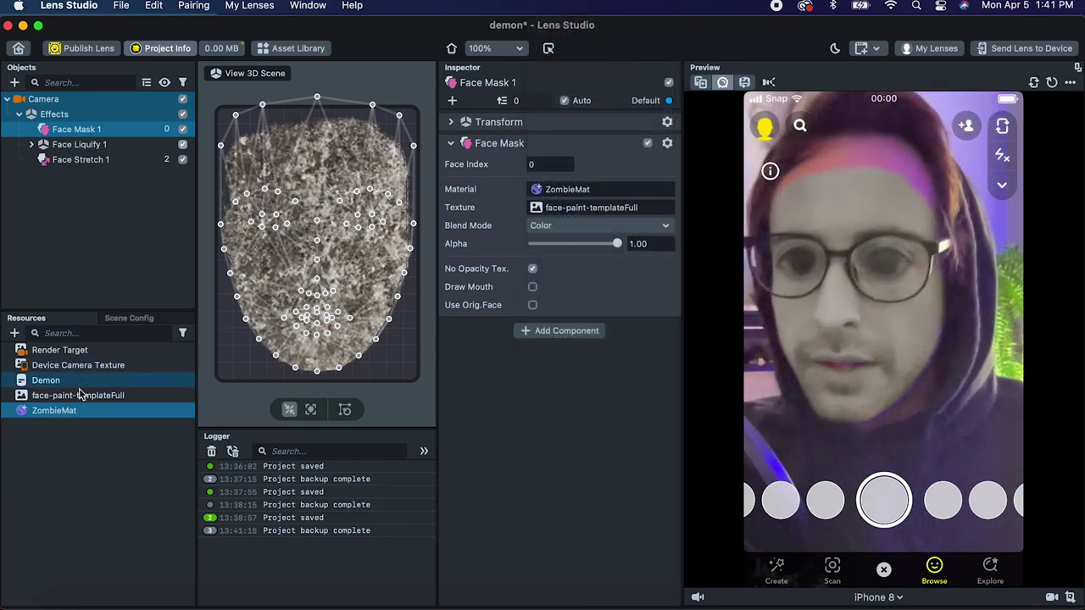
Enable the opacity texture on ZombieMat and use face-paint-templateFull for it.
click(53, 413)
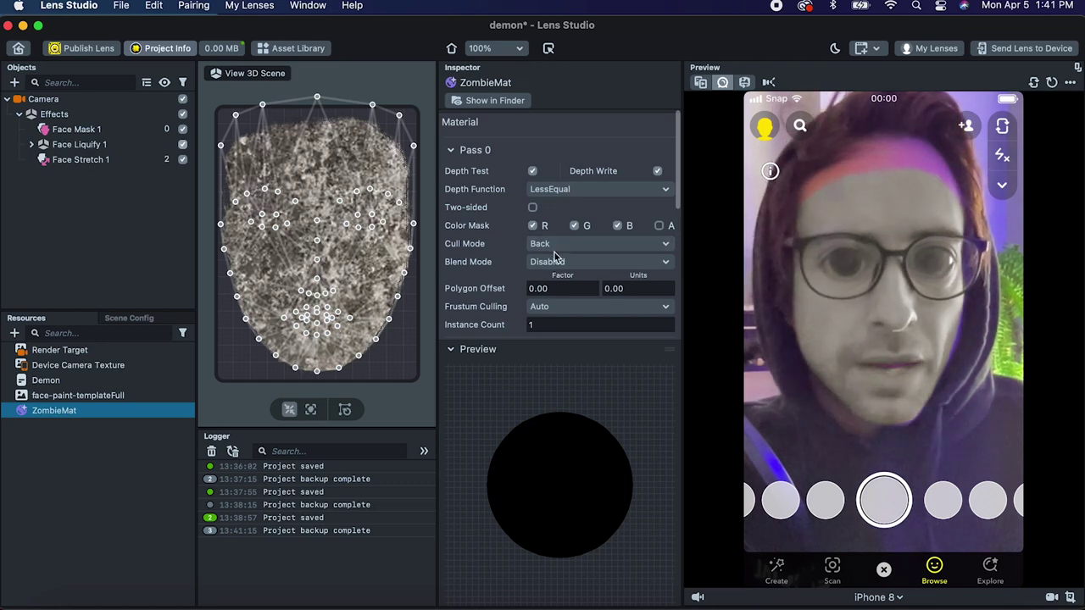
scroll(552, 249, down, 5)
click(577, 254)
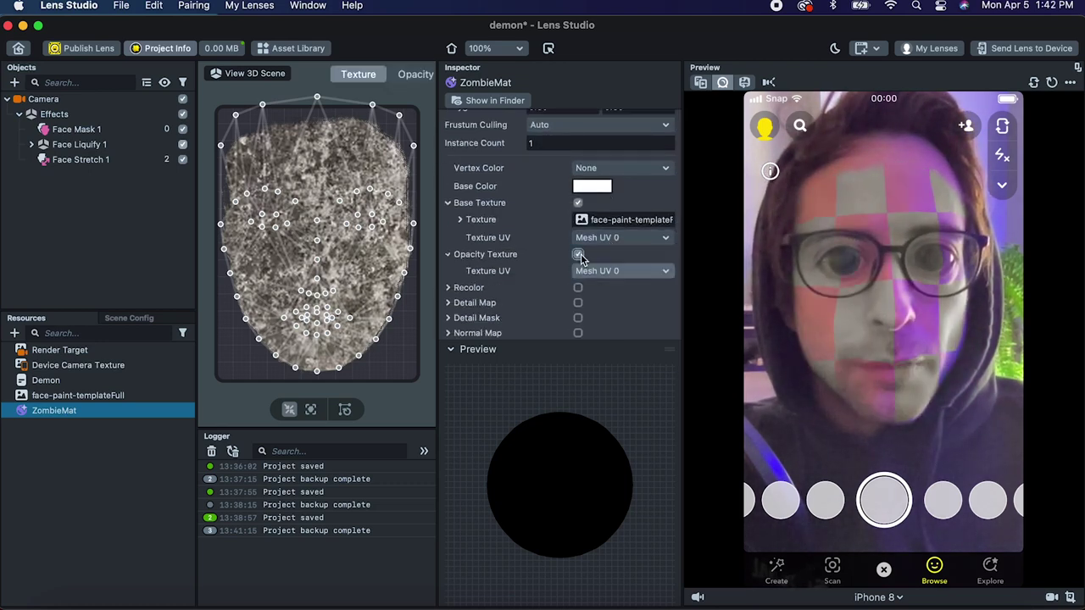
click(663, 272)
click(491, 190)
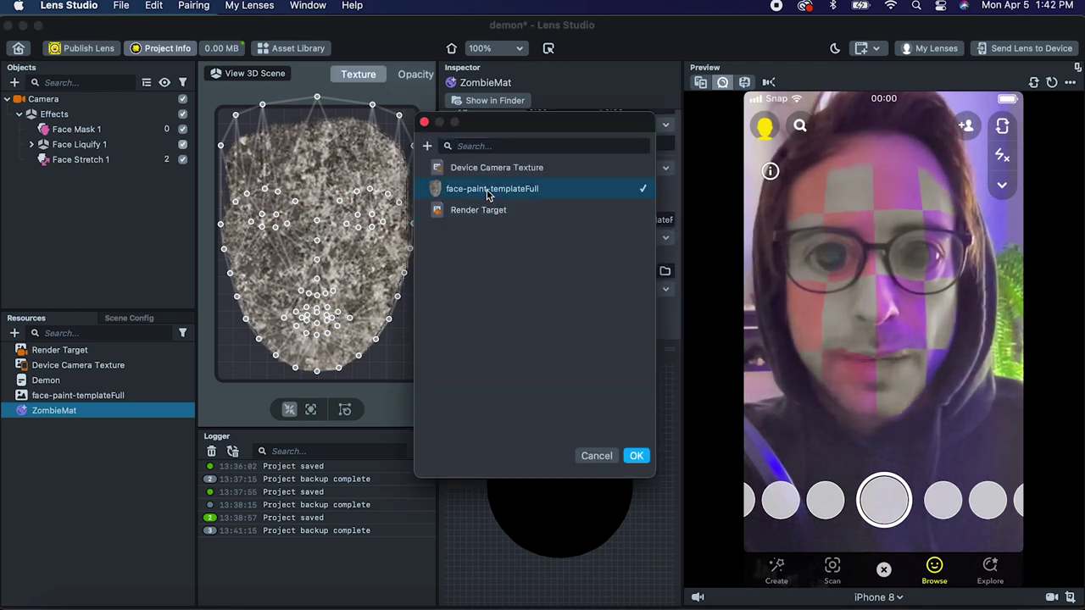
click(637, 456)
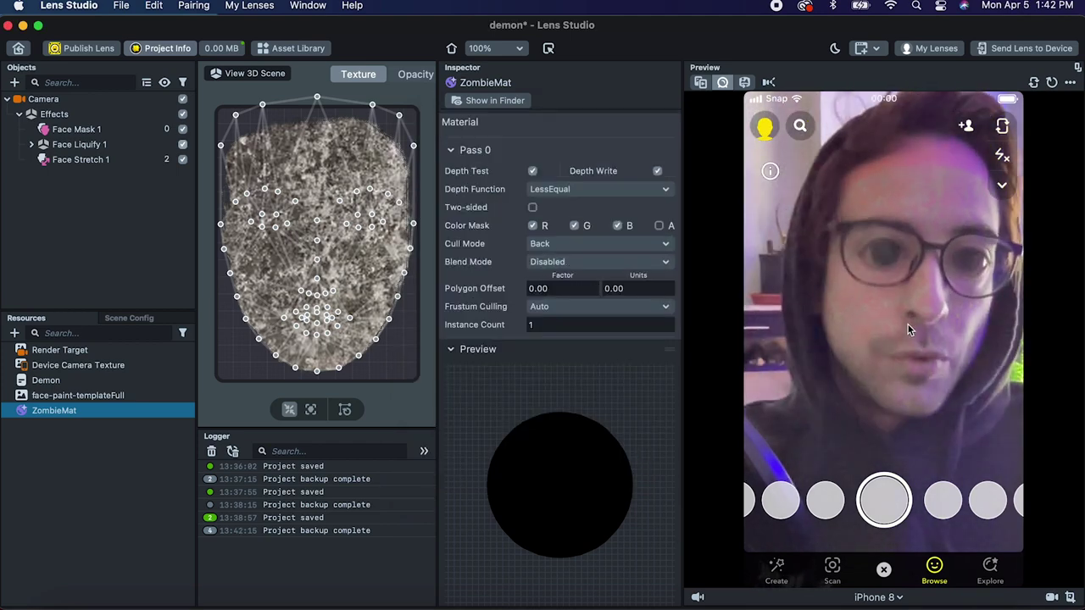
Rename Face Mask 1 to ZombieMask and save the project.
click(77, 132)
right_click(79, 133)
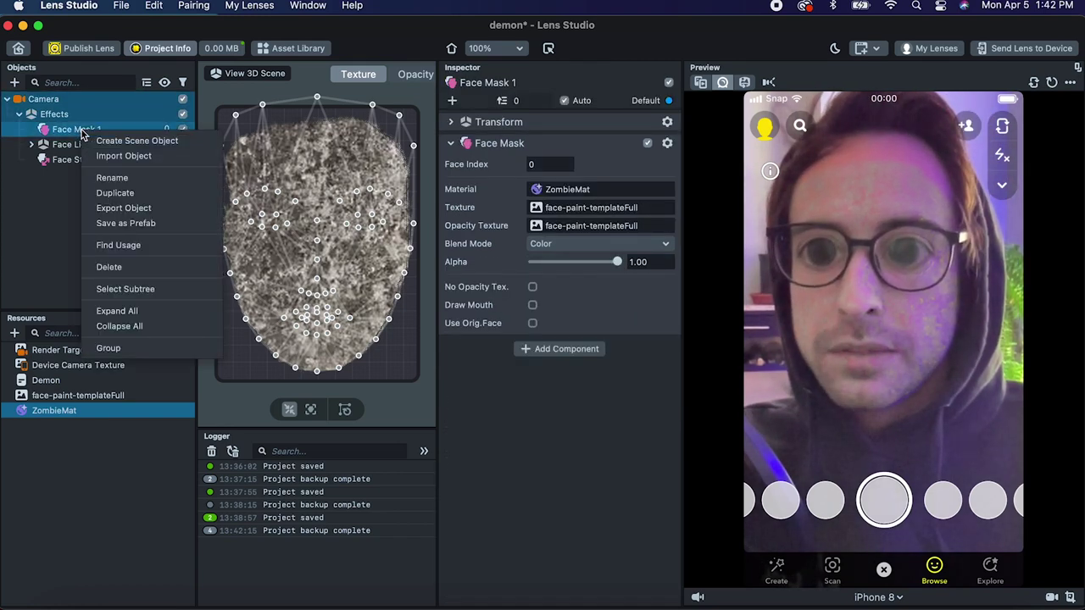
click(112, 178)
text(ZombieMask)
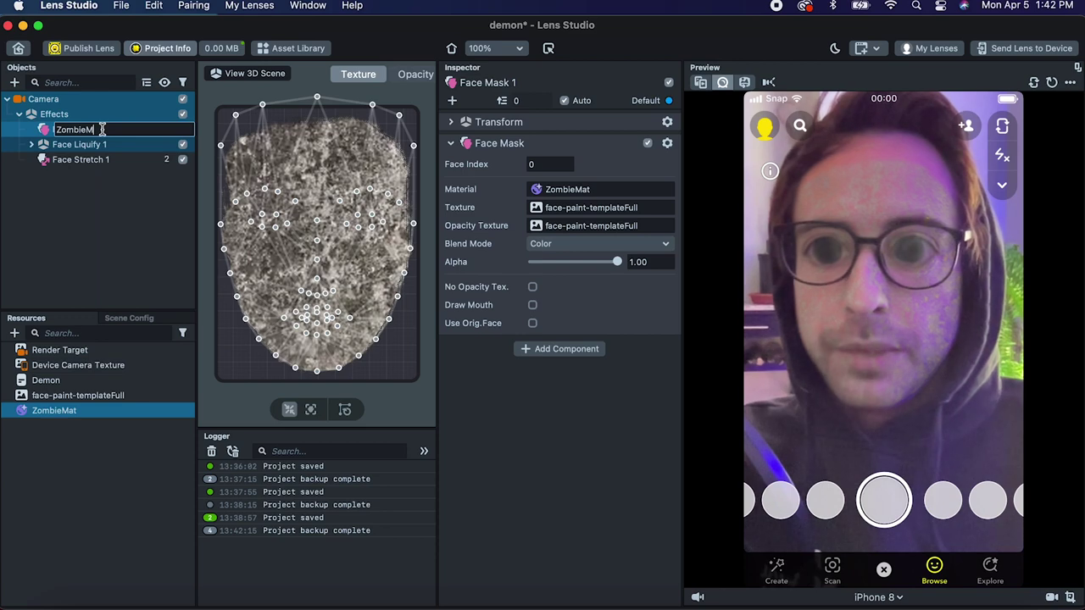
click(96, 214)
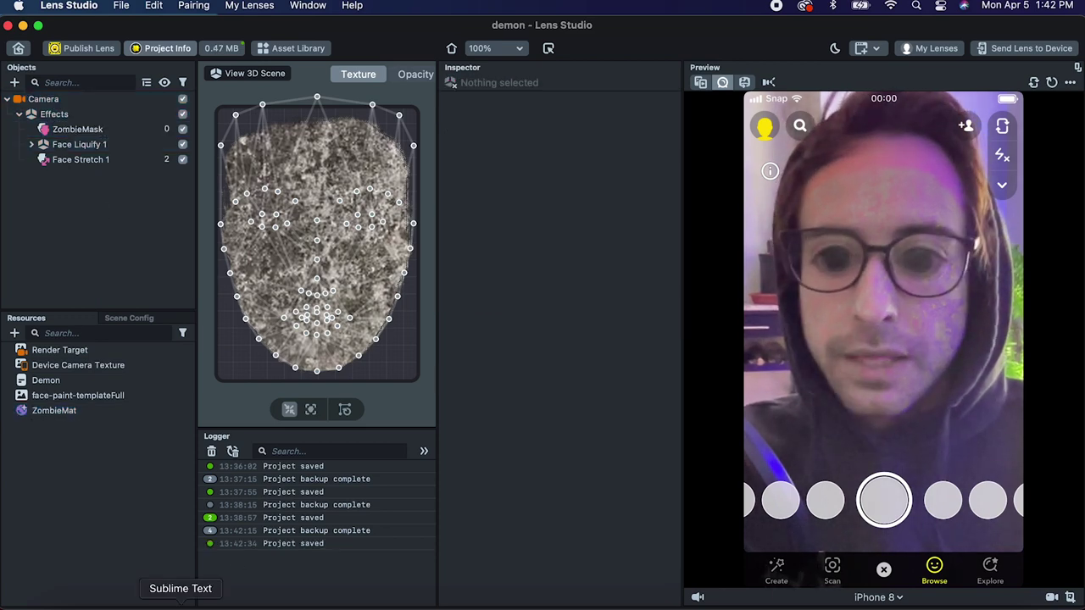
Switch to Sublime Text and duplicate the LiquifyVisual input declaration onto the line below it in Demon.js.
click(185, 599)
click(443, 116)
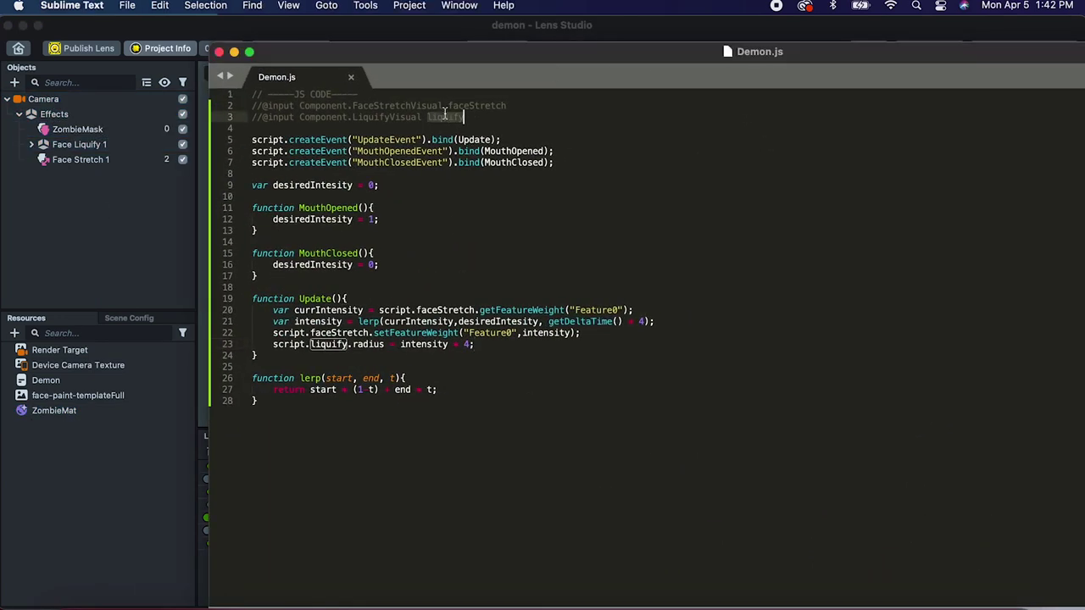
triple_click(427, 116)
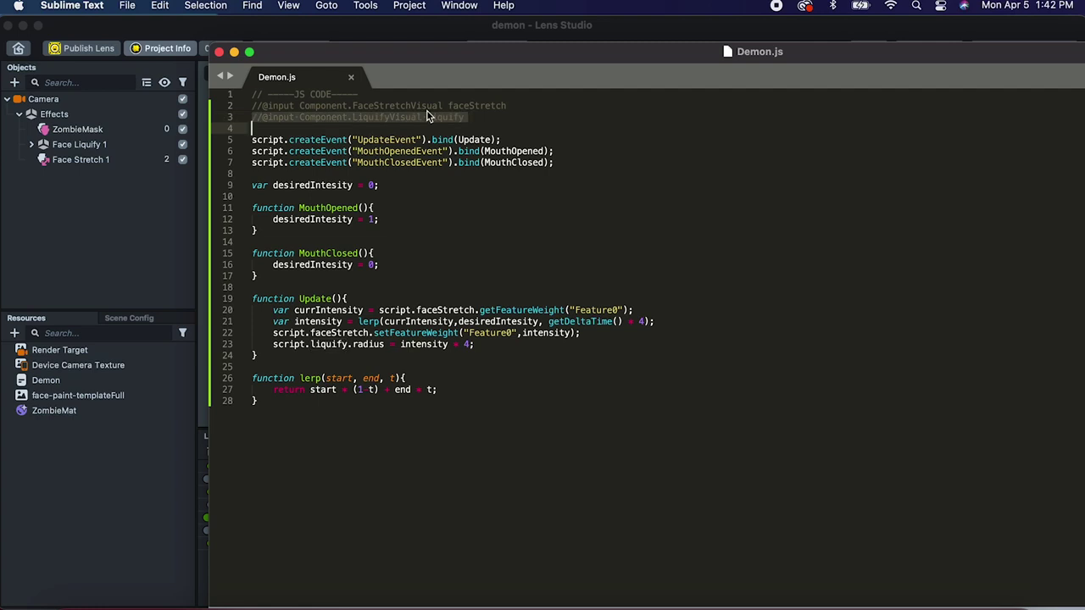
key(super+c)
click(507, 116)
key(Return)
key(super+v)
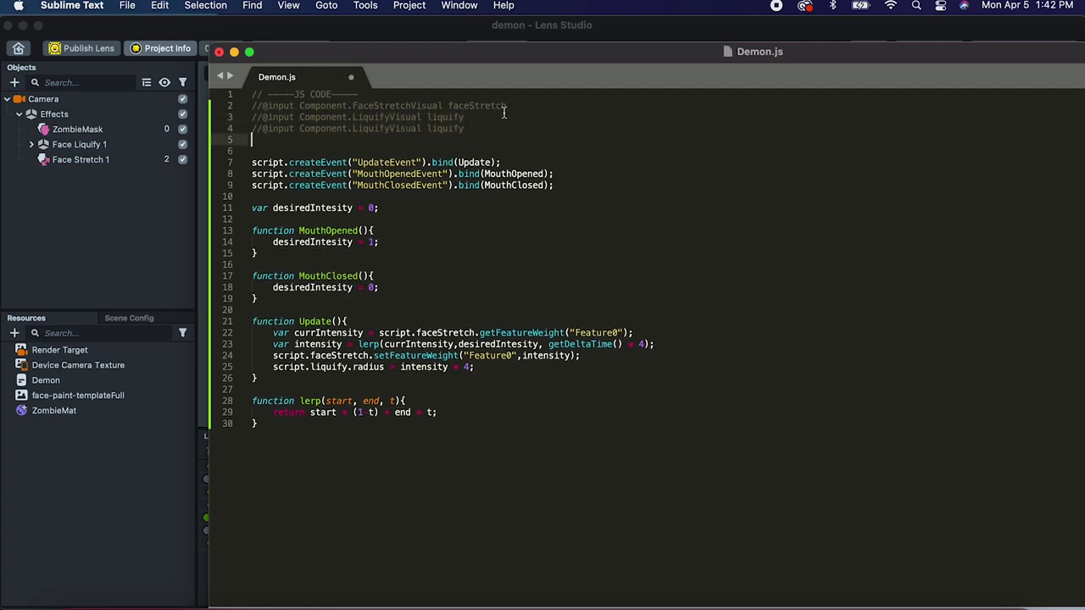
Change the duplicated input declaration to Component.FaceMaskVisual zombieMask, save the script, and remove the extra blank line beneath it.
double_click(380, 129)
text(FaceMask)
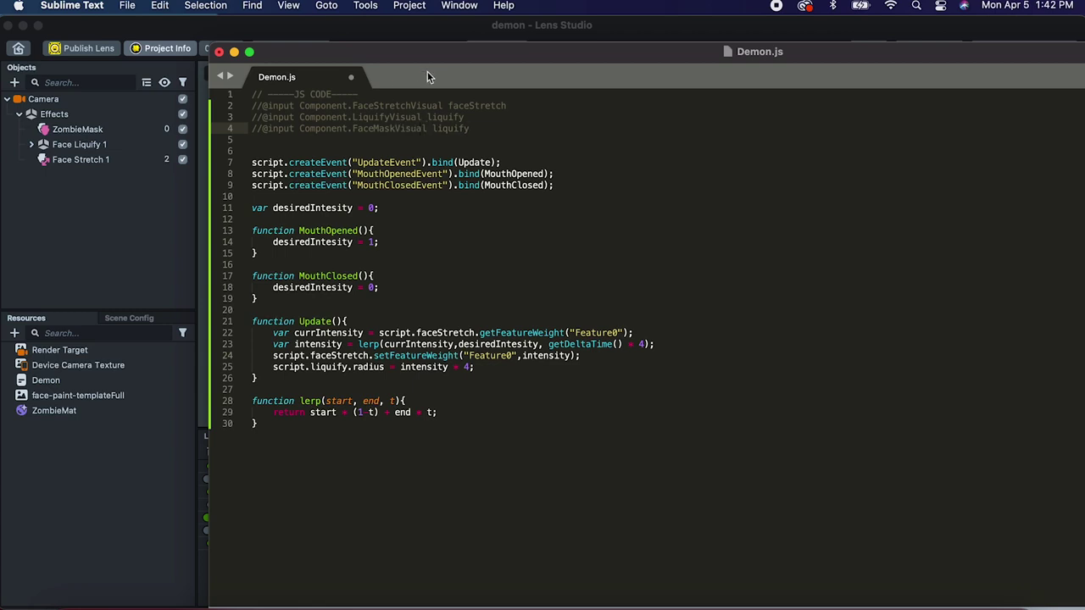
double_click(440, 128)
text(zo)
click(405, 150)
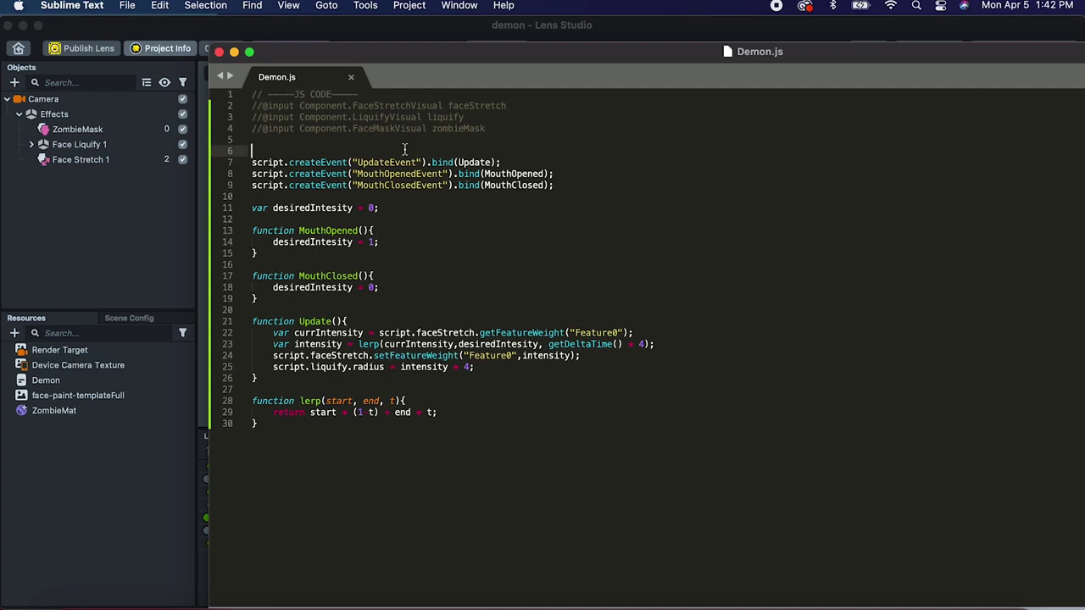
key(BackSpace)
Switch to Lens Studio and link the ZombieMask object to the zombieMask input of the Camera's script.
click(155, 231)
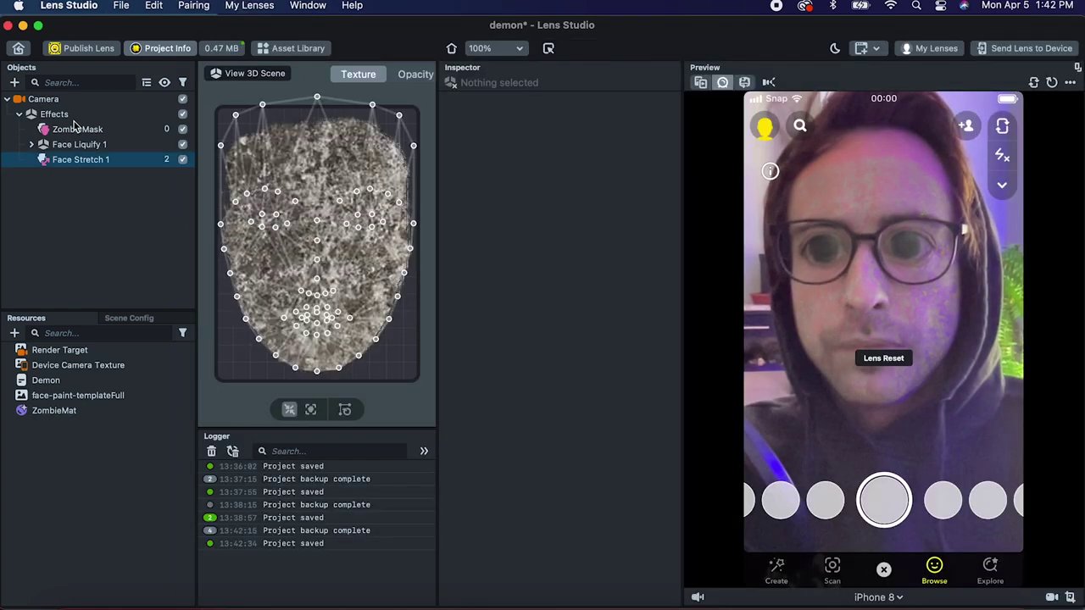
click(51, 98)
drag(74, 134, 627, 335)
In Sublime Text, end Update() with script.zombieMask.mainMaterial.mainPass.baseColor = new vec4(1,1,1,intensity) and save Demon.js.
key(super+Tab)
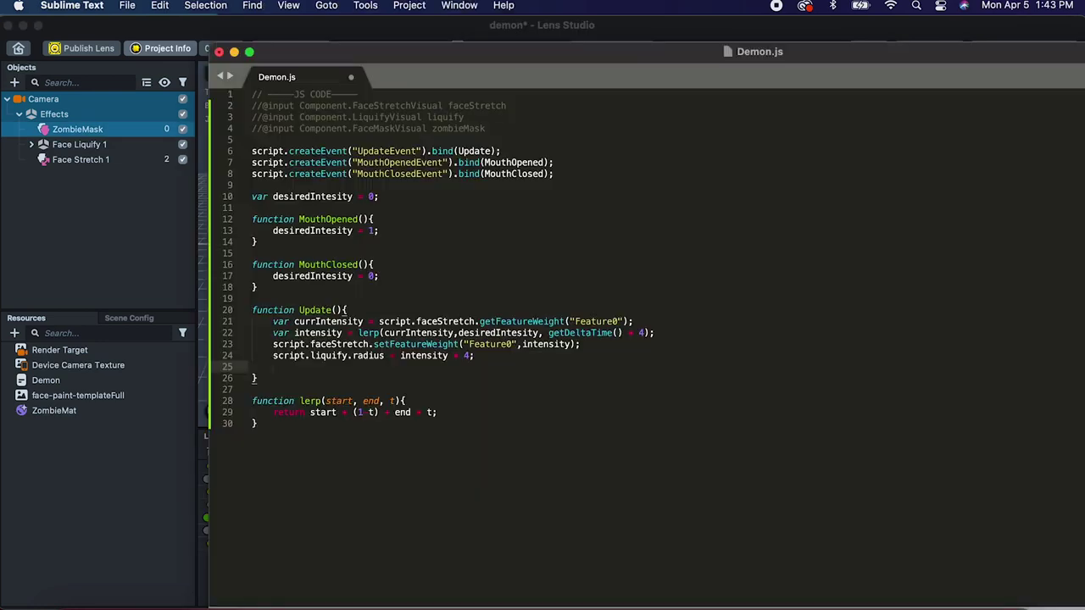
text(script.zombieMask.mainM)
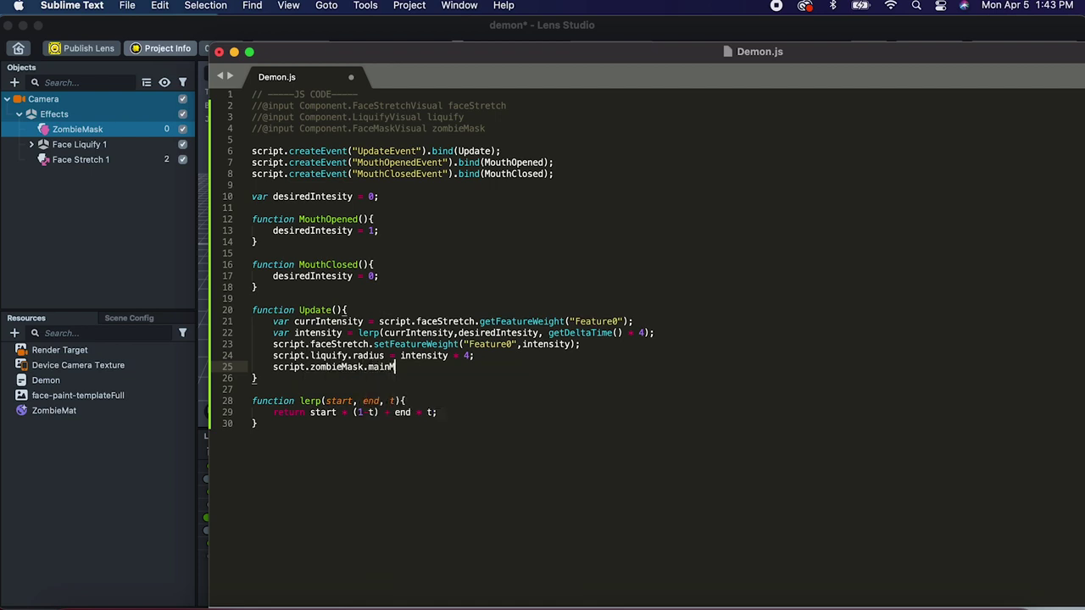
text(aterial.main)
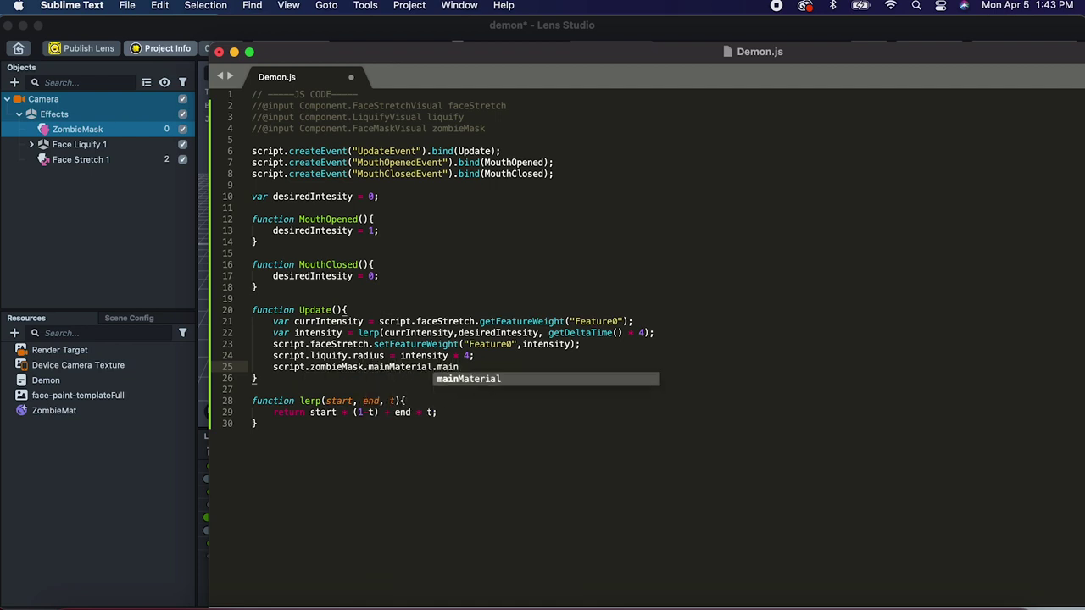
text(Pass.baseColor = new vec4(1,1,1,)
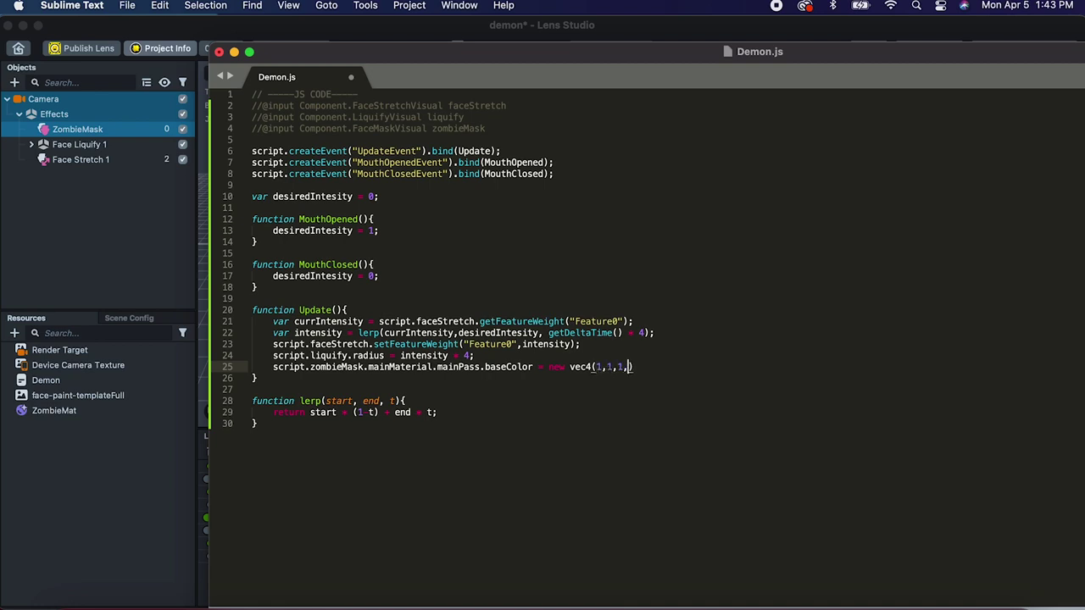
text(intensity)
key(super+s)
Switch to Lens Studio, add a Head Binding object, and place it first under Effects, above ZombieMask.
click(121, 213)
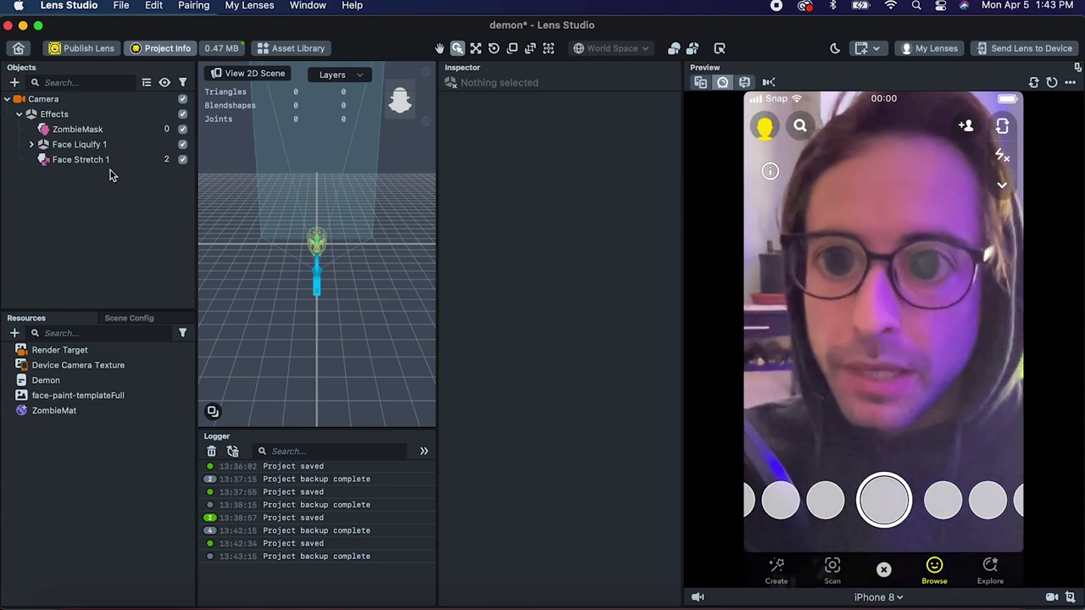
click(14, 82)
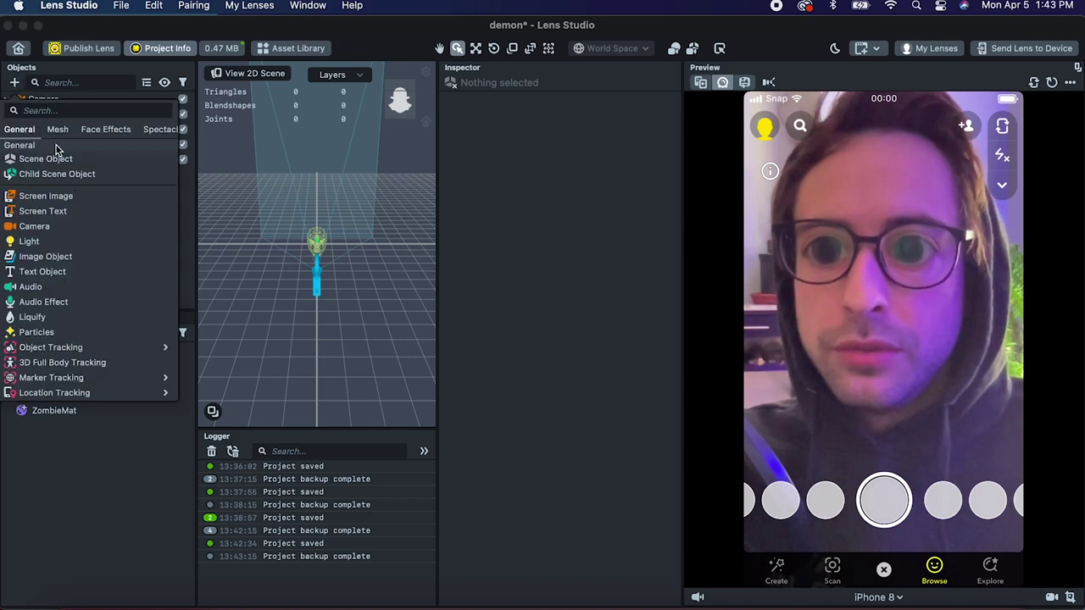
click(50, 110)
text(head)
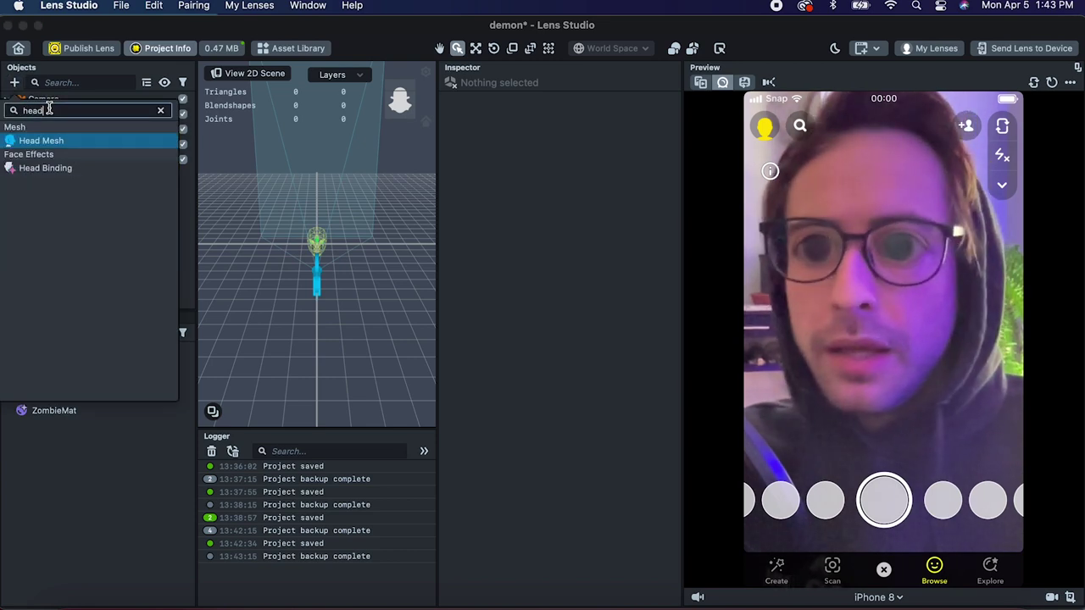
click(73, 170)
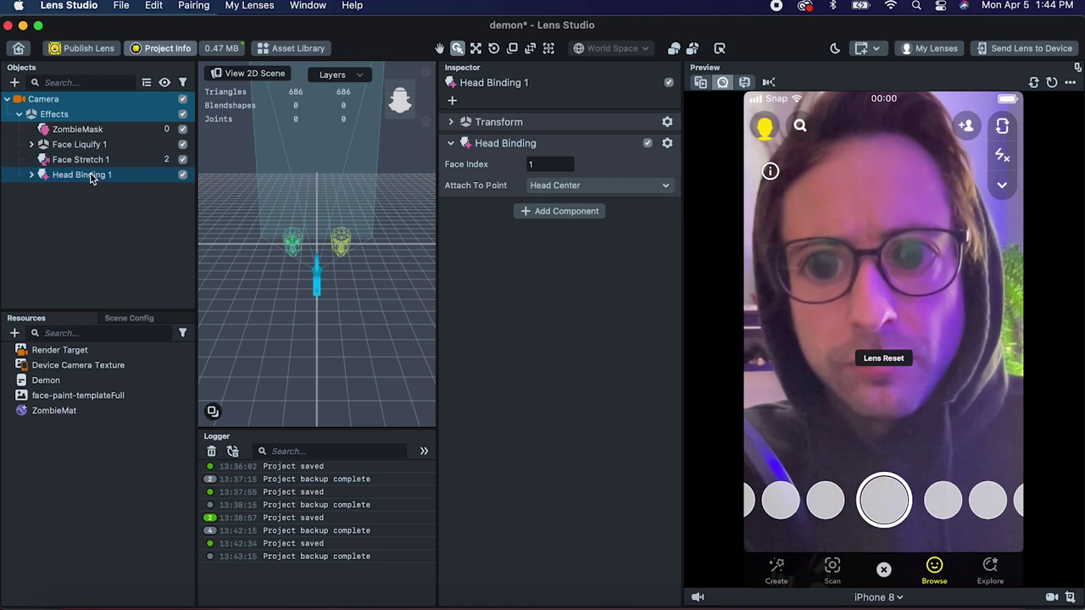
drag(90, 129, 104, 129)
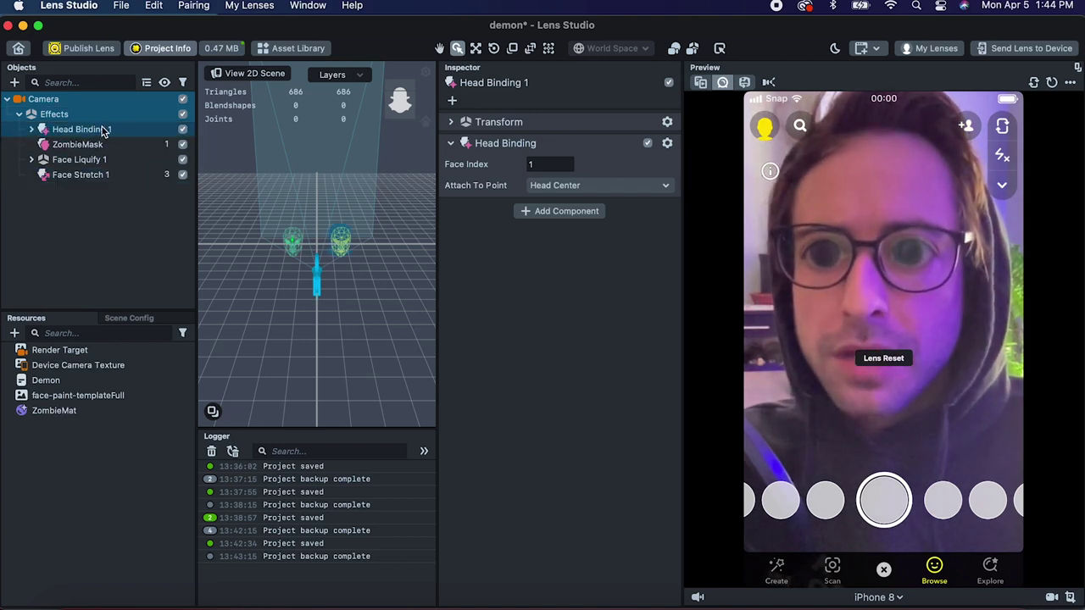
Delete the Face Occluder nested under Head Binding 1.
click(31, 130)
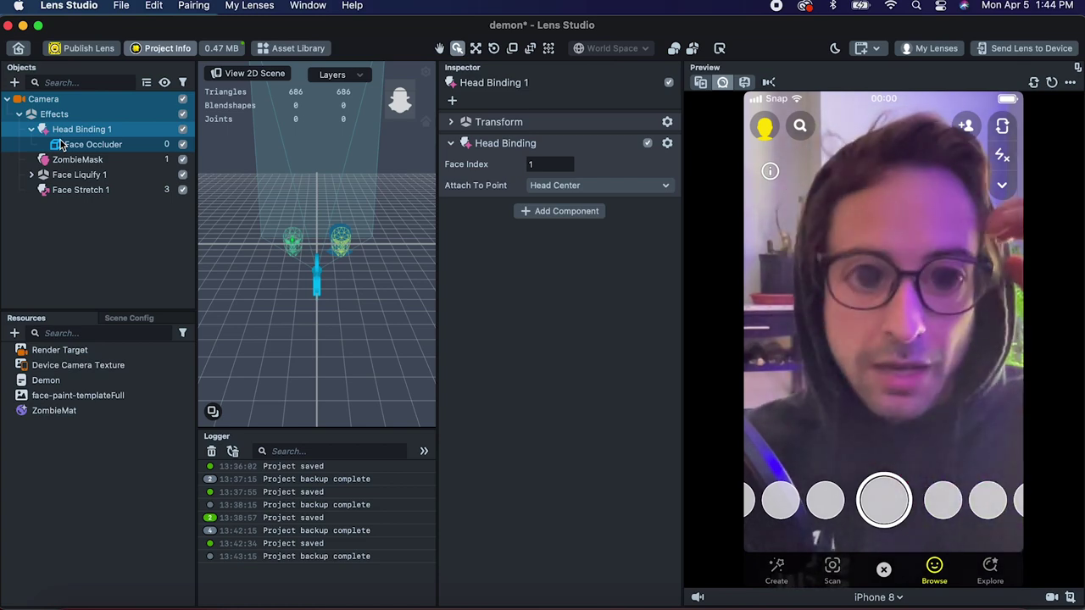
right_click(92, 146)
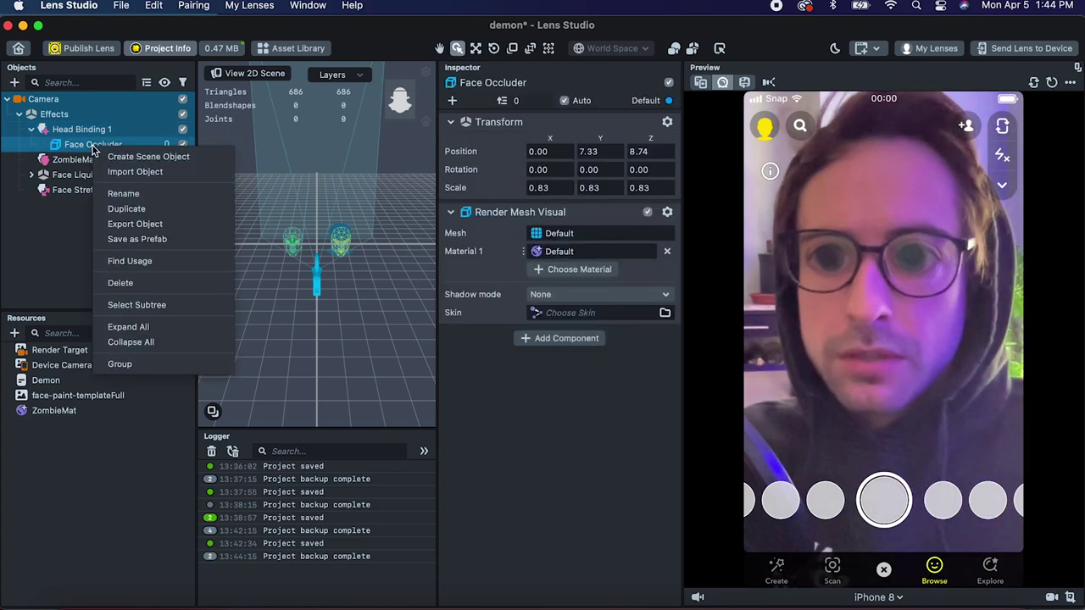
click(120, 283)
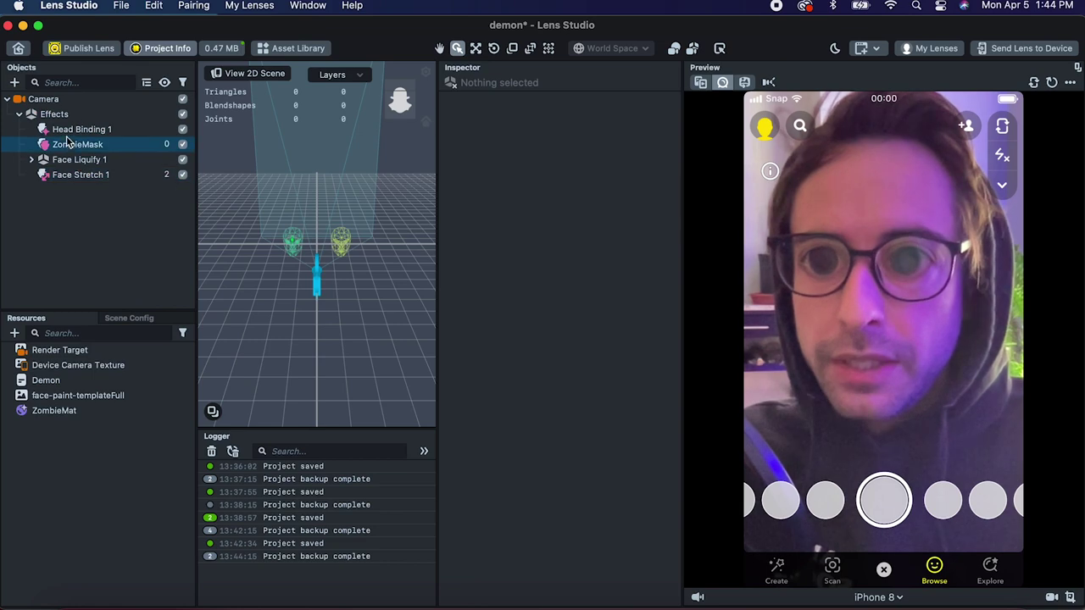
Add a Sphere mesh object under Head Binding 1 and zero its position on all three axes.
click(15, 82)
text(sphere)
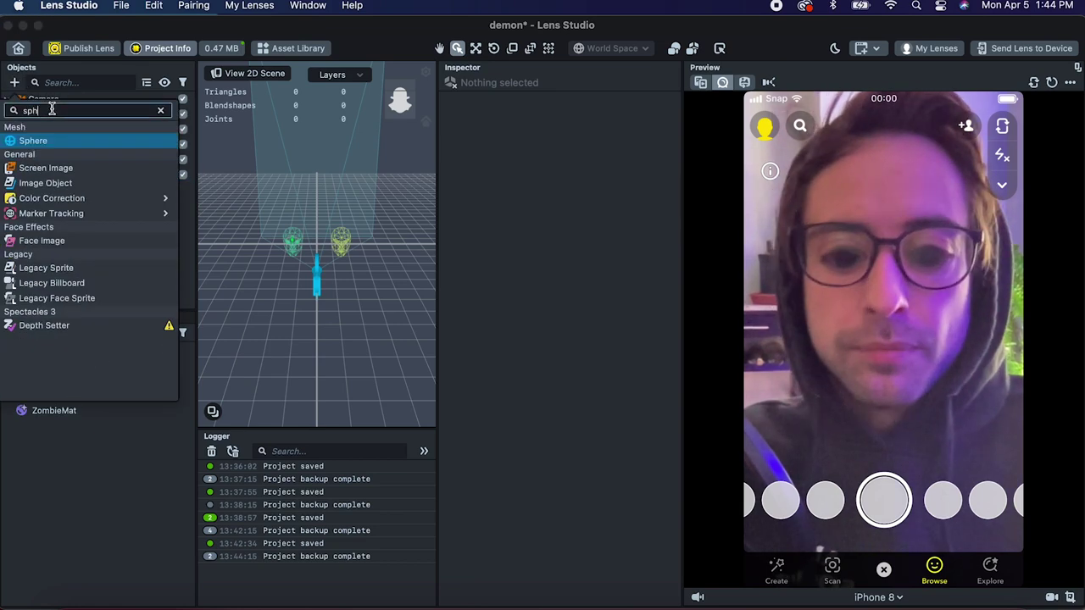
click(34, 140)
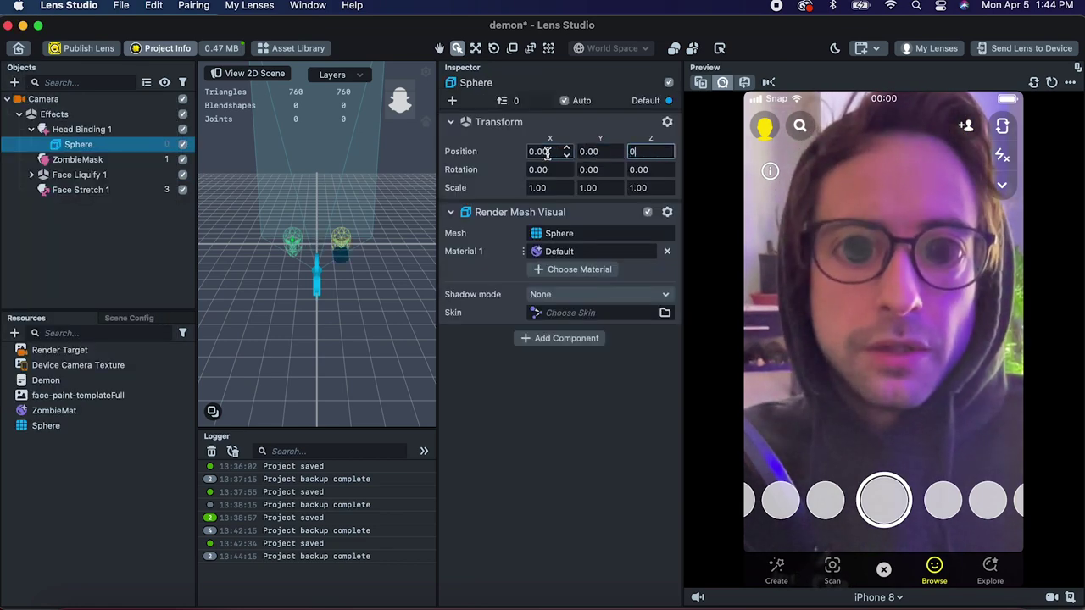
click(59, 251)
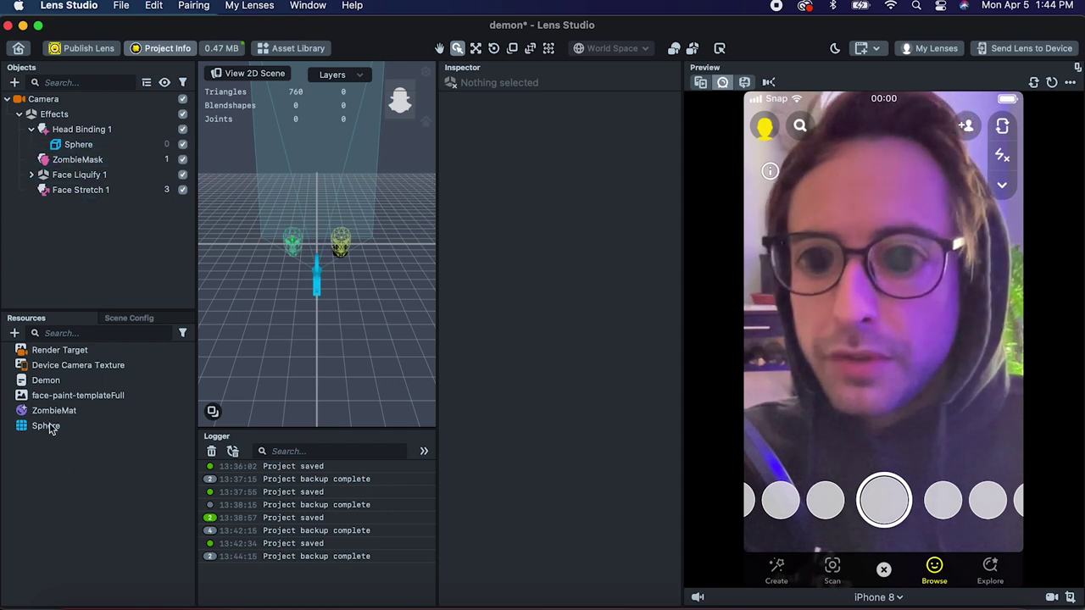
Create an Unlit material in the resources and rename it mouth.
click(15, 333)
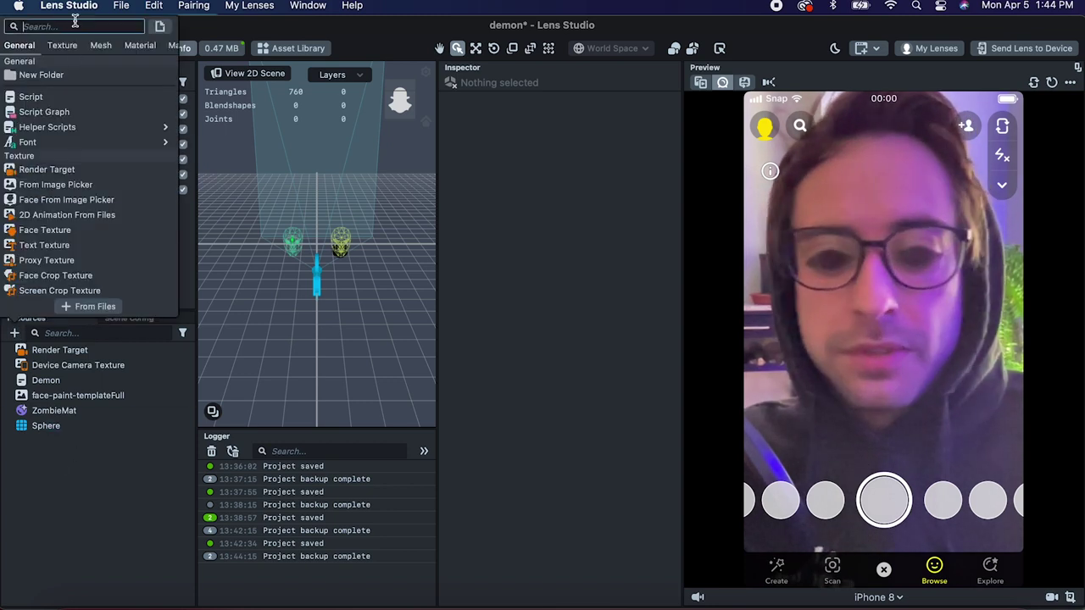
text(unlit)
key(Return)
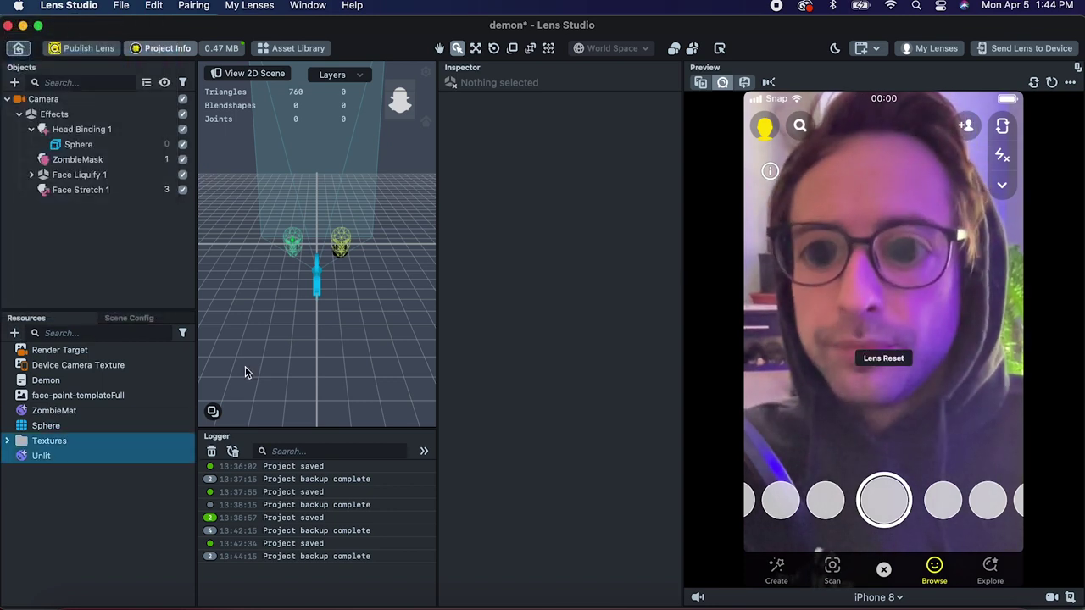
click(41, 456)
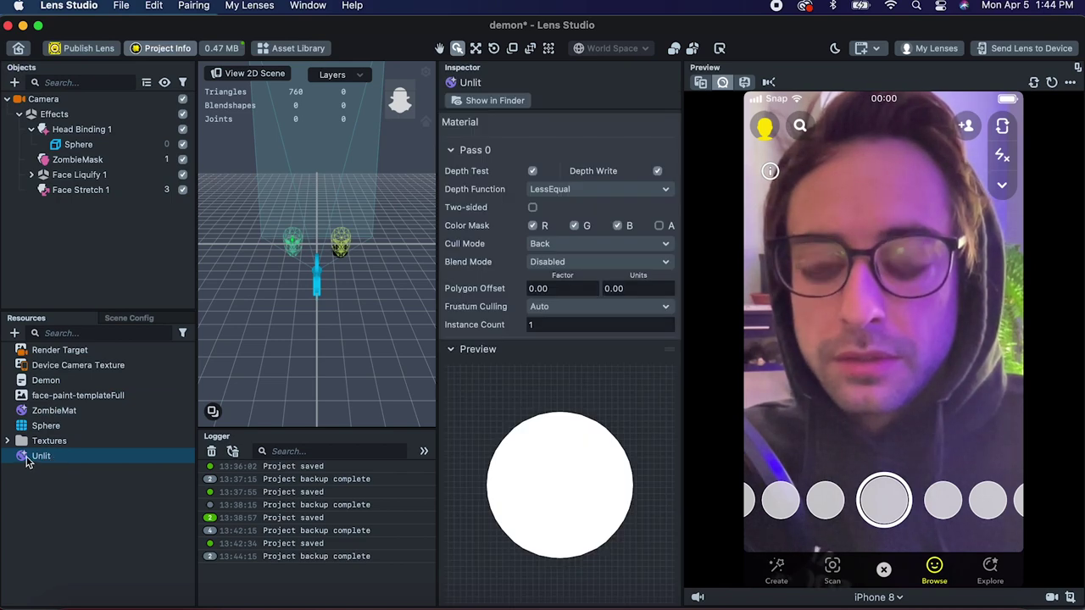
right_click(41, 456)
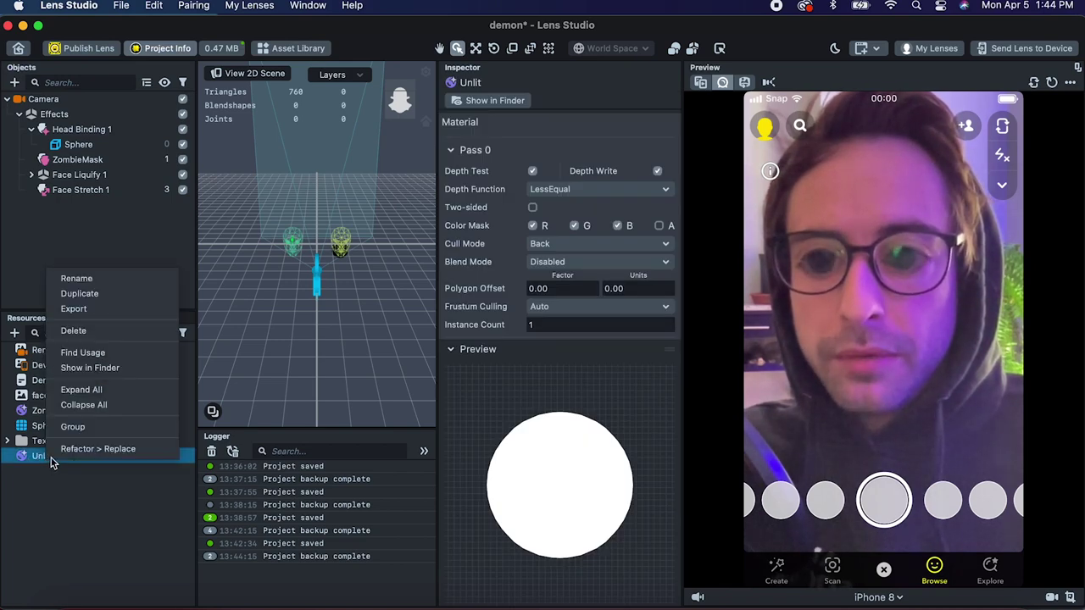
click(60, 278)
text(mouth)
key(Return)
Set the mouth material's base color to opaque black and its blend mode to Normal.
scroll(637, 246, down, 2)
scroll(638, 246, down, 2)
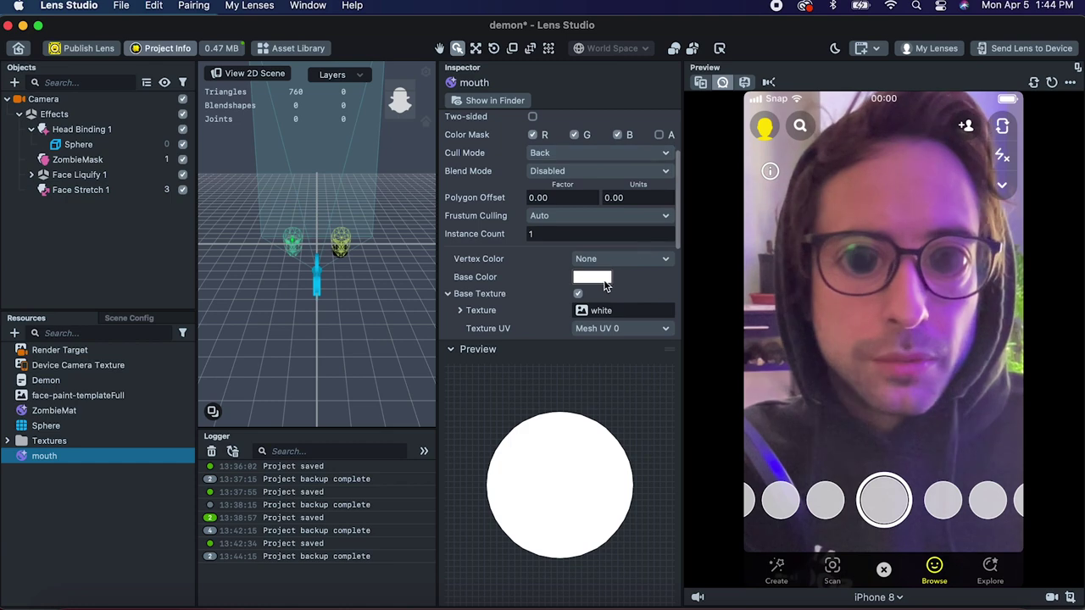
click(593, 277)
drag(122, 440, 261, 439)
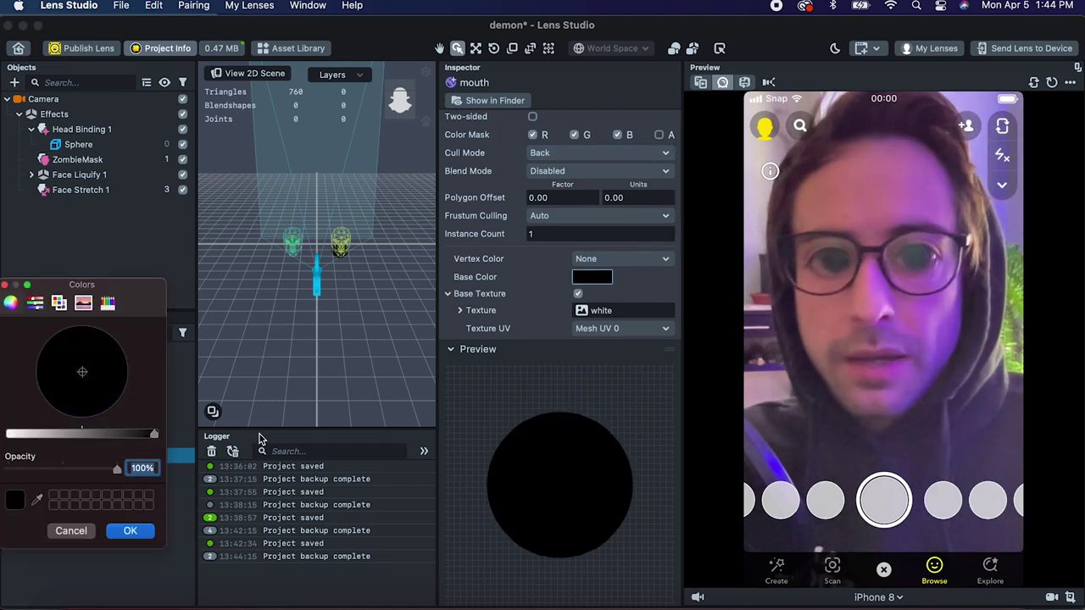
click(131, 532)
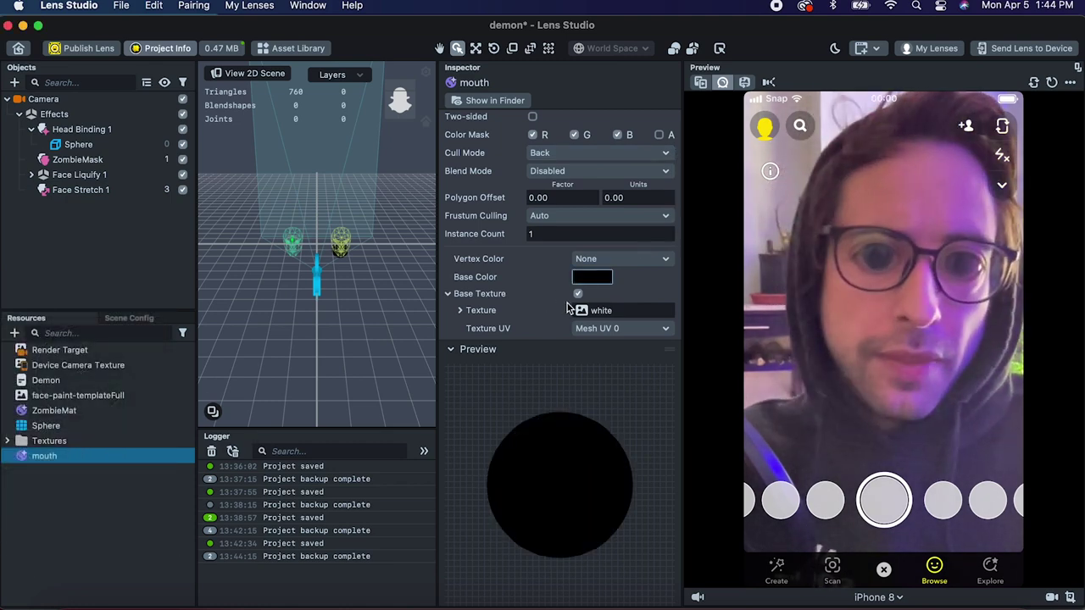
click(559, 171)
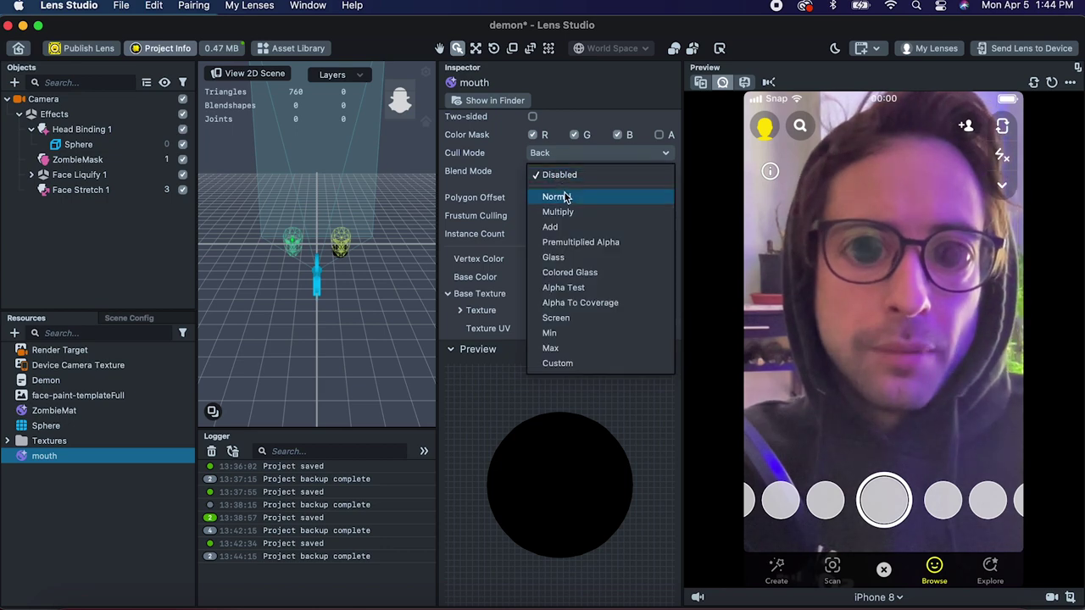
click(566, 198)
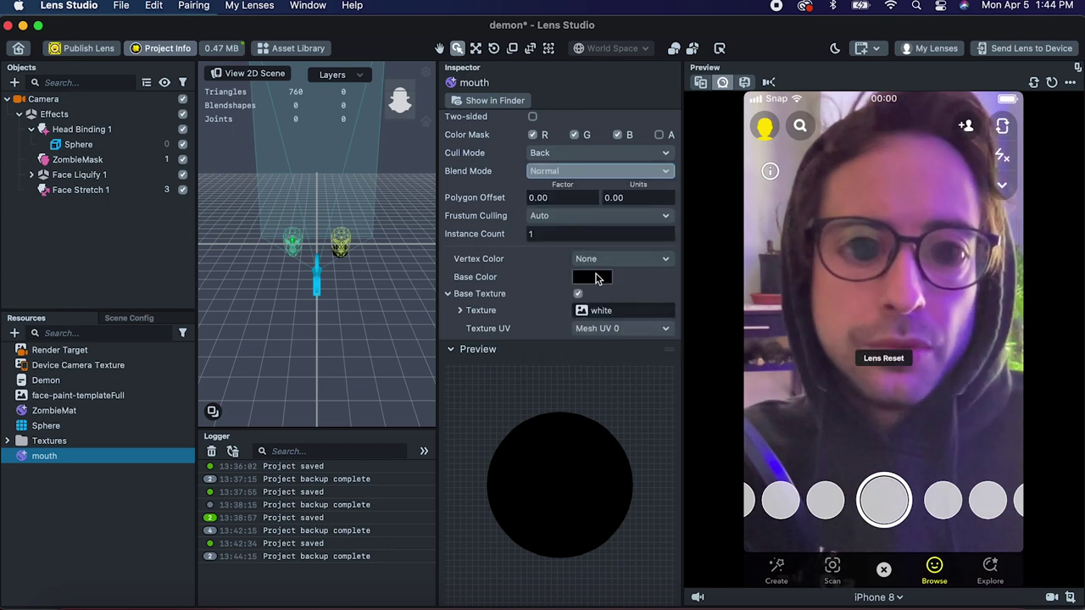
Assign the mouth material to the Sphere's render mesh in place of the default material.
click(75, 481)
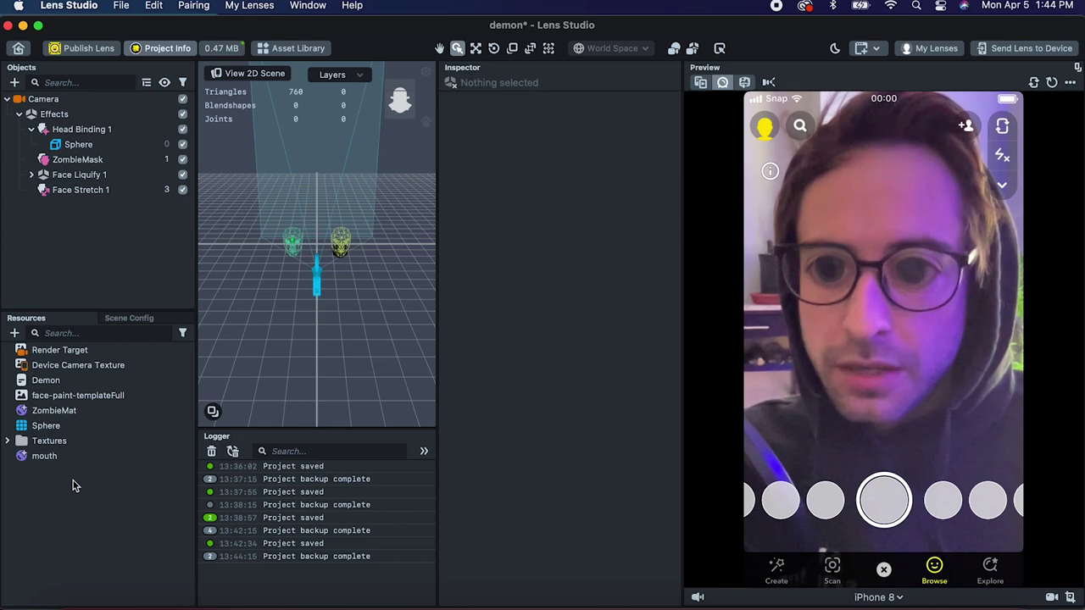
click(72, 148)
drag(38, 460, 569, 253)
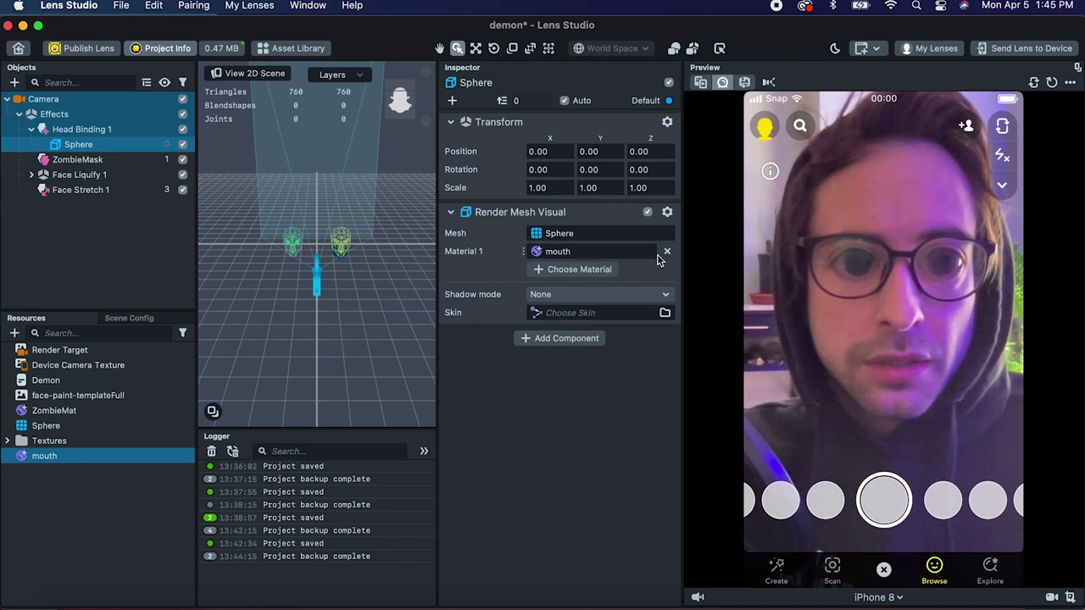
Set Head Binding 1 to face index 0 and attach it to Mouth Center, then save the project.
click(78, 129)
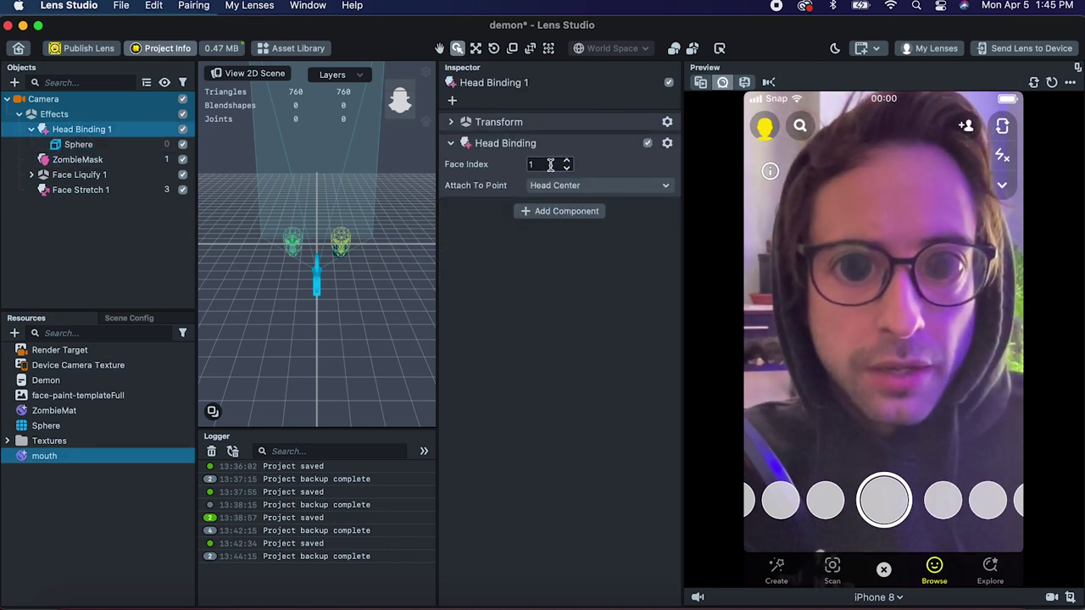
click(566, 169)
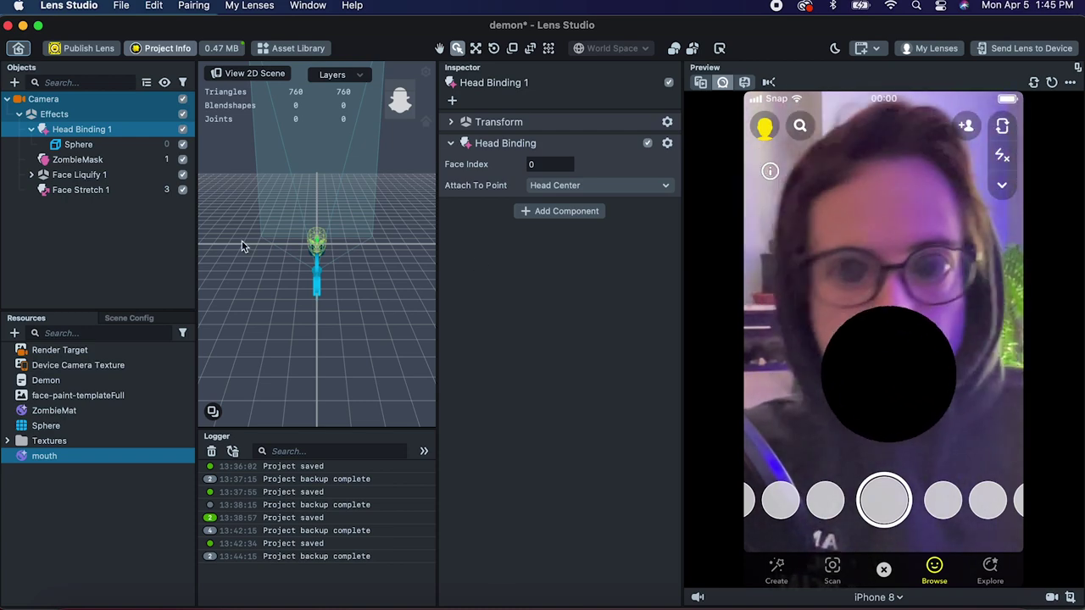
click(576, 184)
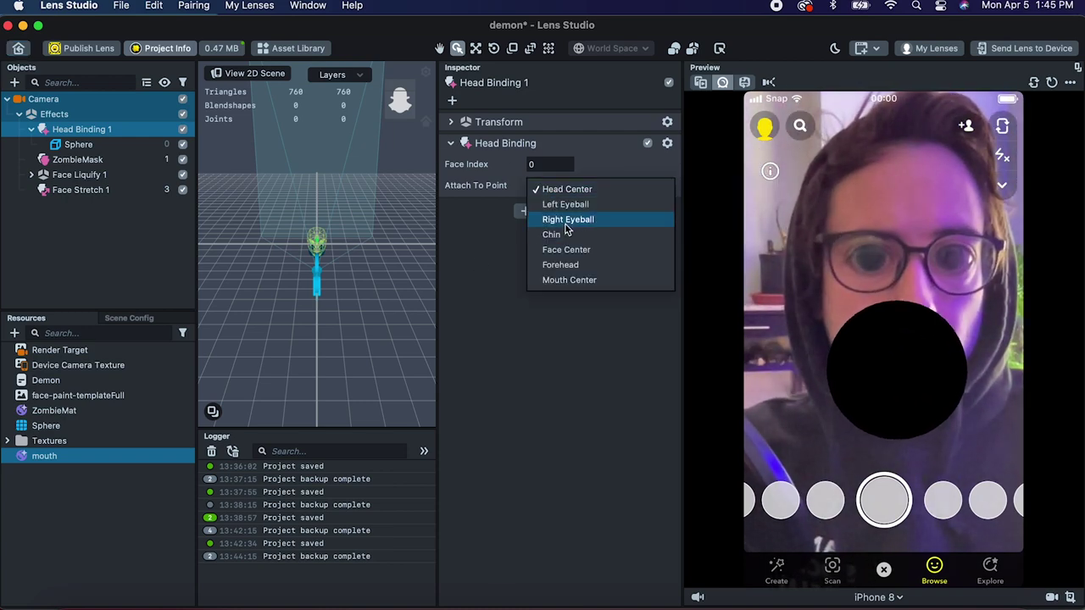
click(570, 278)
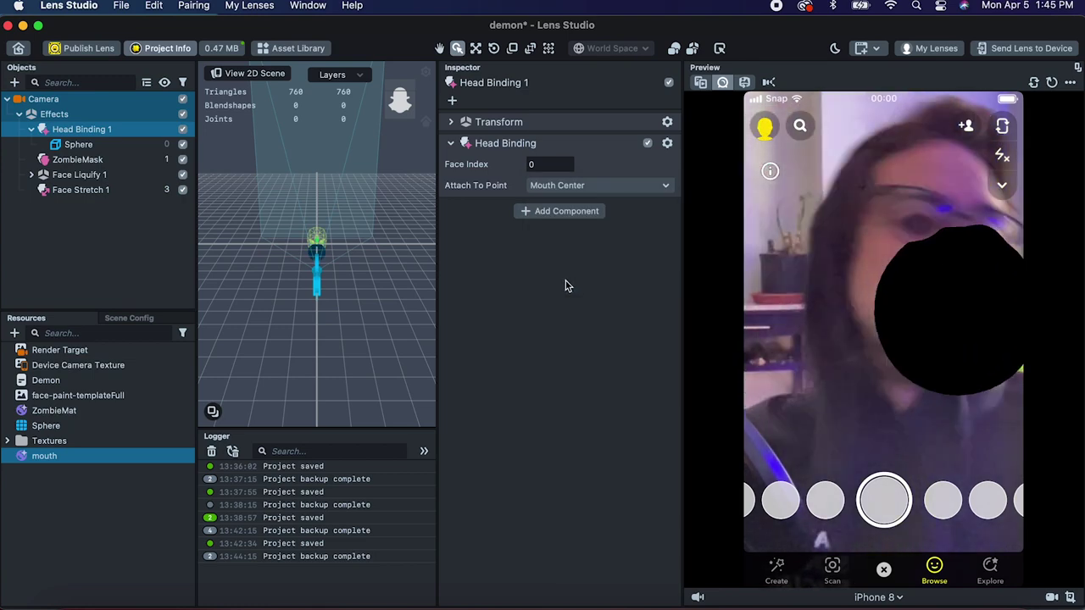
click(73, 211)
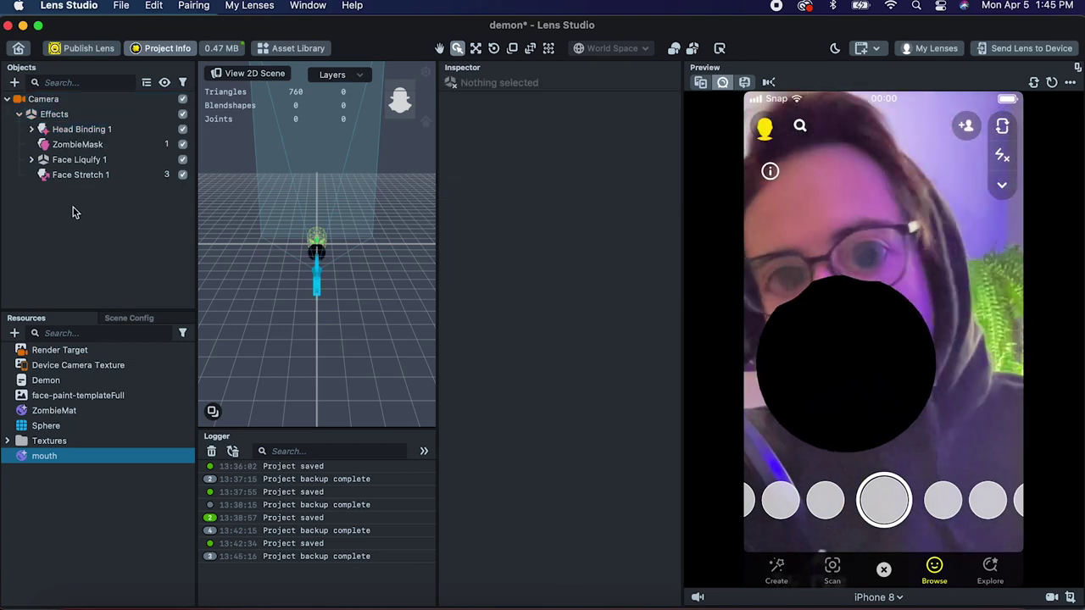
key(cmd+s)
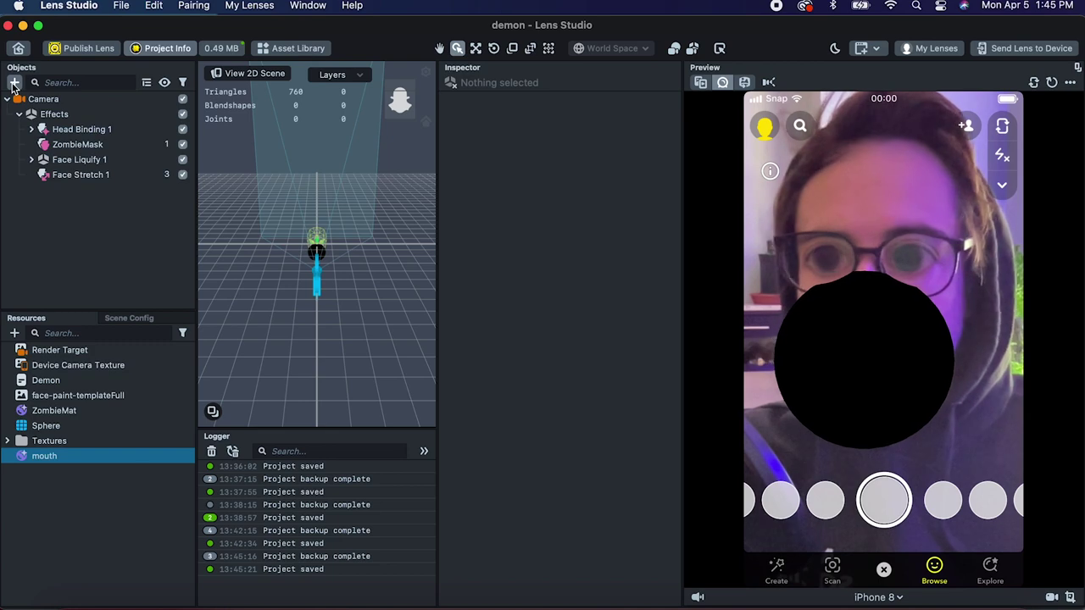
Add a new Face Mask object and place it under Effects between Head Binding 1 and ZombieMask.
click(14, 83)
click(49, 111)
text(fa)
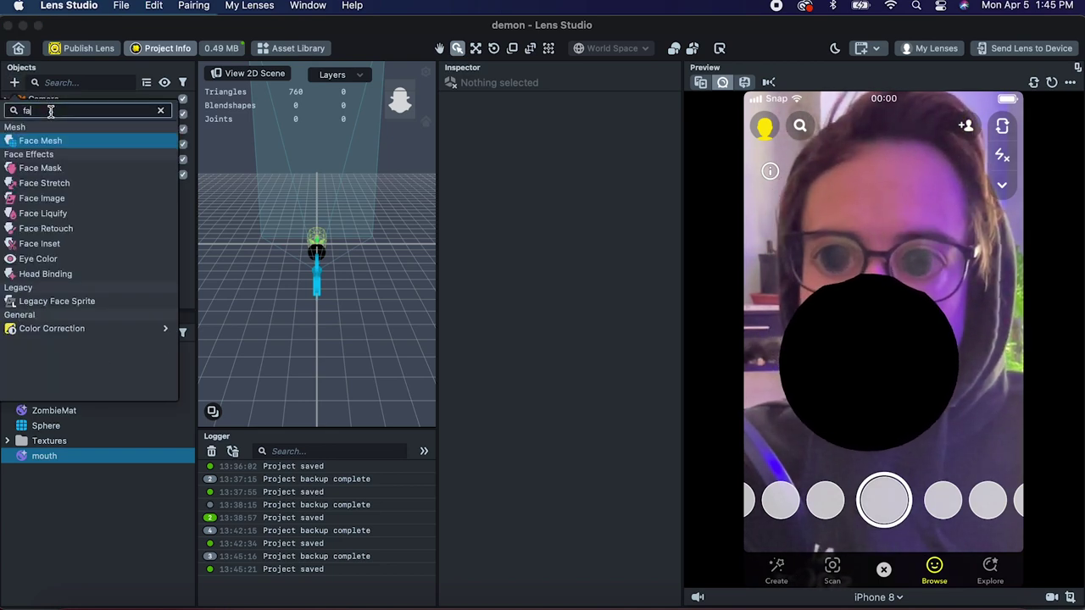
key(Down)
key(Return)
drag(90, 200, 66, 161)
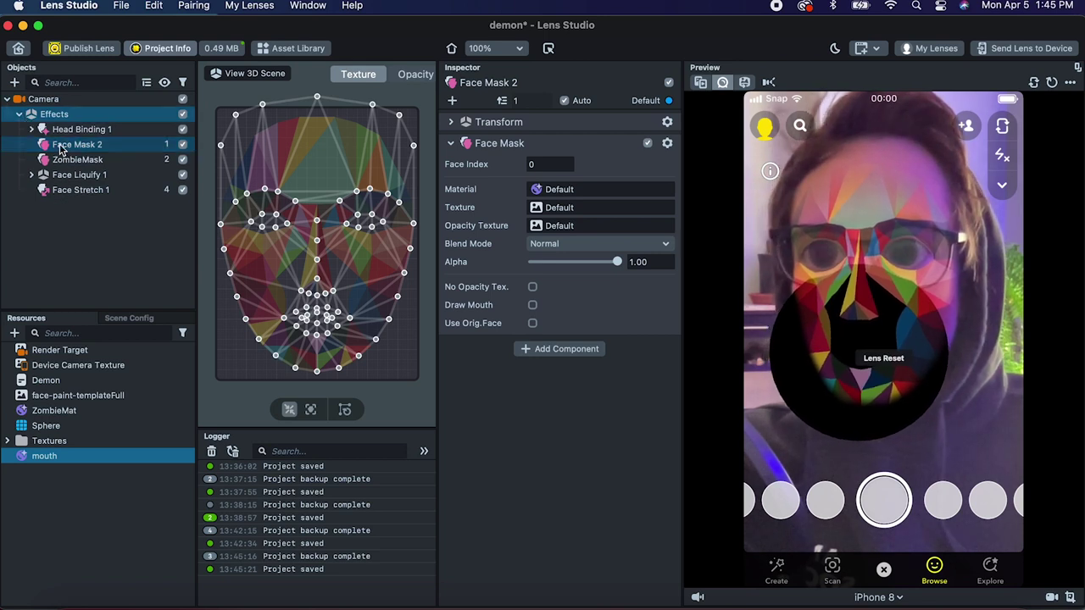
Rename the new face mask object MouthMask.
right_click(62, 150)
click(93, 175)
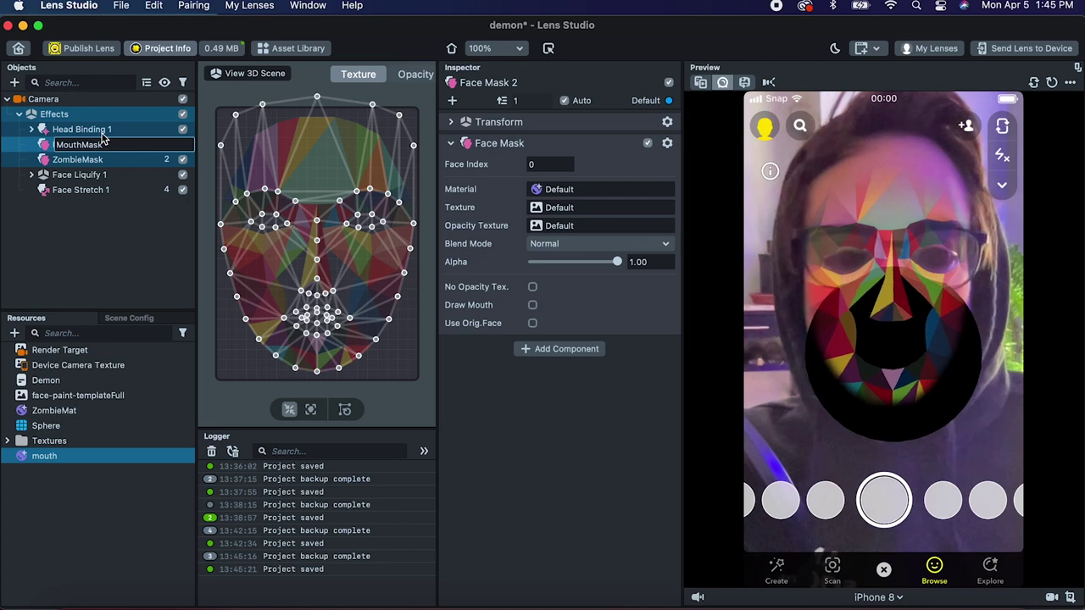
text(MouthMask)
key(Return)
On MouthMask, enable No Opacity Tex. and Use Orig.Face, and choose Device Camera Texture as its texture.
click(84, 146)
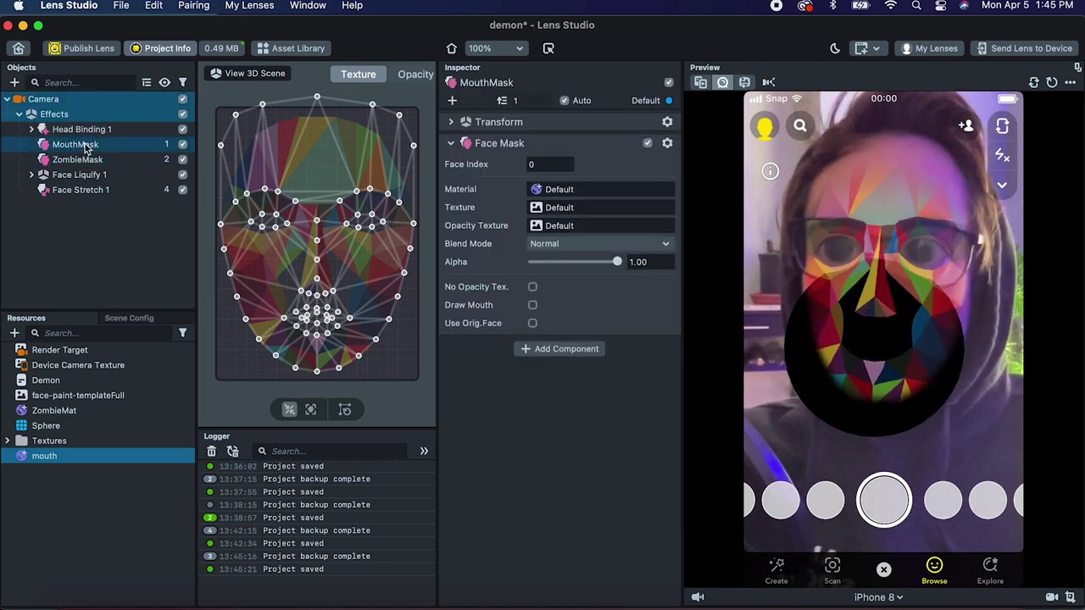
click(532, 288)
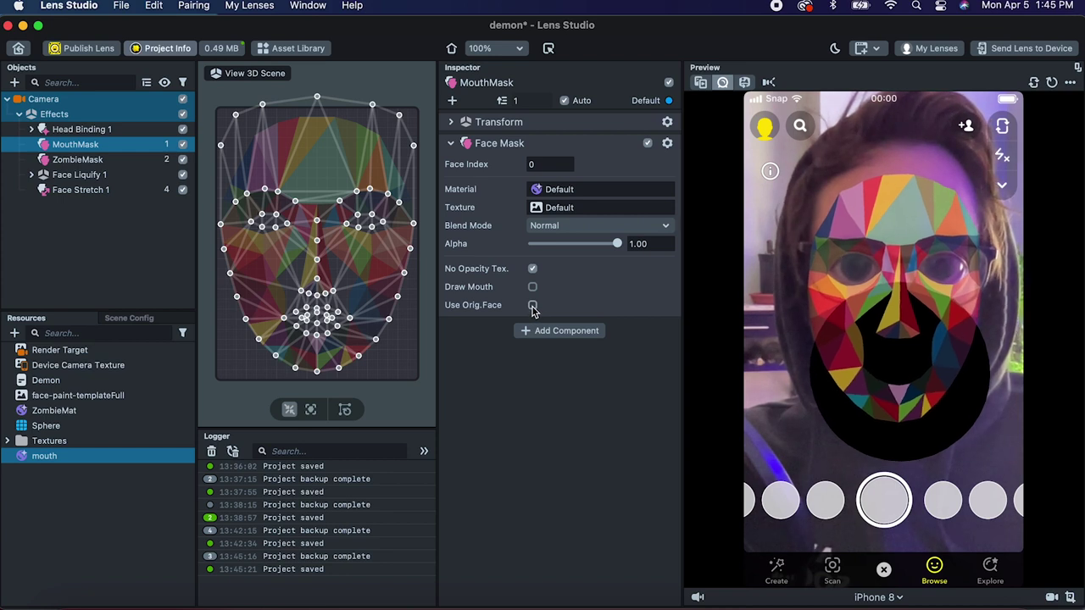
click(533, 306)
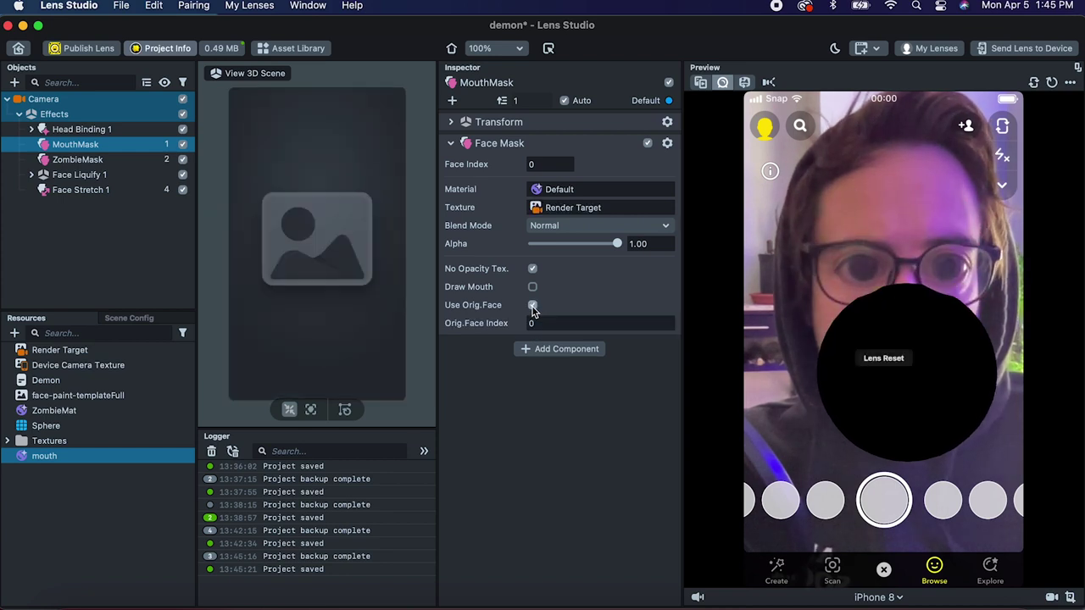
click(549, 208)
click(513, 185)
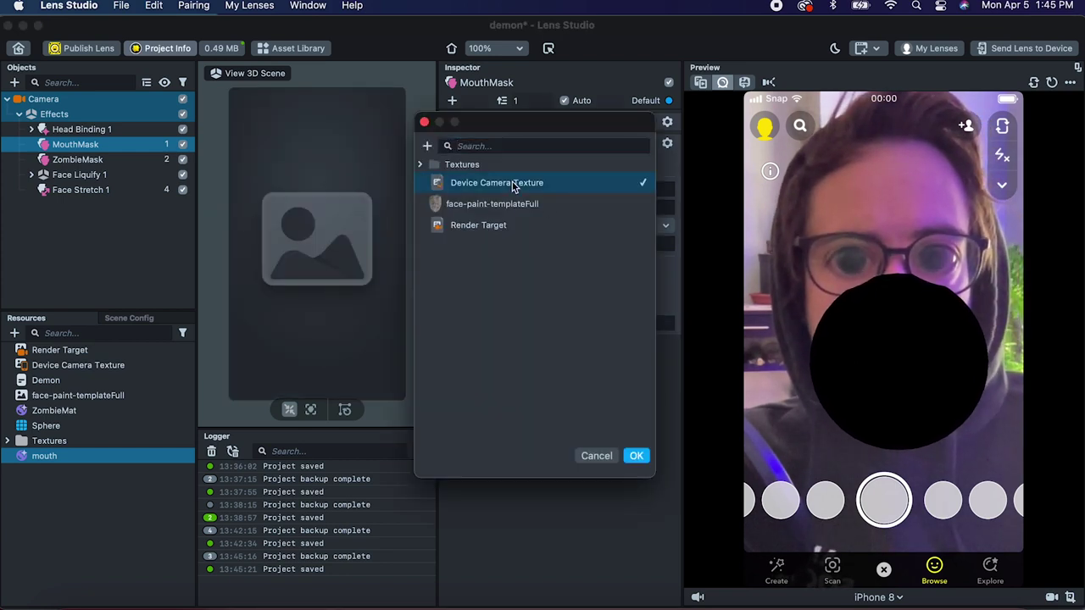
click(636, 456)
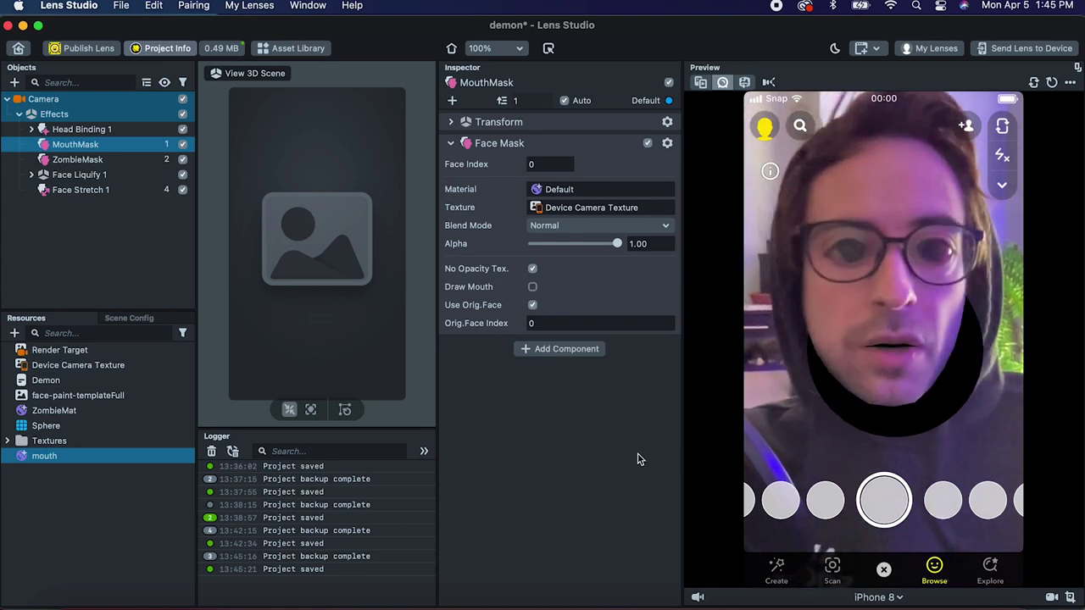
Position the Sphere under Head Binding 1 at Y 2.30 and Z -2.50.
click(31, 129)
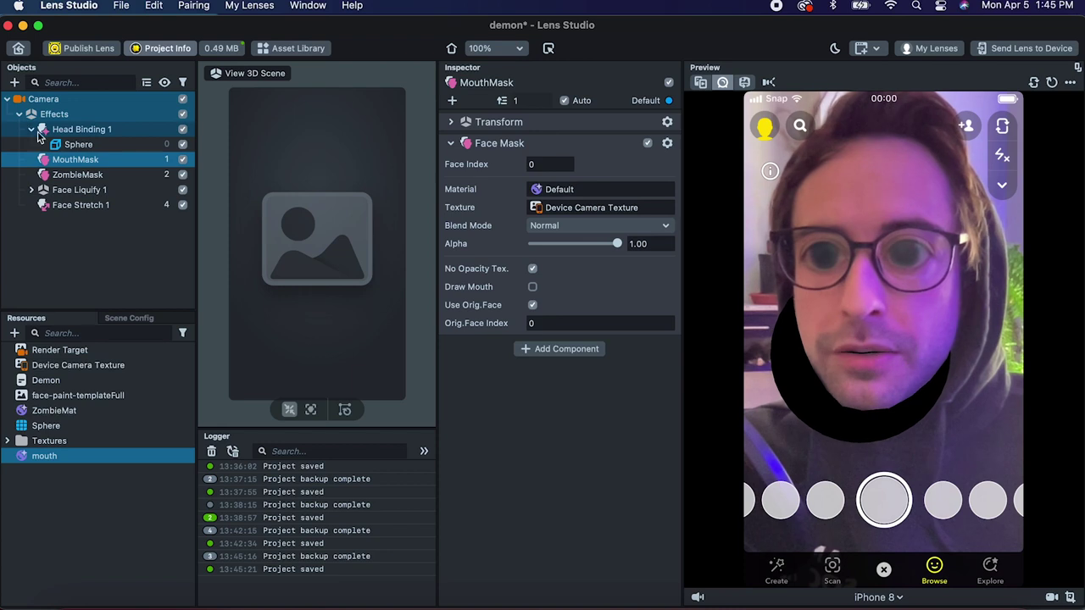
click(69, 146)
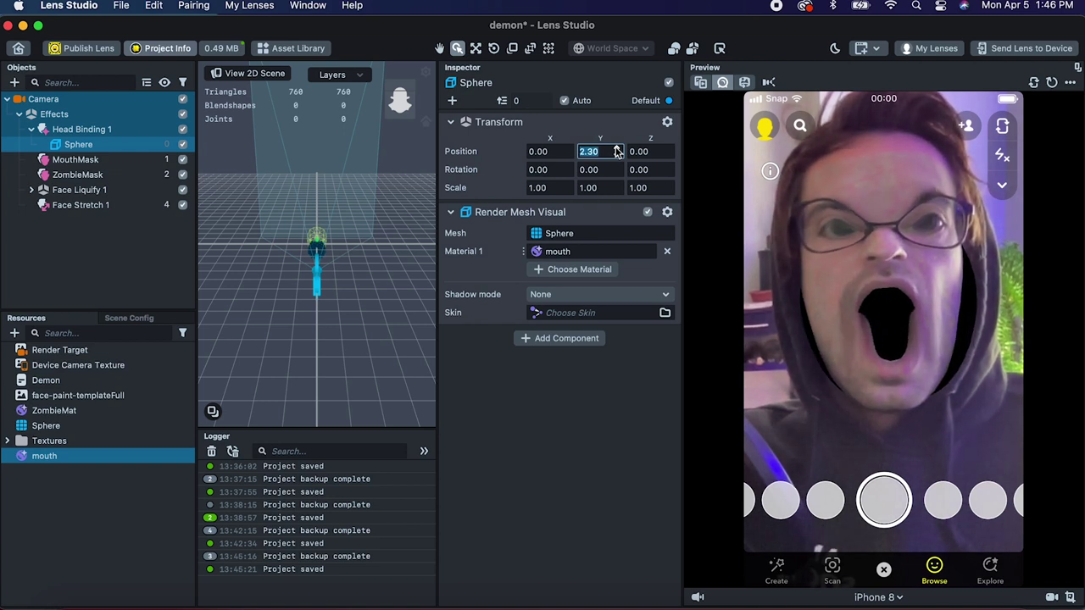
click(668, 156)
click(667, 157)
click(668, 157)
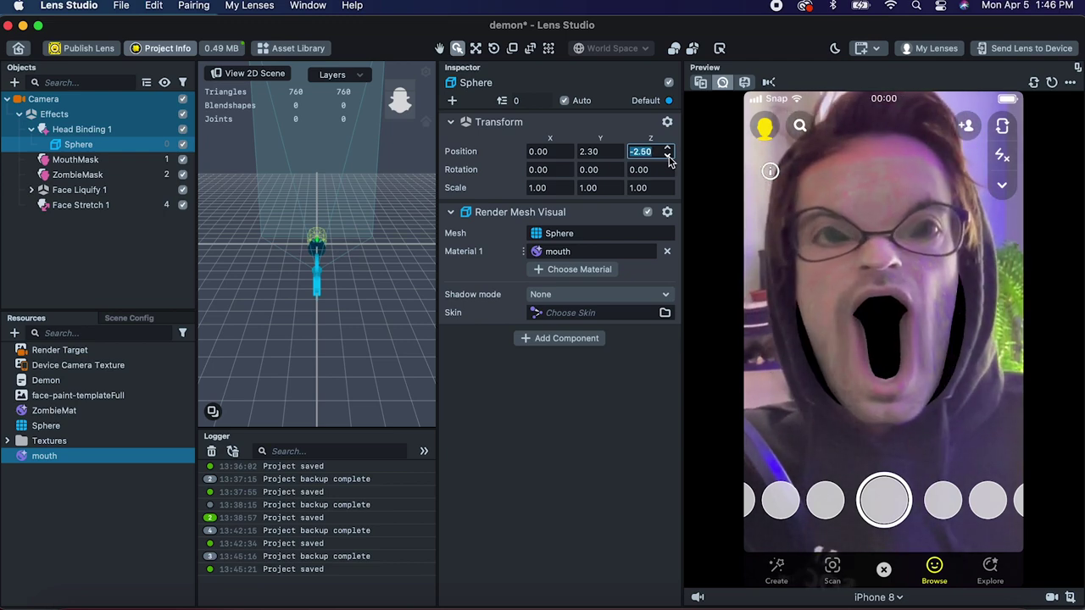
Set the Sphere's scale to X -0.60, Y 0.60 and Z 0.10, then save the project.
click(567, 192)
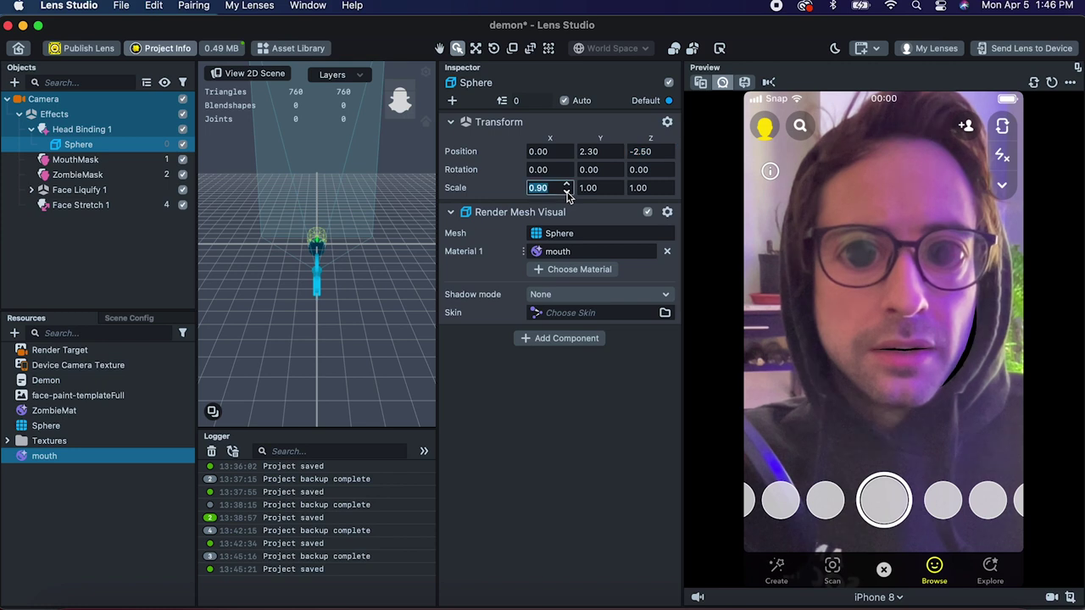
click(567, 191)
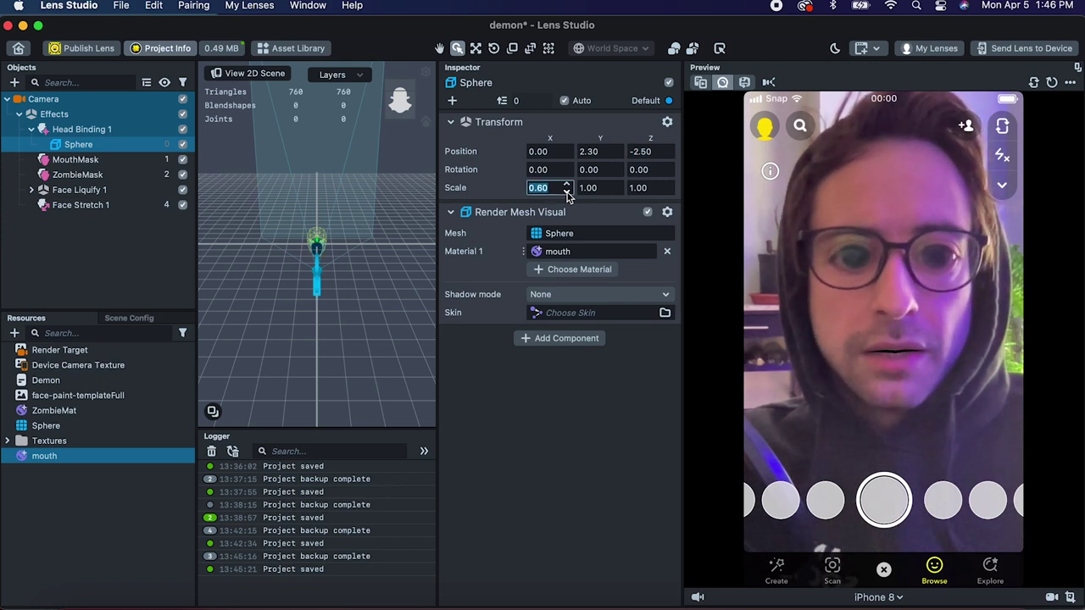
click(567, 191)
click(617, 191)
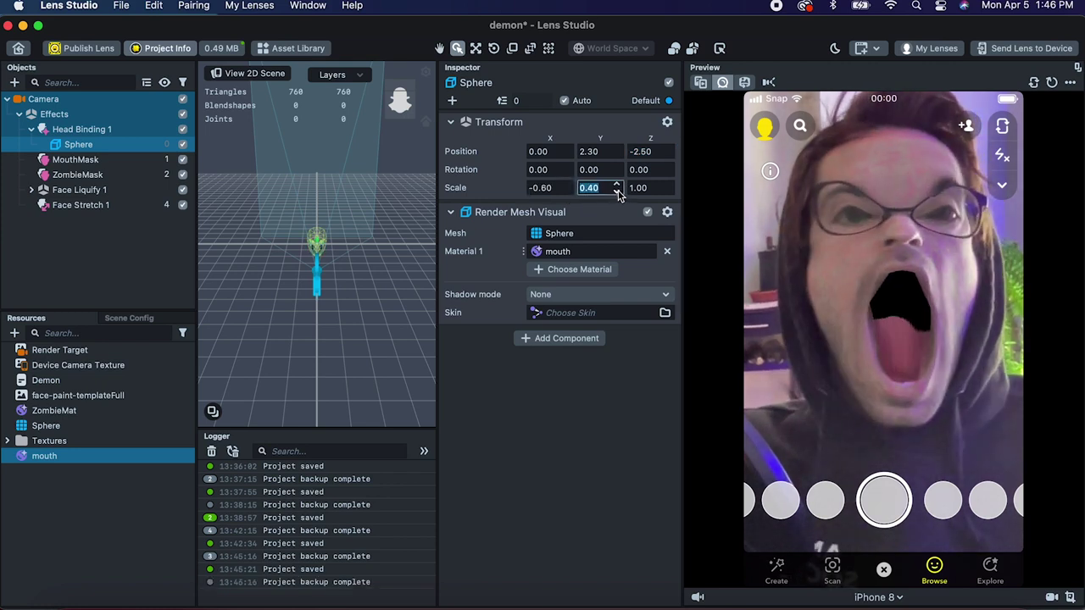
click(616, 183)
click(616, 183)
key(Tab)
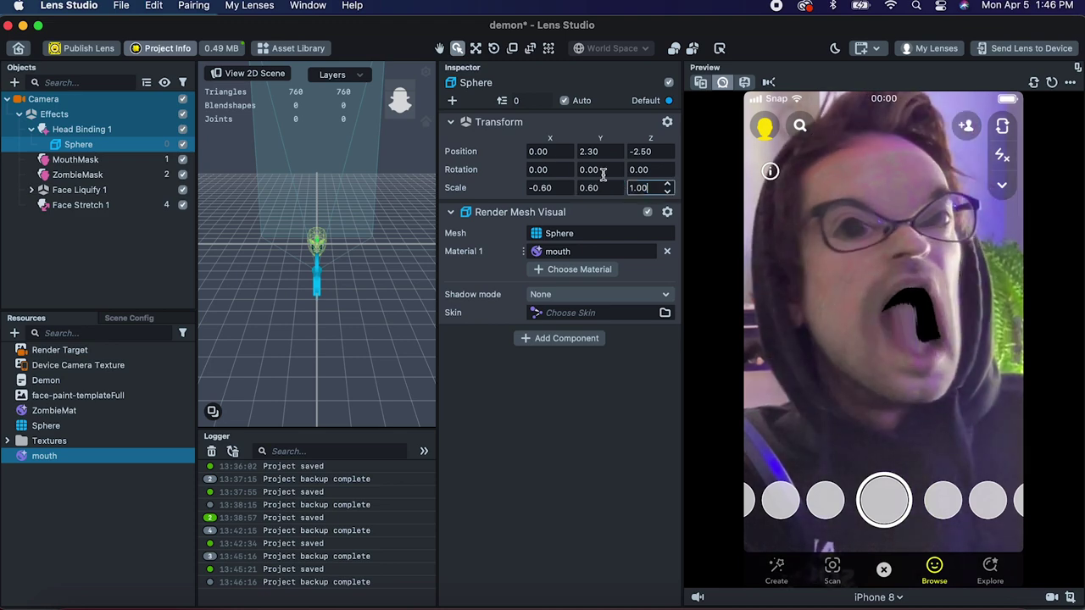
text(0.1)
key(Tab)
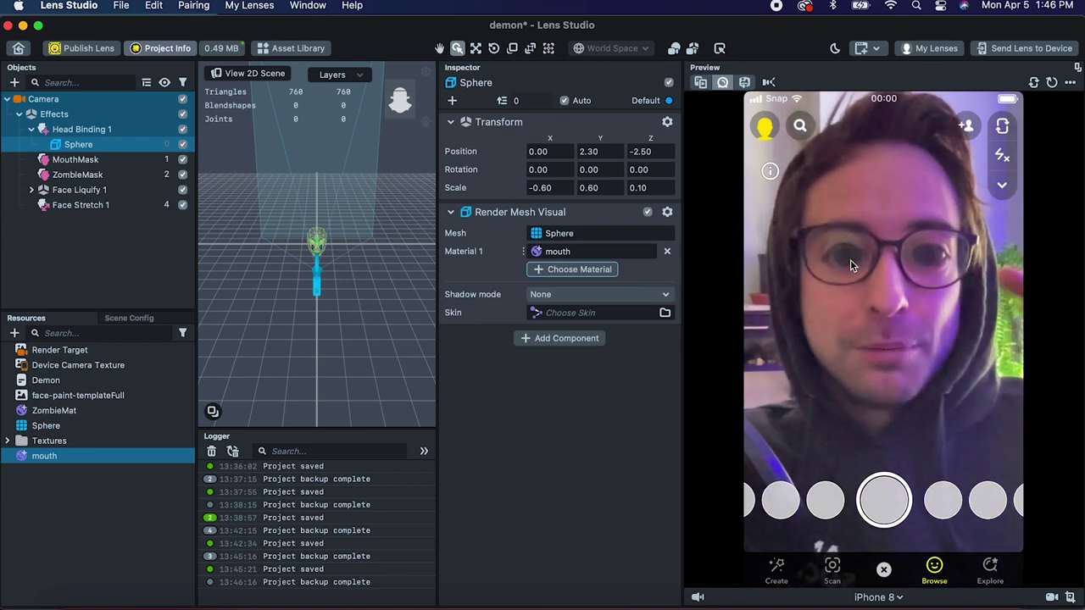
click(68, 250)
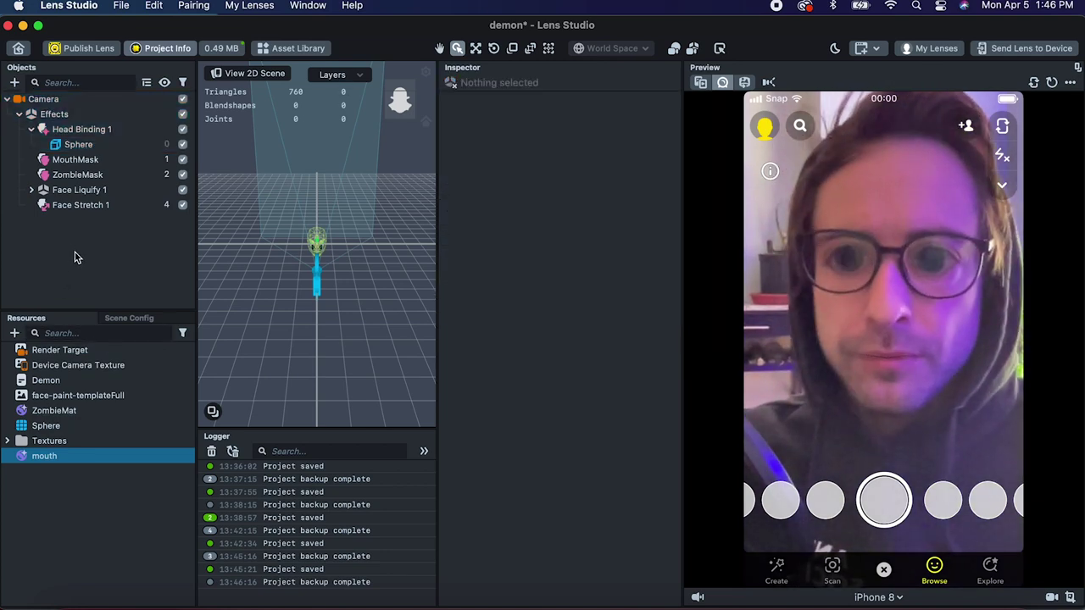
key(ctrl+s)
Switch to Sublime Text and add a Component.RenderMeshVisual input named mouth below the zombieMask input in Demon.js.
click(78, 144)
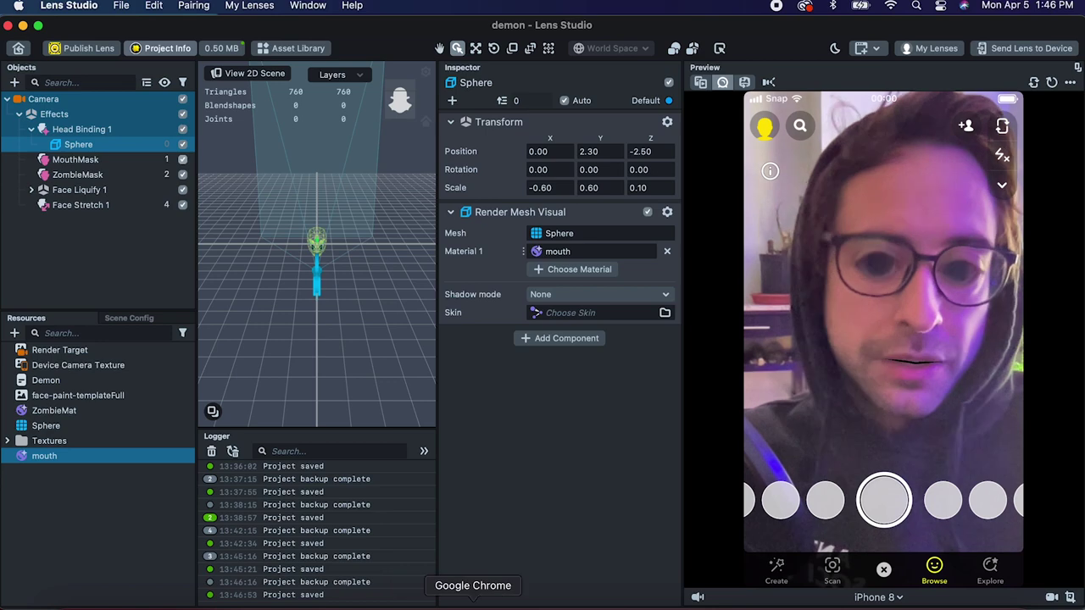
click(190, 603)
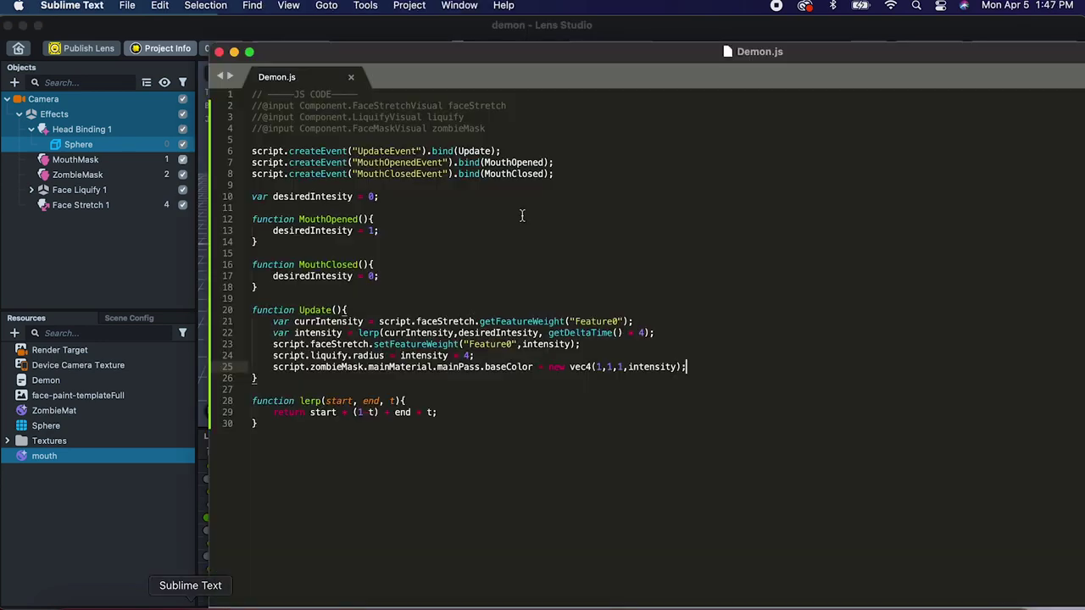
triple_click(473, 129)
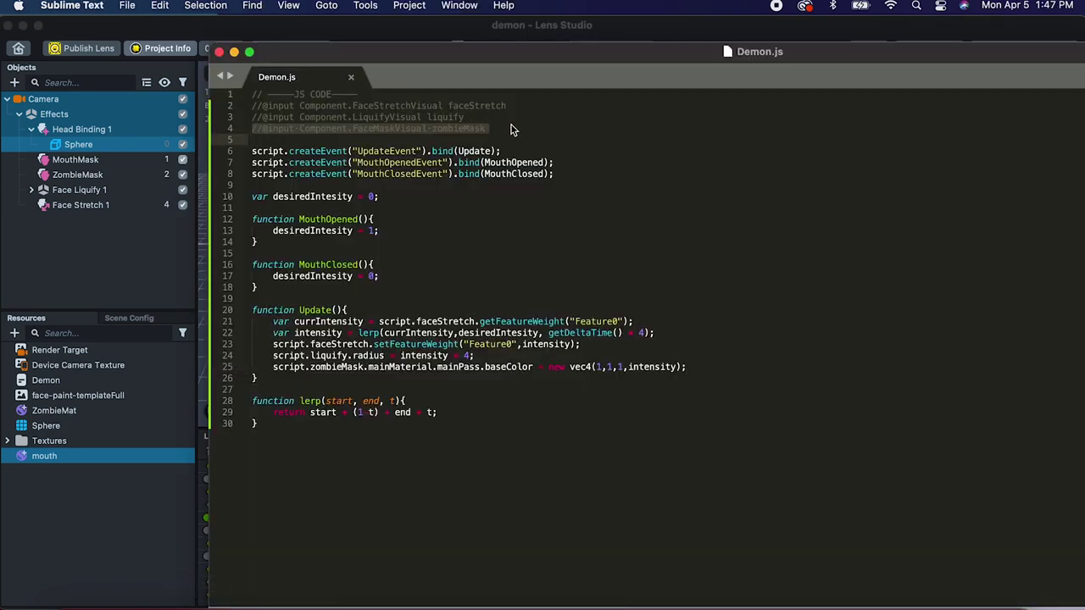
key(super+c)
click(511, 128)
key(Return)
key(super+v)
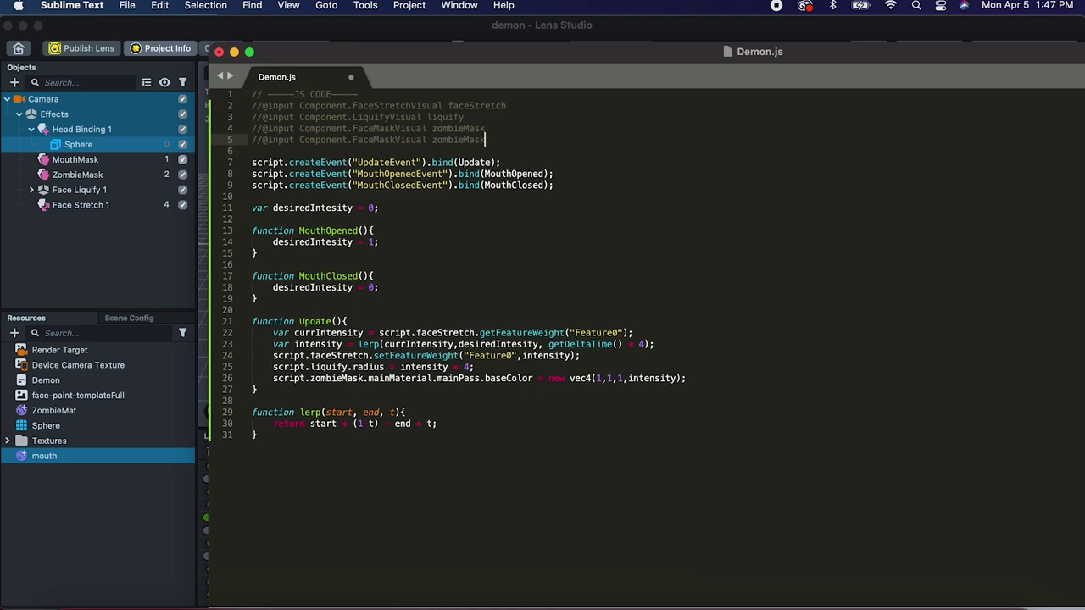
double_click(389, 140)
text(RTende)
double_click(466, 140)
text(mouth)
Duplicate the zombieMask baseColor line in Update and change the copy to script.mouth with vec4(.15,.15,.15,intensity), then save the script.
triple_click(560, 378)
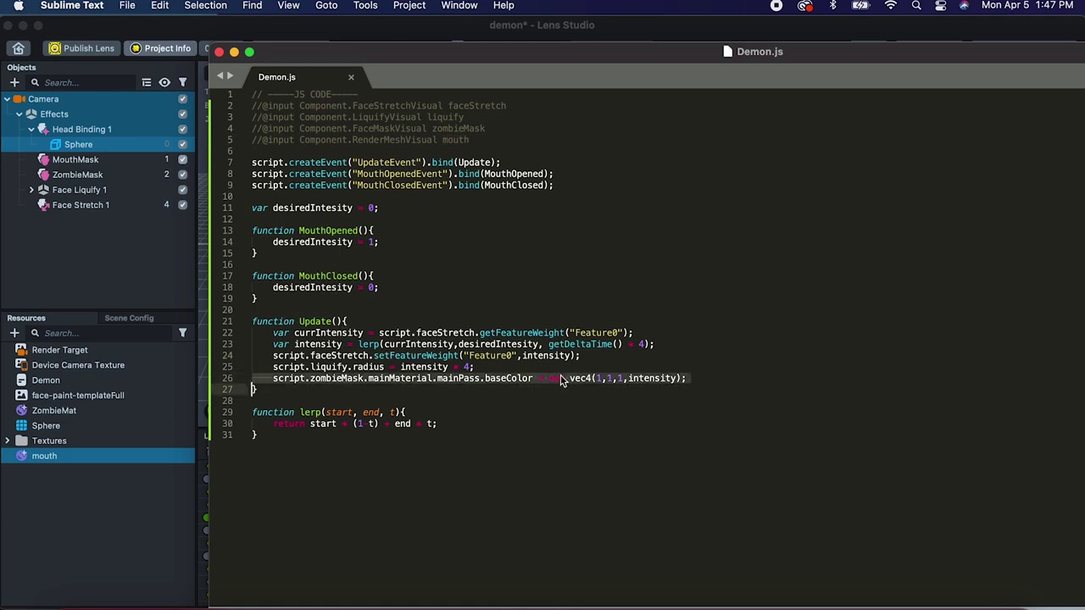
key(super+c)
click(716, 381)
key(Return)
key(super+v)
key(BackSpace)
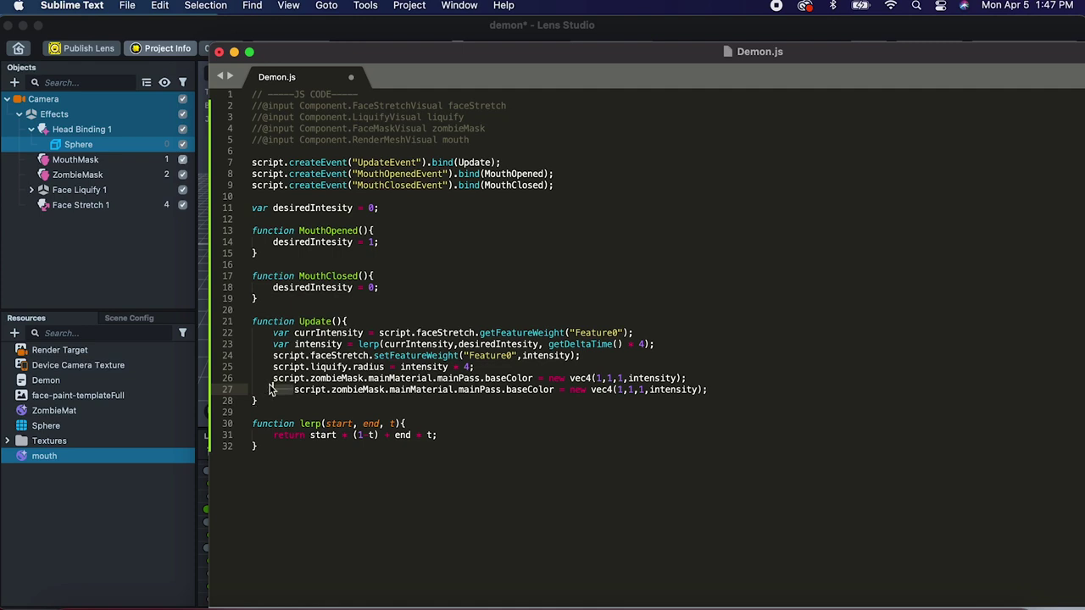
key(BackSpace)
double_click(343, 390)
text(mouthy)
key(BackSpace)
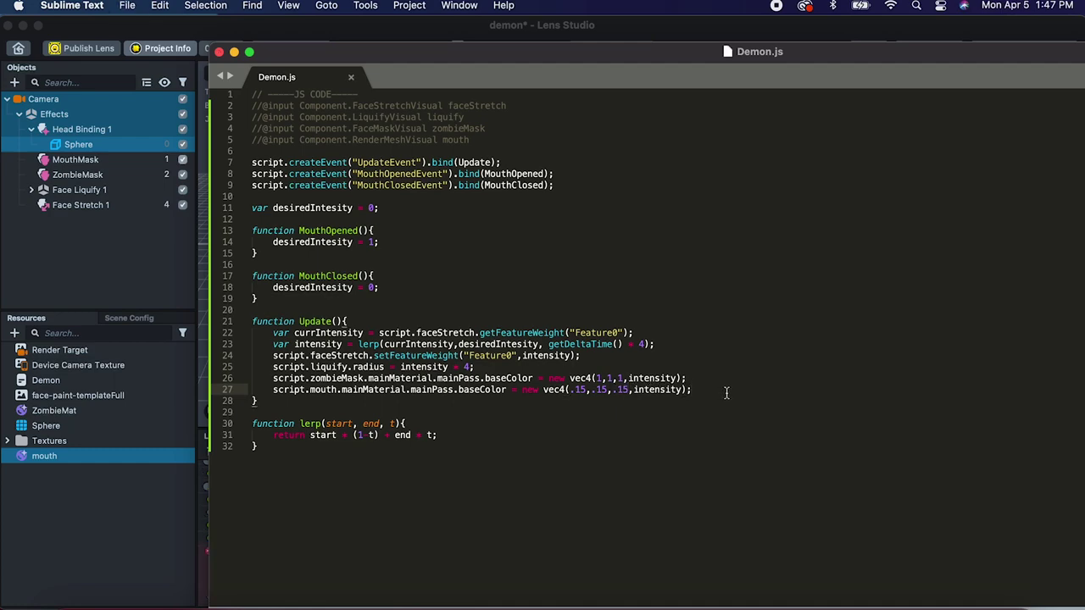
Back in Lens Studio, assign the Sphere to the Mouth input of the Camera's Demon script and clear the logger.
click(90, 246)
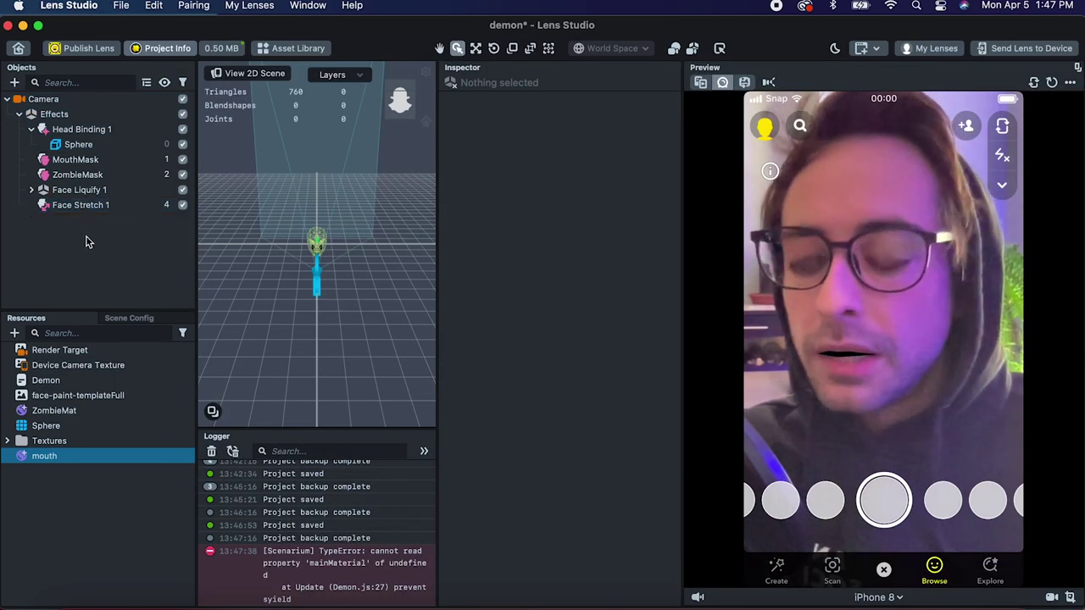
click(51, 102)
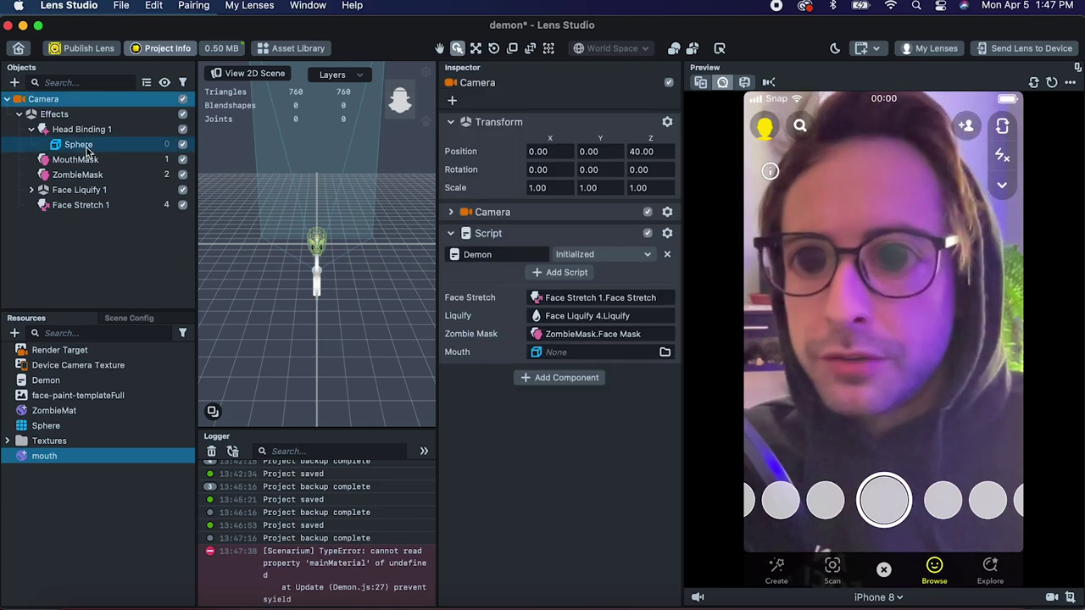
drag(78, 145, 598, 353)
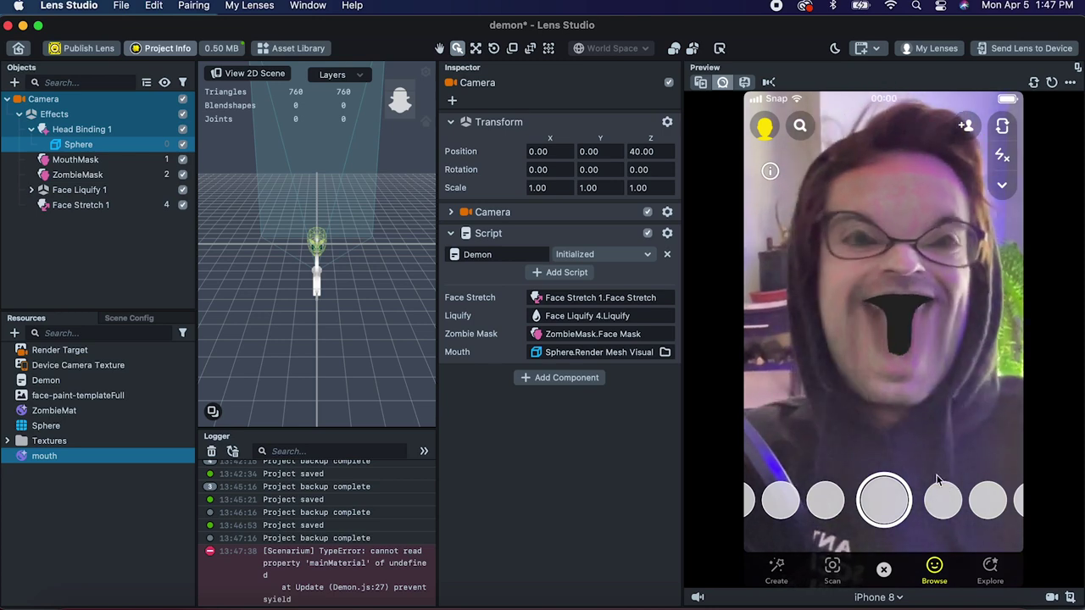
click(211, 452)
click(120, 258)
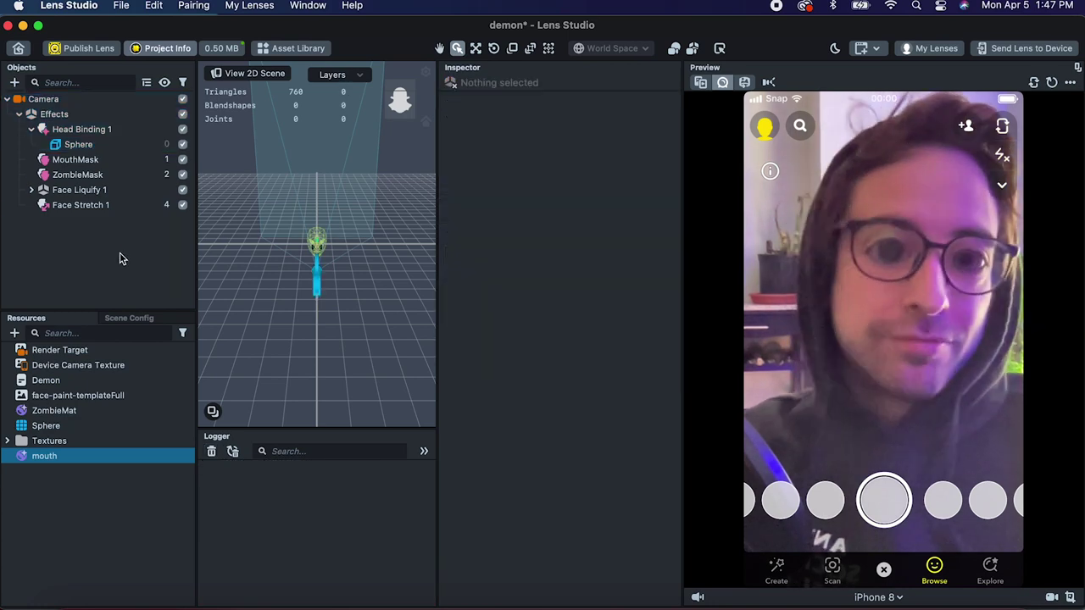